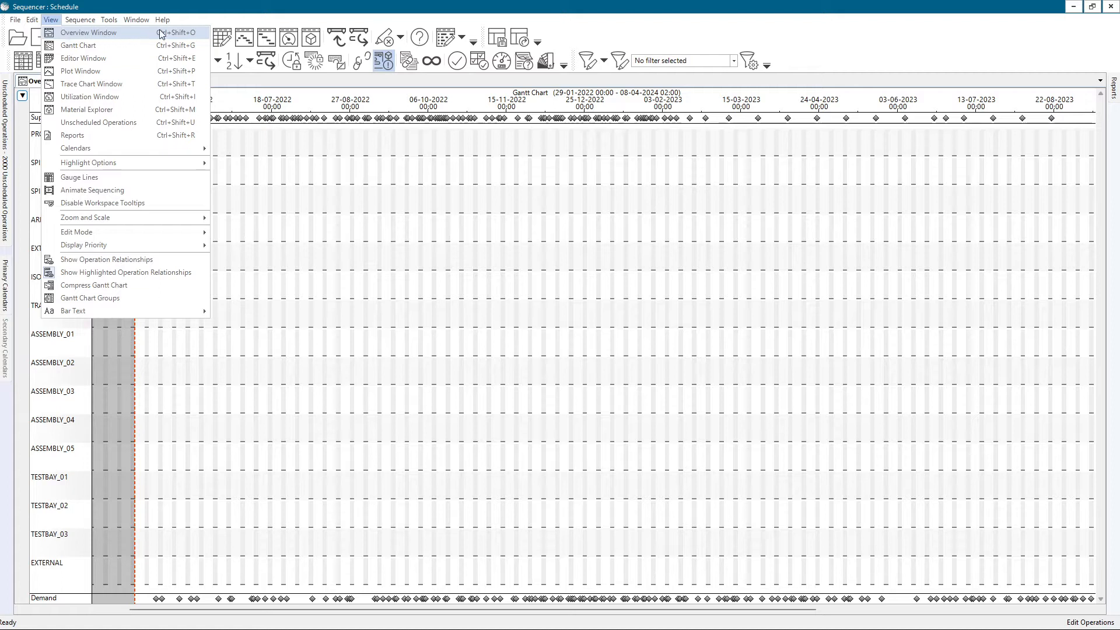
Open a Gantt Chart window, then replace the existing Overview window with a fresh one
{"action": "left_click", "coordinate": [192, 38]}
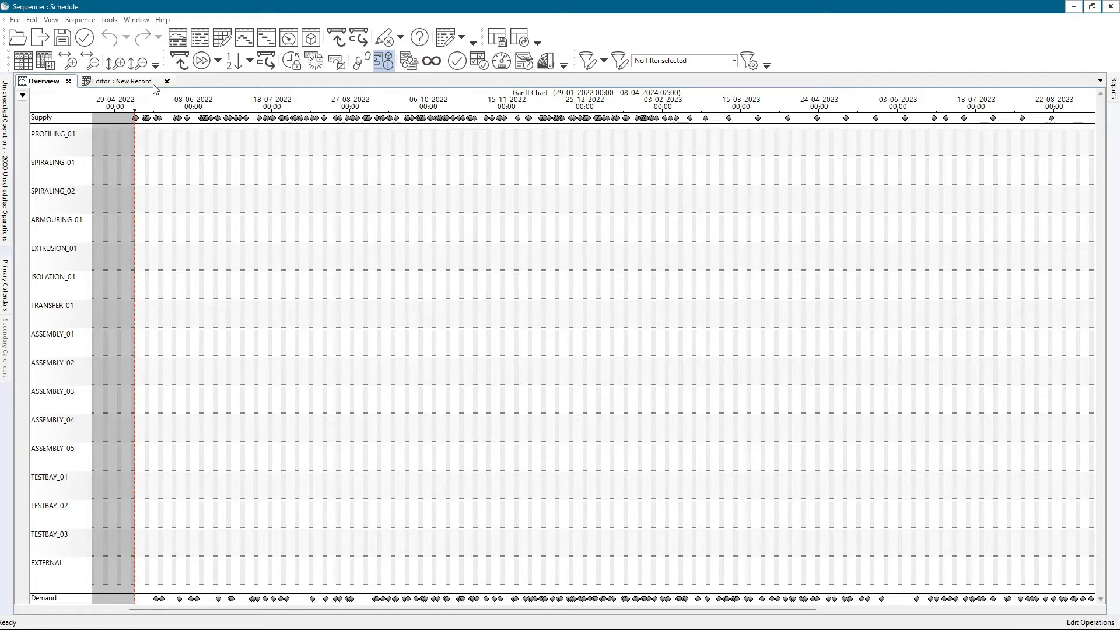
{"action": "left_click", "coordinate": [51, 19]}
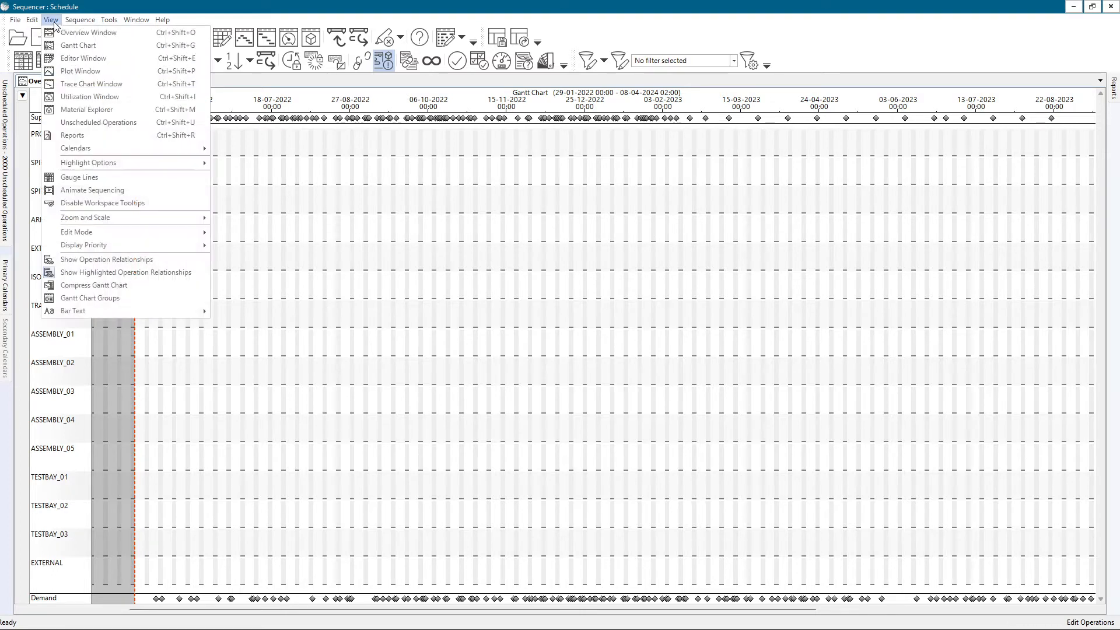
{"action": "left_click", "coordinate": [76, 46]}
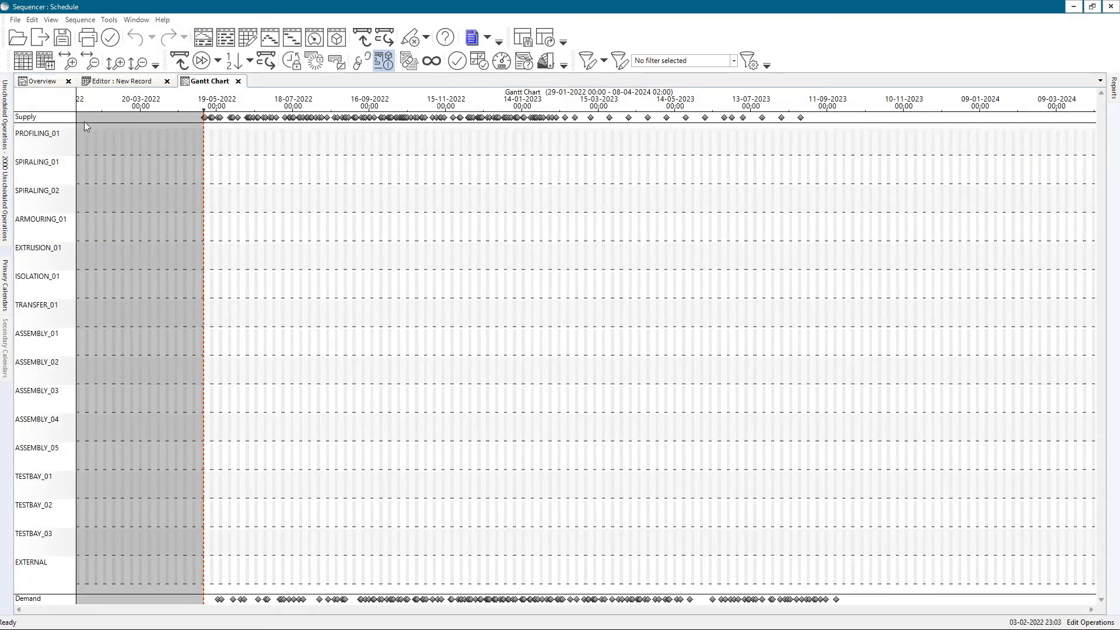
{"action": "left_click", "coordinate": [43, 82]}
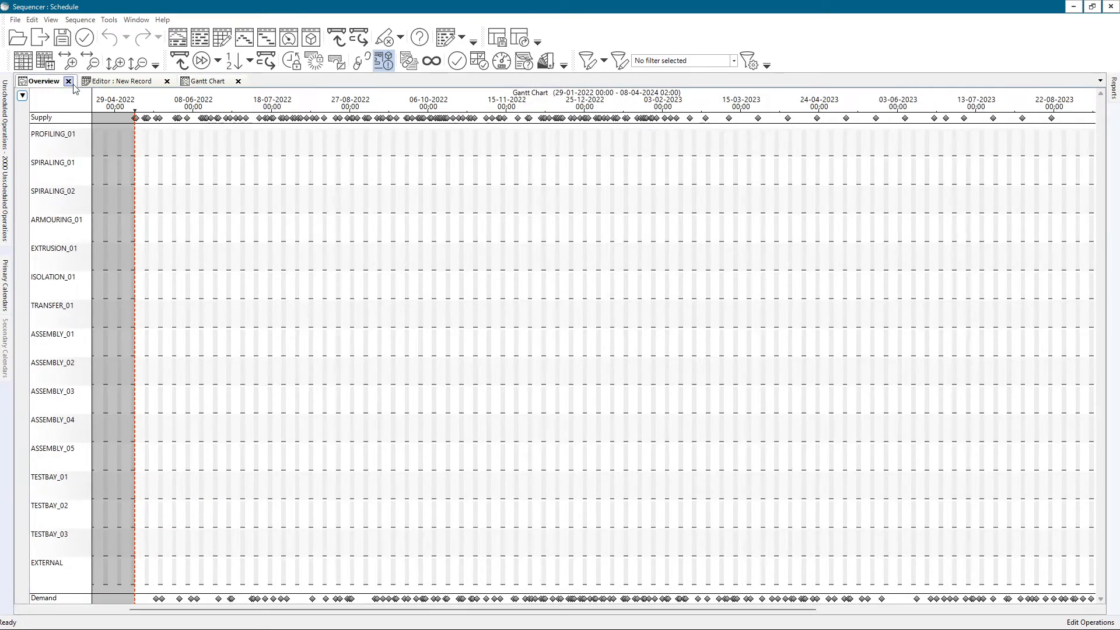
{"action": "left_click", "coordinate": [68, 81]}
{"action": "left_click", "coordinate": [50, 19]}
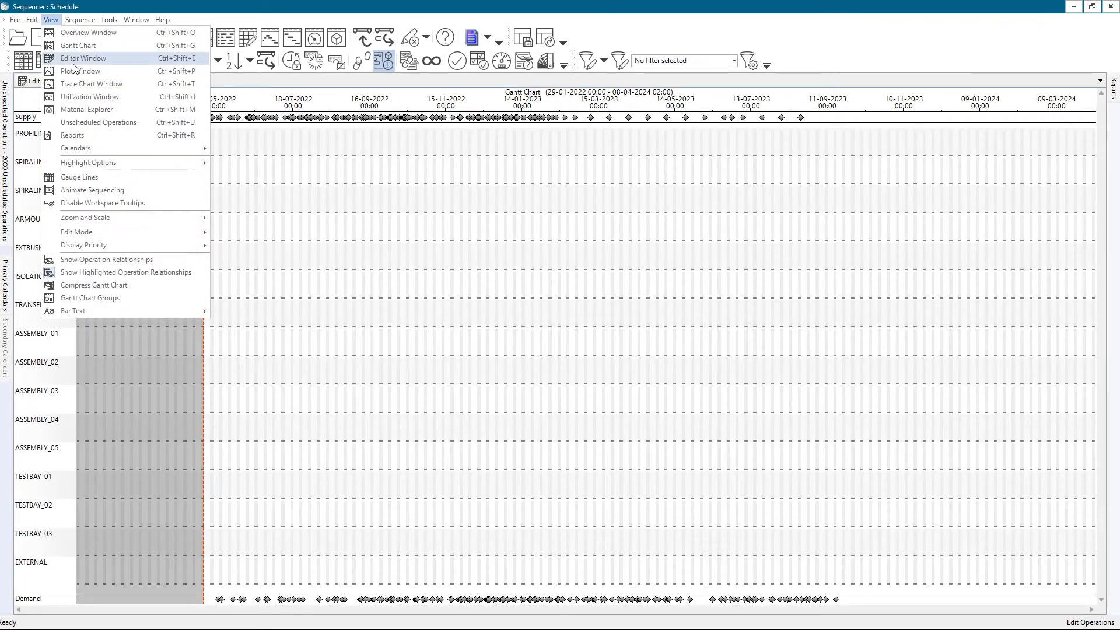
{"action": "left_click", "coordinate": [72, 34]}
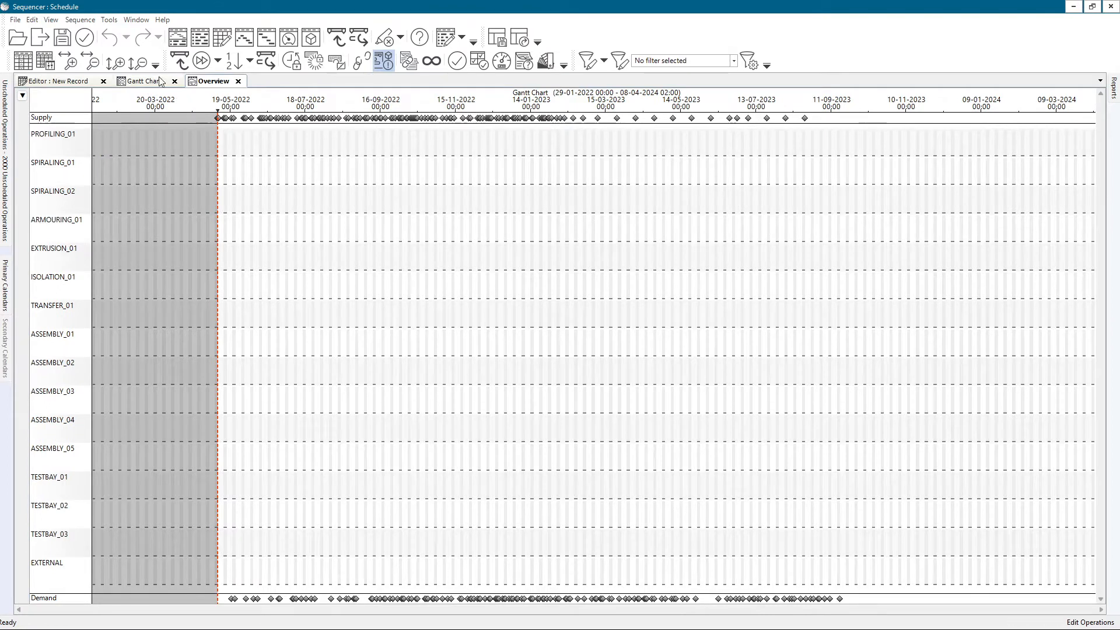
Compare the Gantt Chart and Overview windows, including the resource commands offered for PROFILING_01 in each
{"action": "left_click", "coordinate": [156, 83]}
{"action": "left_click", "coordinate": [206, 85]}
{"action": "left_click", "coordinate": [150, 82]}
{"action": "left_click", "coordinate": [198, 85]}
{"action": "left_click", "coordinate": [150, 84]}
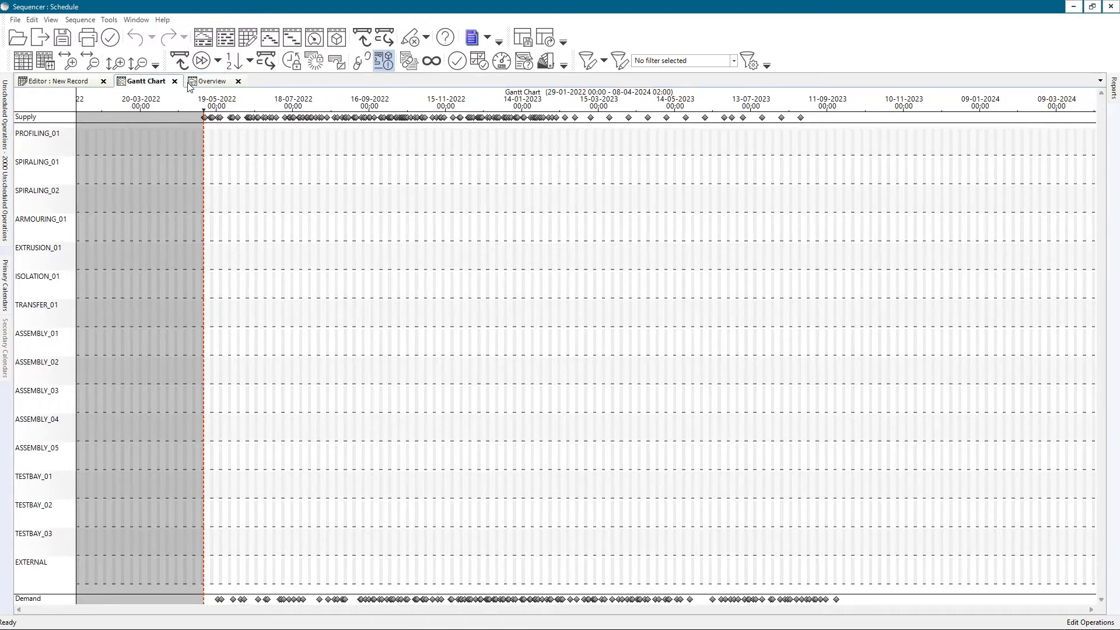
{"action": "left_click", "coordinate": [211, 85]}
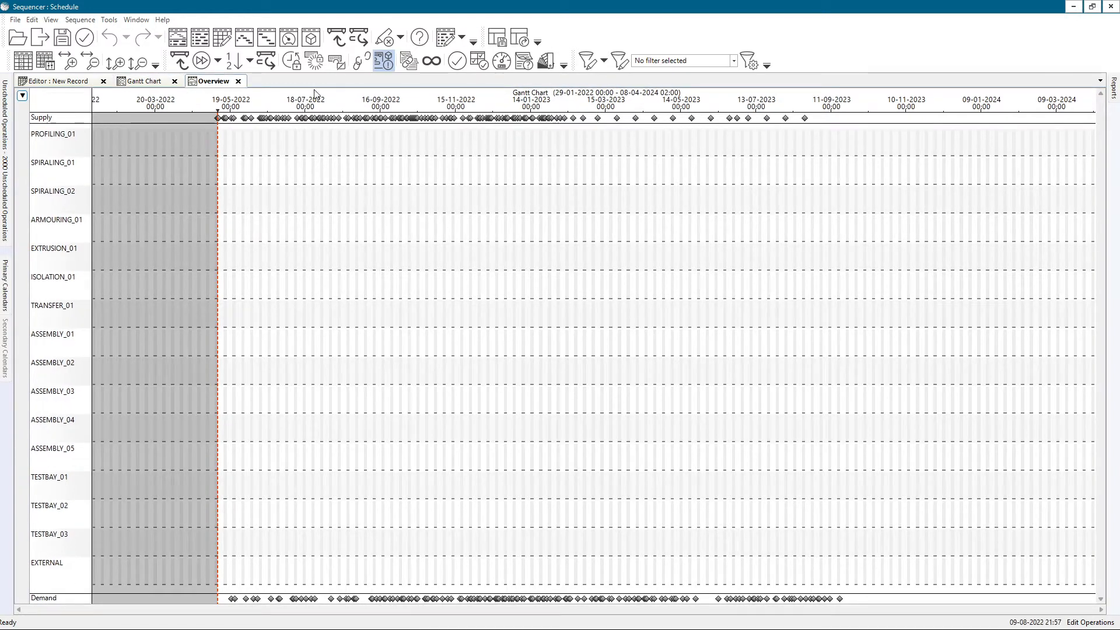
{"action": "left_click", "coordinate": [156, 82]}
{"action": "right_click", "coordinate": [40, 138]}
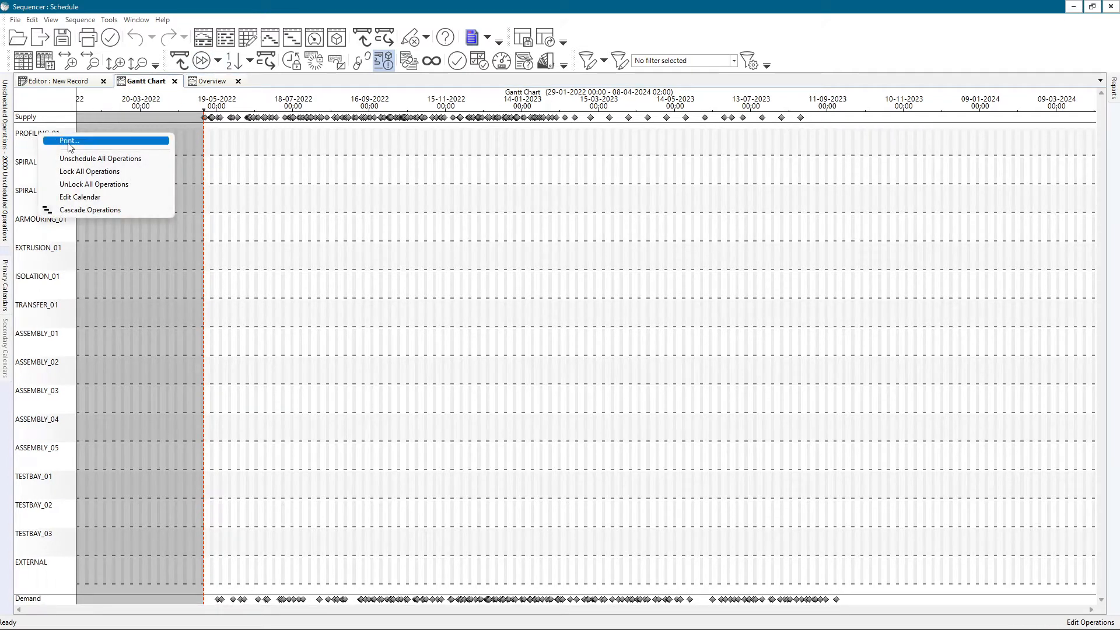
{"action": "left_click", "coordinate": [205, 85]}
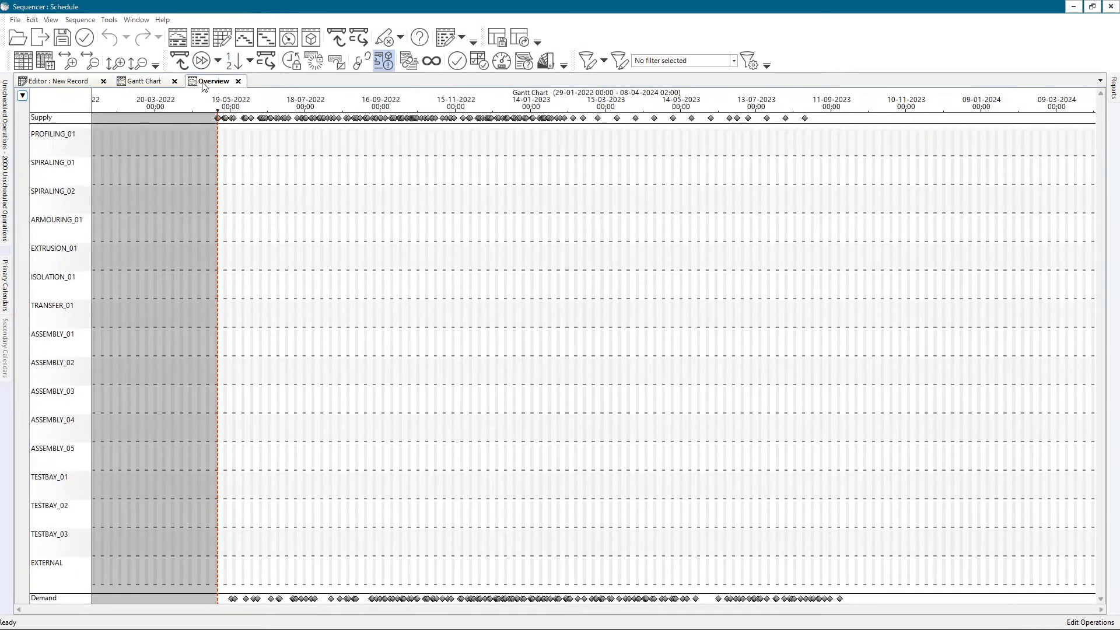
{"action": "right_click", "coordinate": [44, 137]}
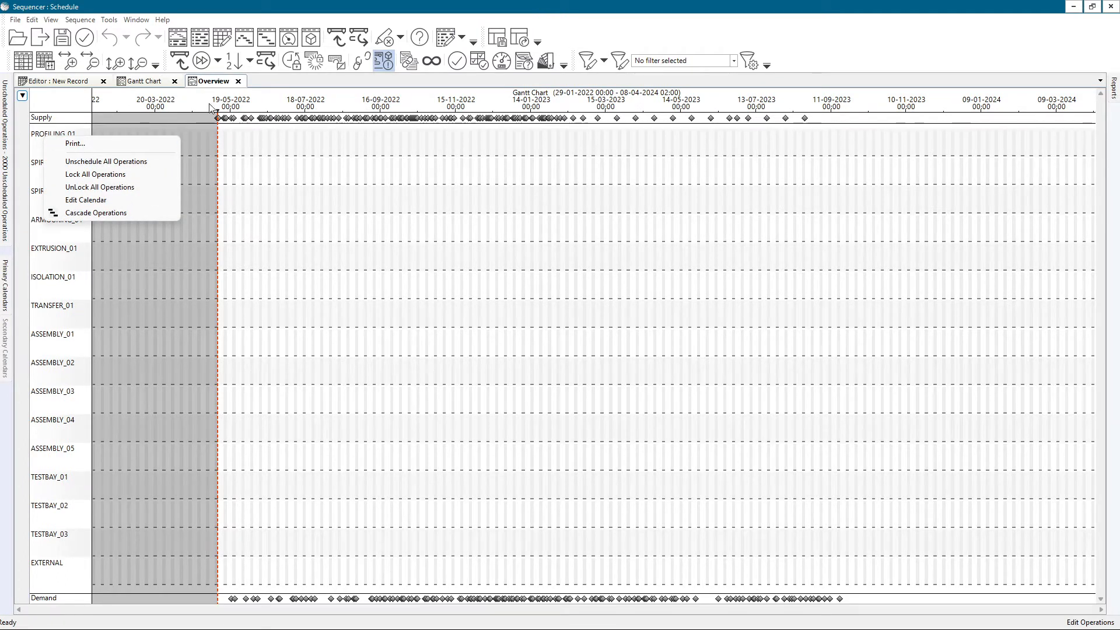
Close the Overview, Gantt Chart and Editor windows and open a new Overview window
{"action": "left_click", "coordinate": [239, 82]}
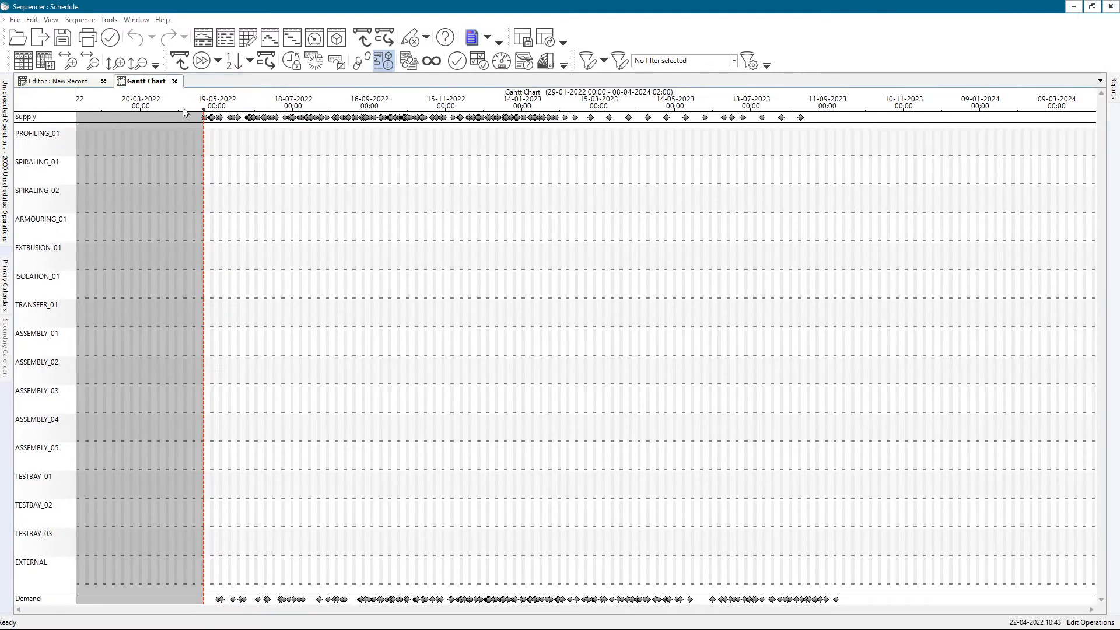
{"action": "left_click", "coordinate": [175, 81]}
{"action": "left_click", "coordinate": [104, 81]}
{"action": "left_click", "coordinate": [50, 20]}
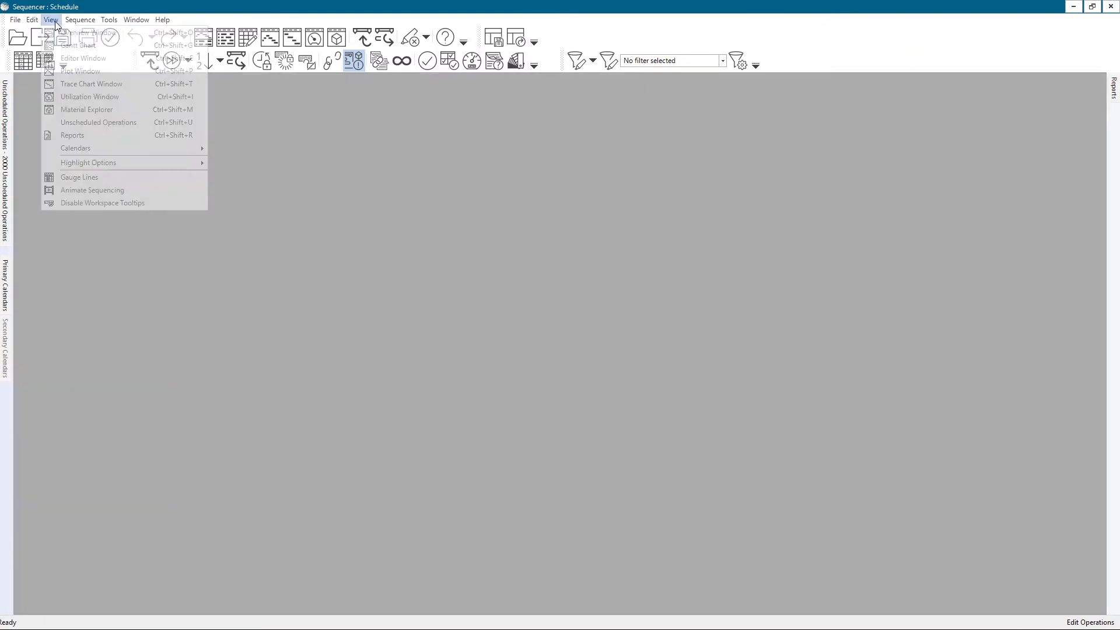
{"action": "left_click", "coordinate": [63, 34]}
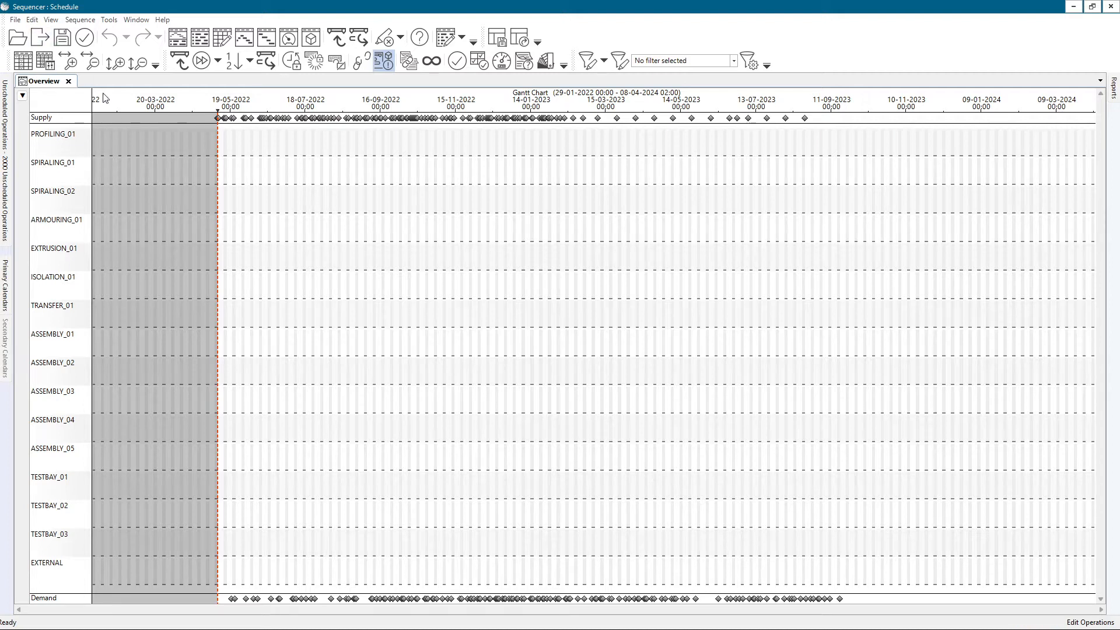
View the overview pane as Utilization and as Plots, and return it to Gantt Chart
{"action": "left_click", "coordinate": [23, 95]}
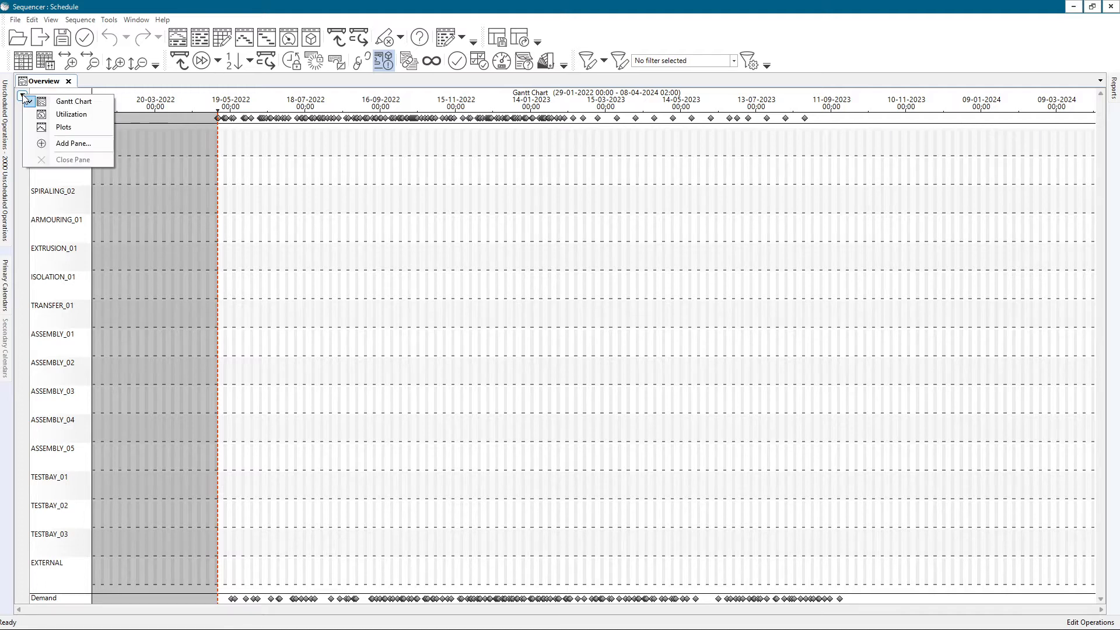
{"action": "left_click", "coordinate": [61, 114]}
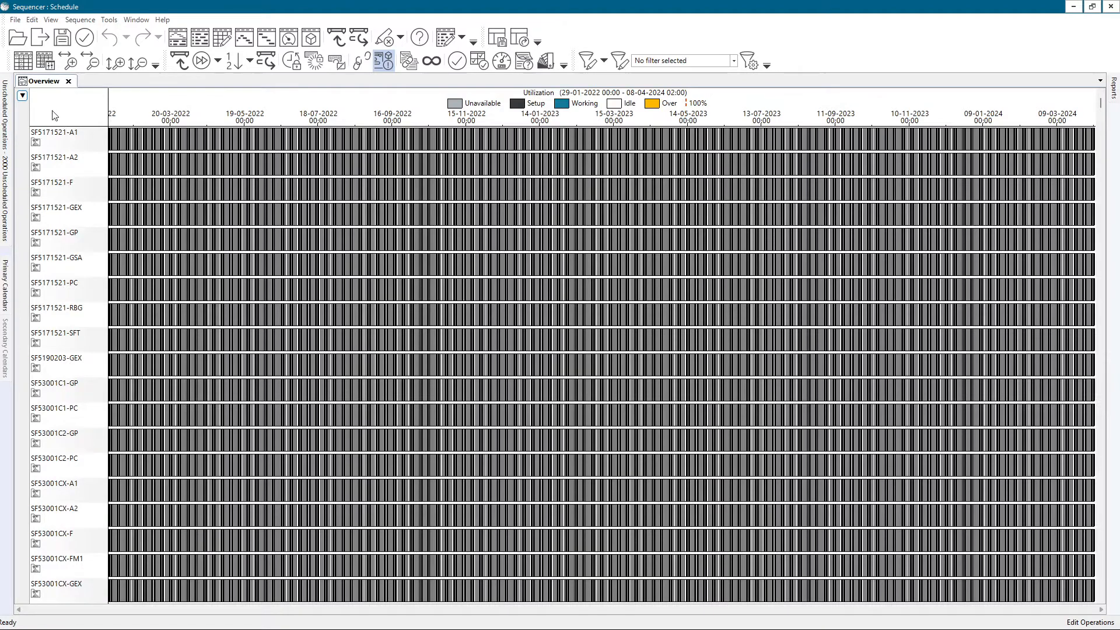
{"action": "left_click", "coordinate": [23, 95]}
{"action": "left_click", "coordinate": [64, 129]}
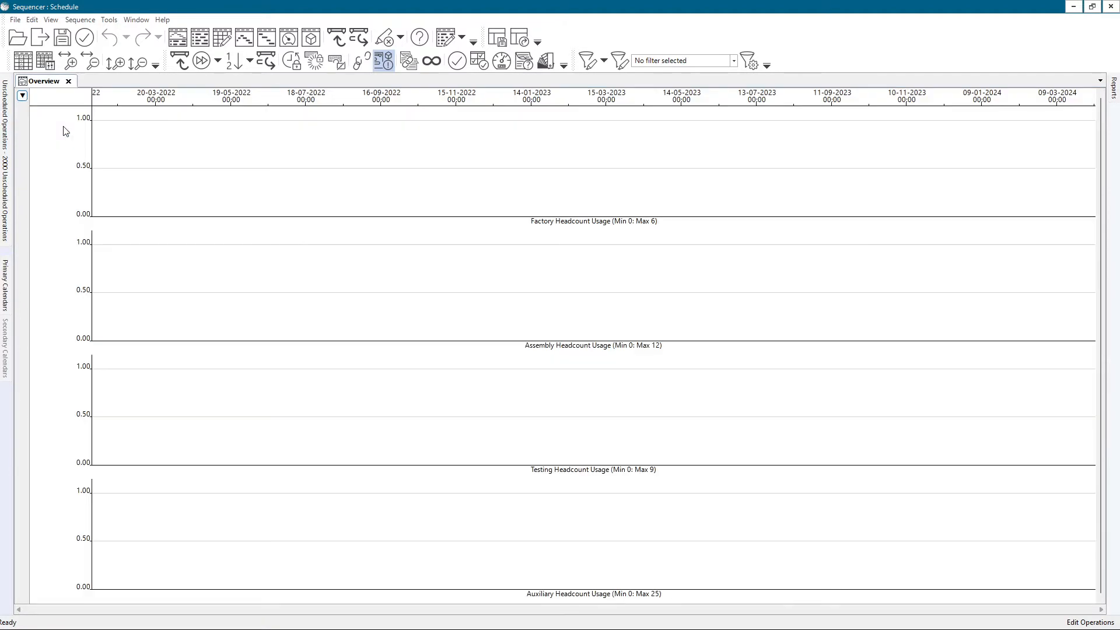
{"action": "left_click", "coordinate": [23, 95]}
{"action": "left_click", "coordinate": [41, 102]}
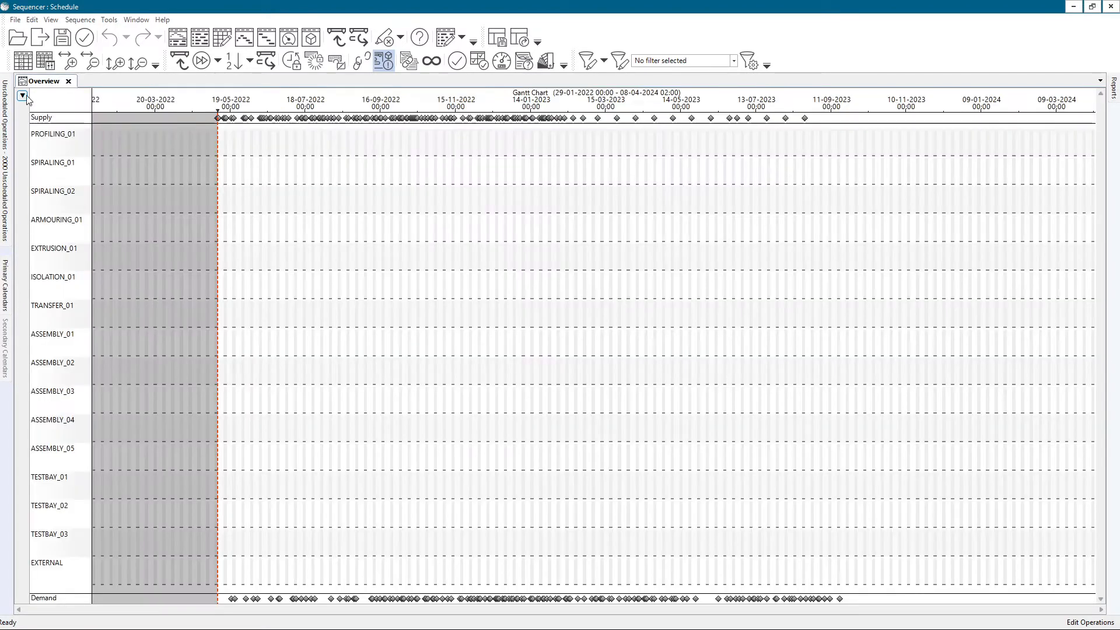
Add two more panes to the overview and resize the three panes to roughly equal heights
{"action": "left_click", "coordinate": [23, 96]}
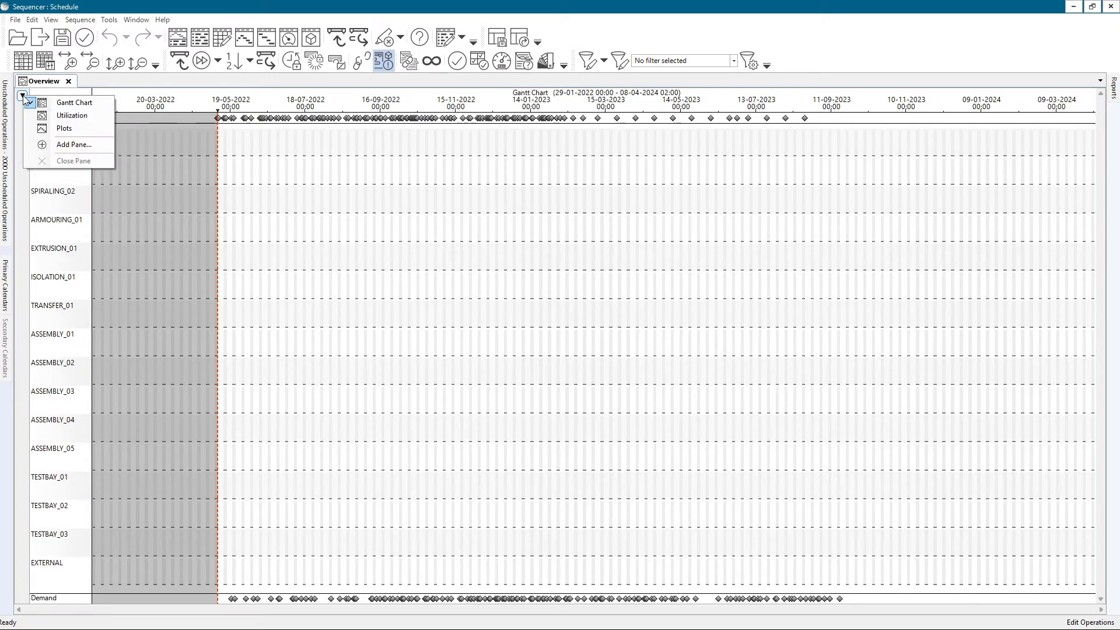
{"action": "left_click", "coordinate": [58, 146]}
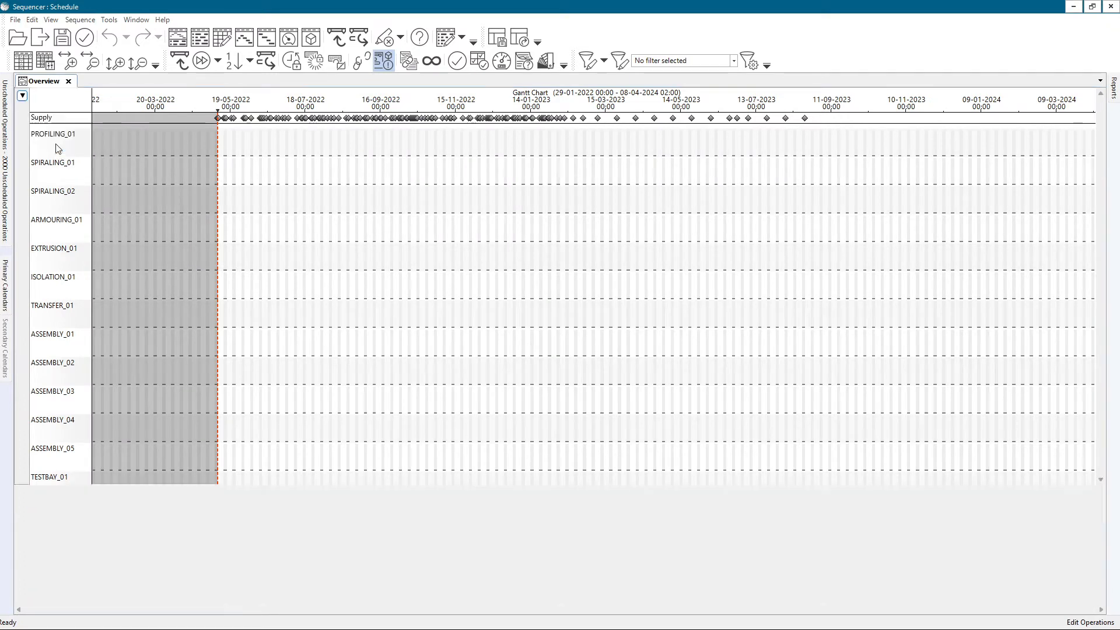
{"action": "left_click_drag", "start_coordinate": [323, 489], "coordinate": [322, 329]}
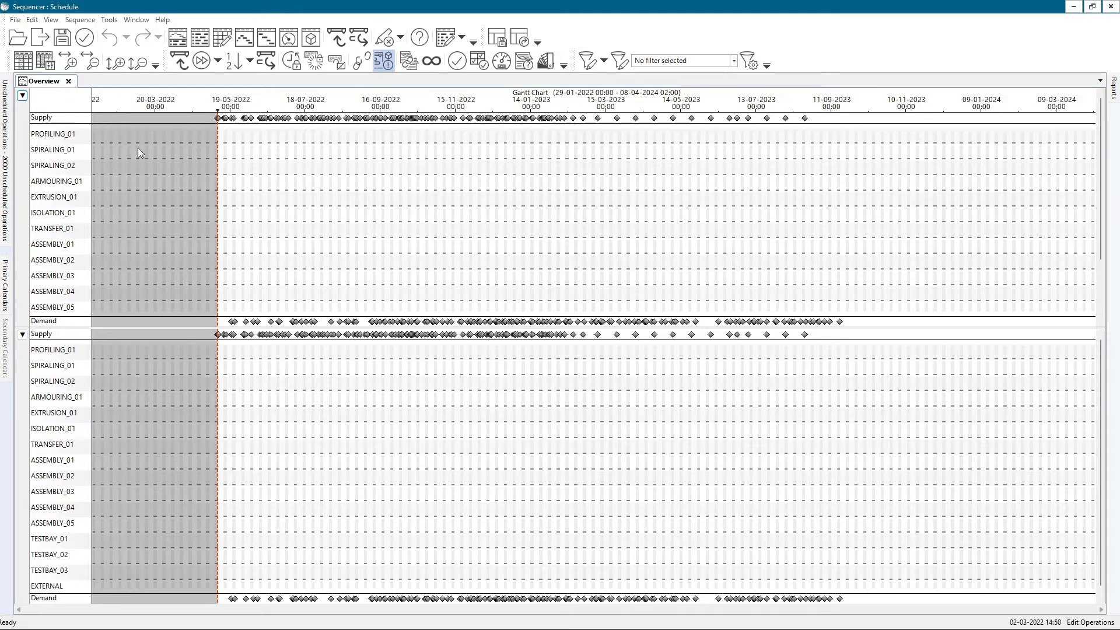
{"action": "left_click", "coordinate": [23, 336]}
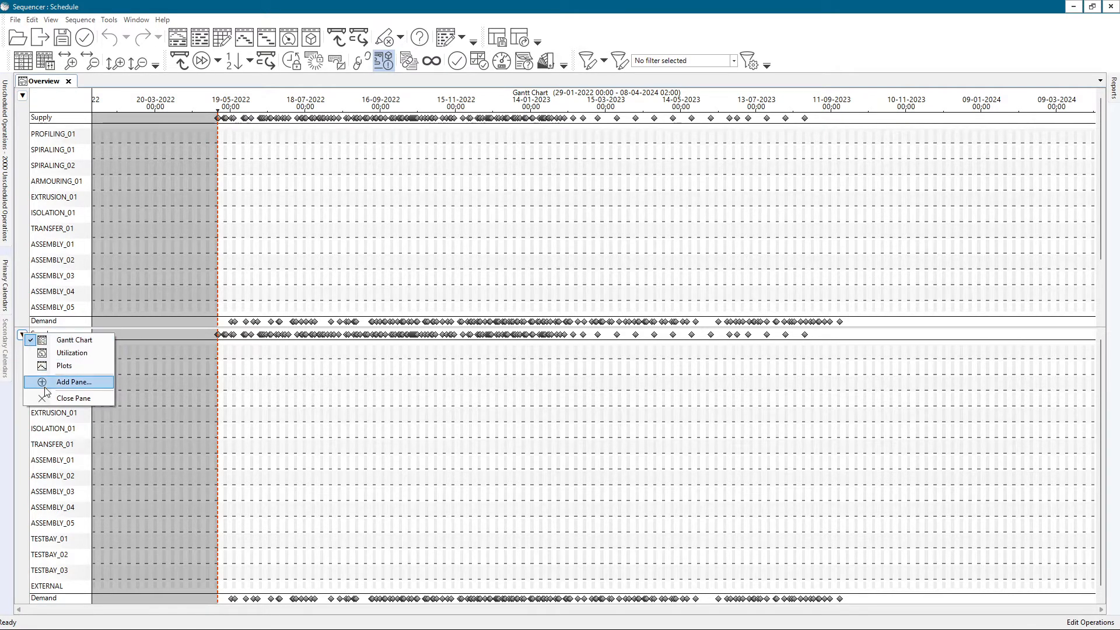
{"action": "left_click", "coordinate": [48, 383]}
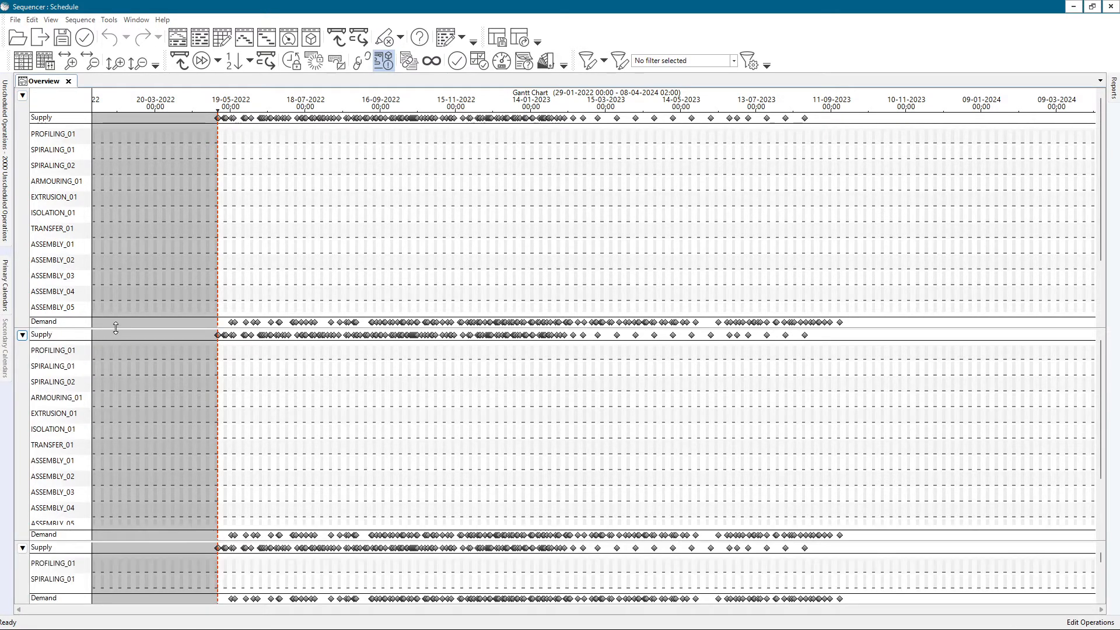
{"action": "left_click_drag", "start_coordinate": [133, 482], "coordinate": [134, 442]}
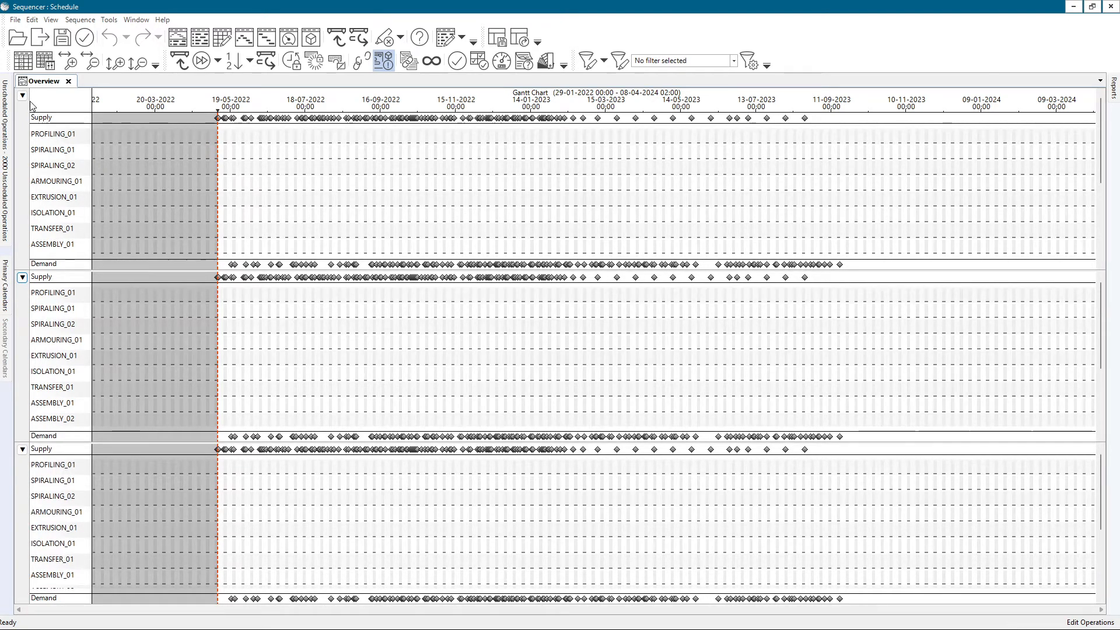
Set the lowest overview pane to show Plots and the middle pane to show Utilization
{"action": "left_click", "coordinate": [23, 449]}
{"action": "left_click", "coordinate": [40, 490]}
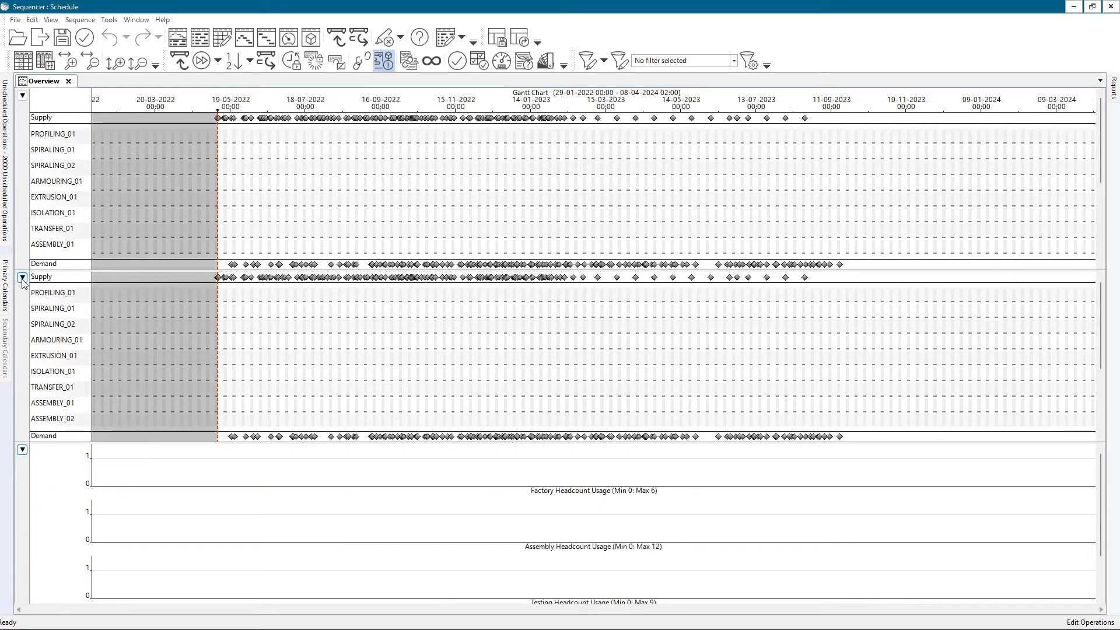
{"action": "left_click", "coordinate": [22, 277]}
{"action": "left_click", "coordinate": [45, 300]}
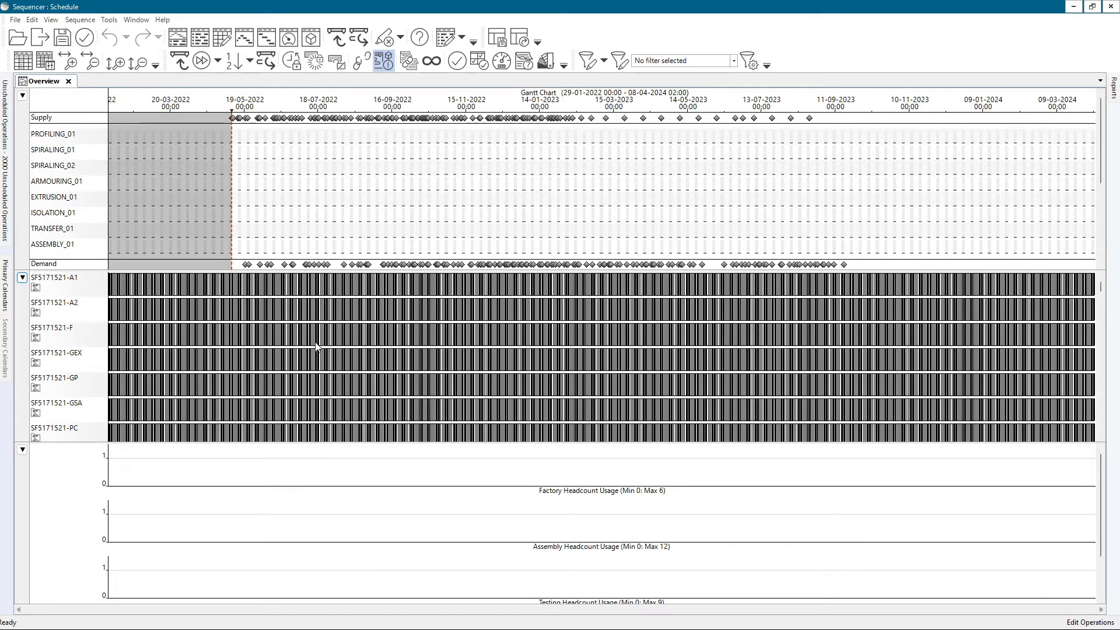
Show vertical time grid lines across all three overview panes and inspect the timeline at day level
{"action": "scroll", "coordinate": [500, 231], "scroll_direction": "up", "scroll_amount": 3}
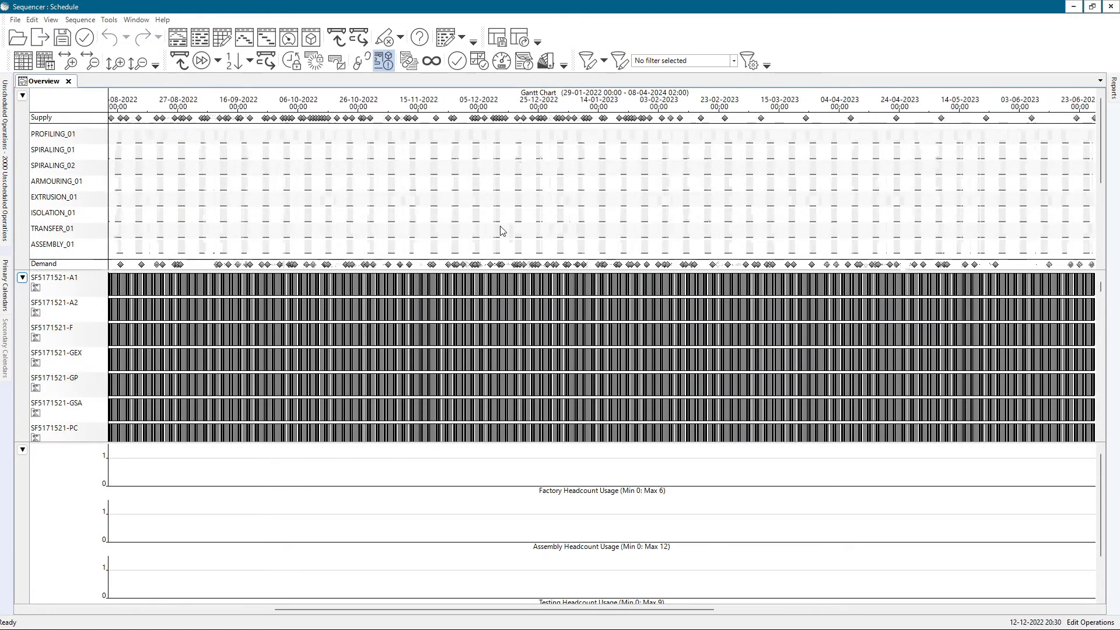
{"action": "scroll", "coordinate": [500, 231], "scroll_direction": "down", "scroll_amount": 3}
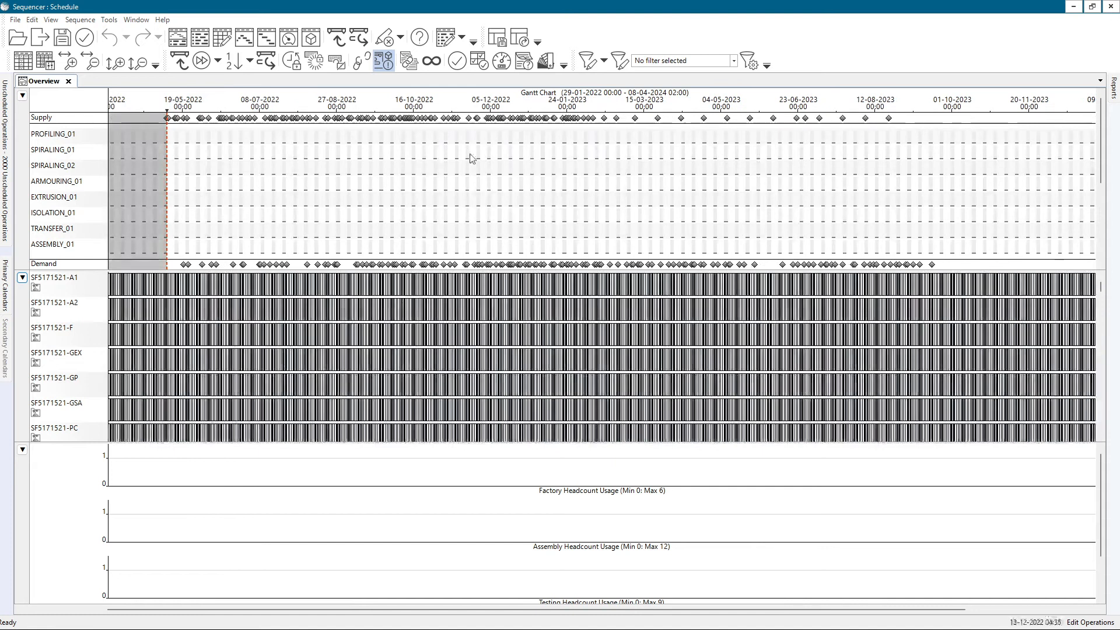
{"action": "scroll", "coordinate": [461, 350], "scroll_direction": "up", "scroll_amount": 3}
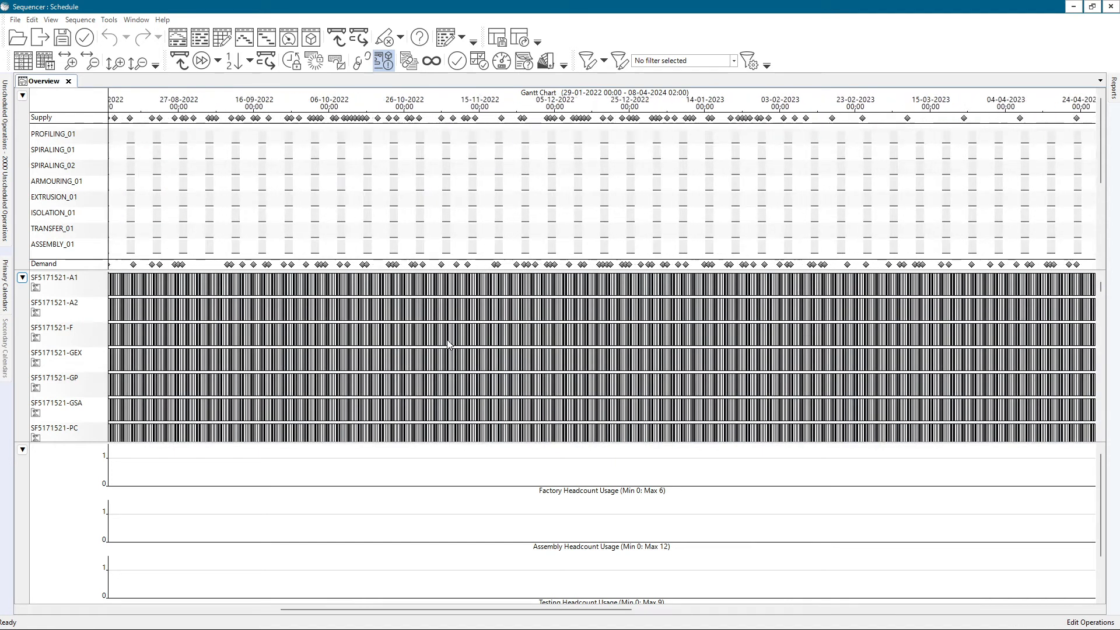
{"action": "scroll", "coordinate": [467, 508], "scroll_direction": "down", "scroll_amount": 3}
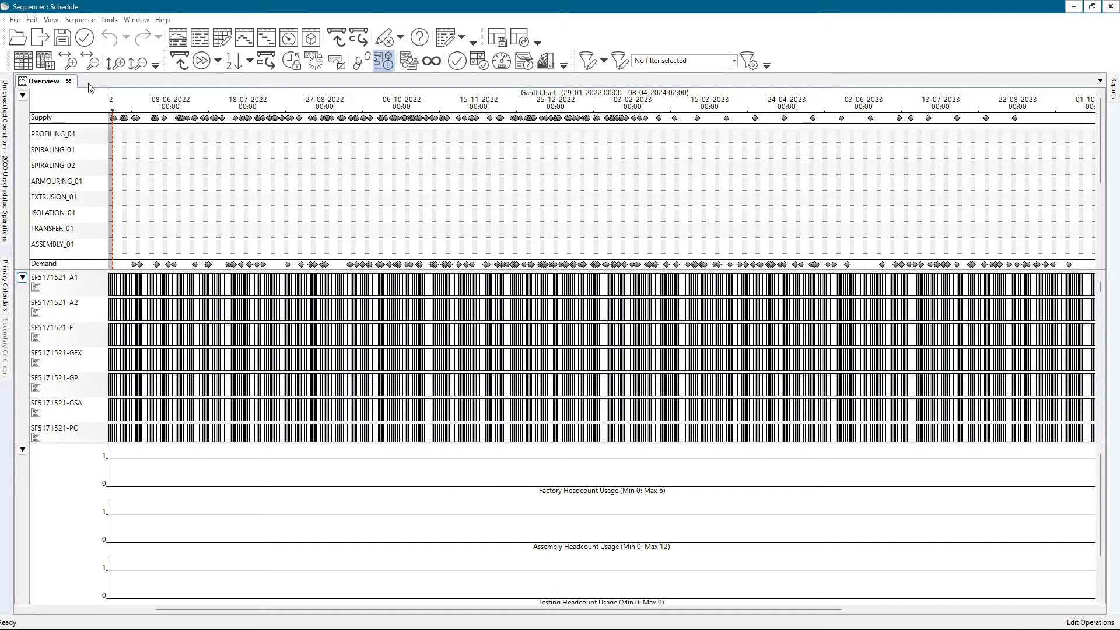
{"action": "left_click", "coordinate": [22, 60]}
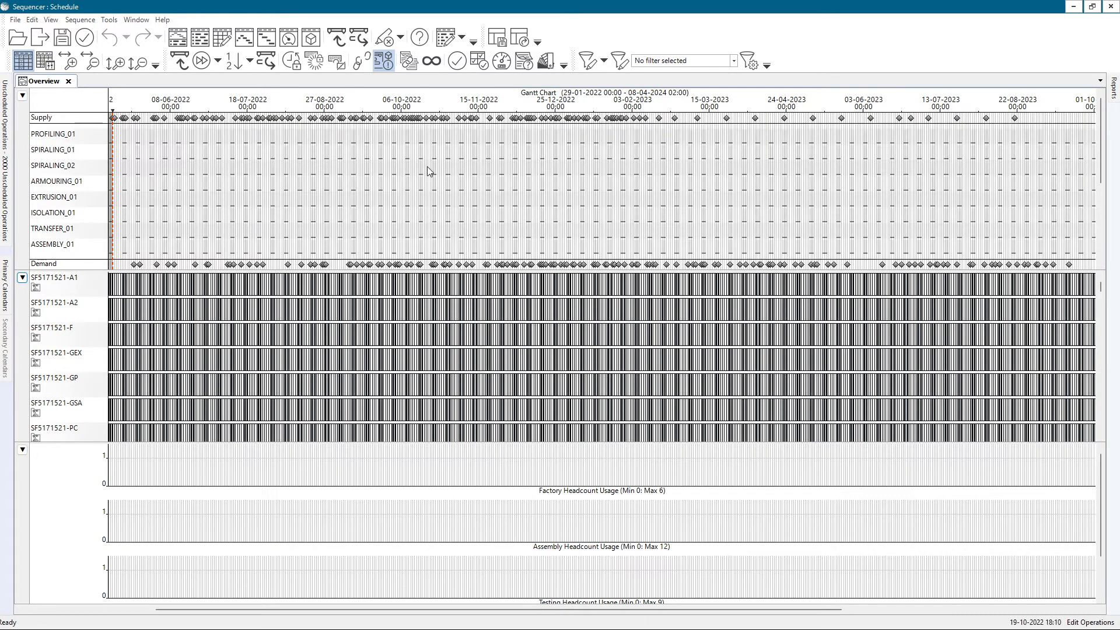
{"action": "scroll", "coordinate": [429, 169], "scroll_direction": "up", "scroll_amount": 4}
{"action": "scroll", "coordinate": [440, 211], "scroll_direction": "up", "scroll_amount": 3}
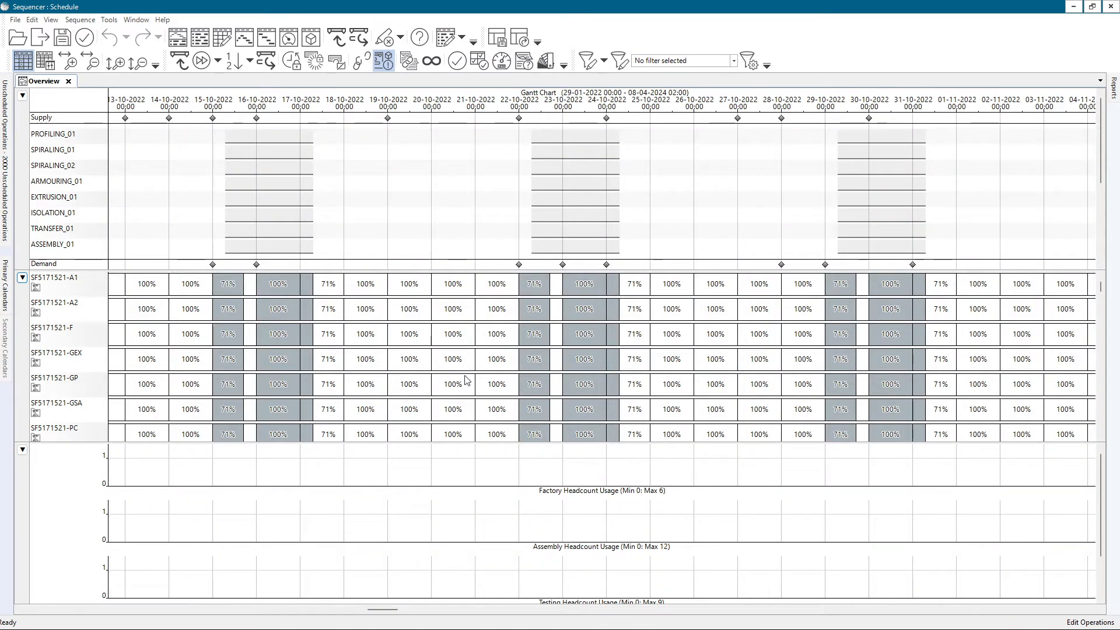
Close the middle Utilization pane, keeping the Gantt Chart and Plots panes in the overview
{"action": "left_click", "coordinate": [22, 278]}
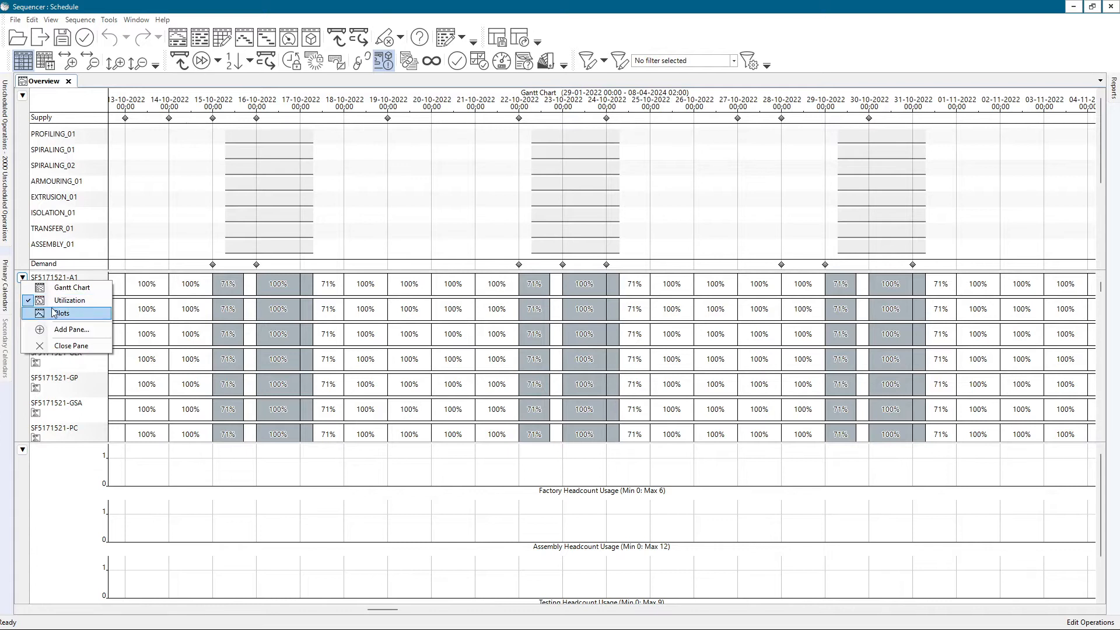
{"action": "left_click", "coordinate": [65, 345]}
{"action": "scroll", "coordinate": [484, 250], "scroll_direction": "up", "scroll_amount": 1}
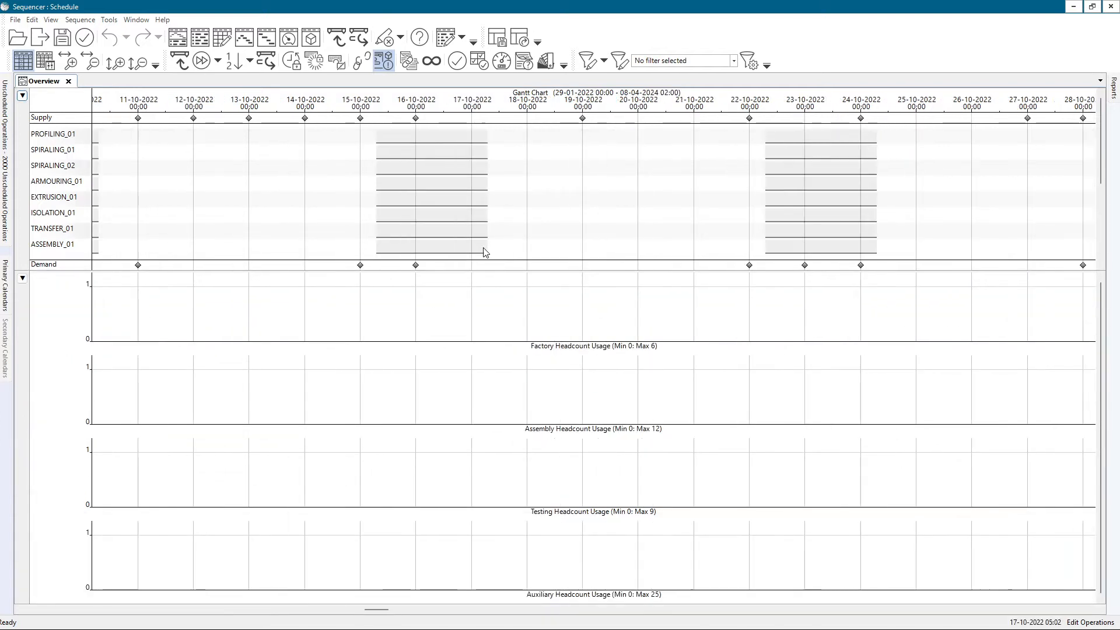
{"action": "scroll", "coordinate": [568, 227], "scroll_direction": "up", "scroll_amount": 4}
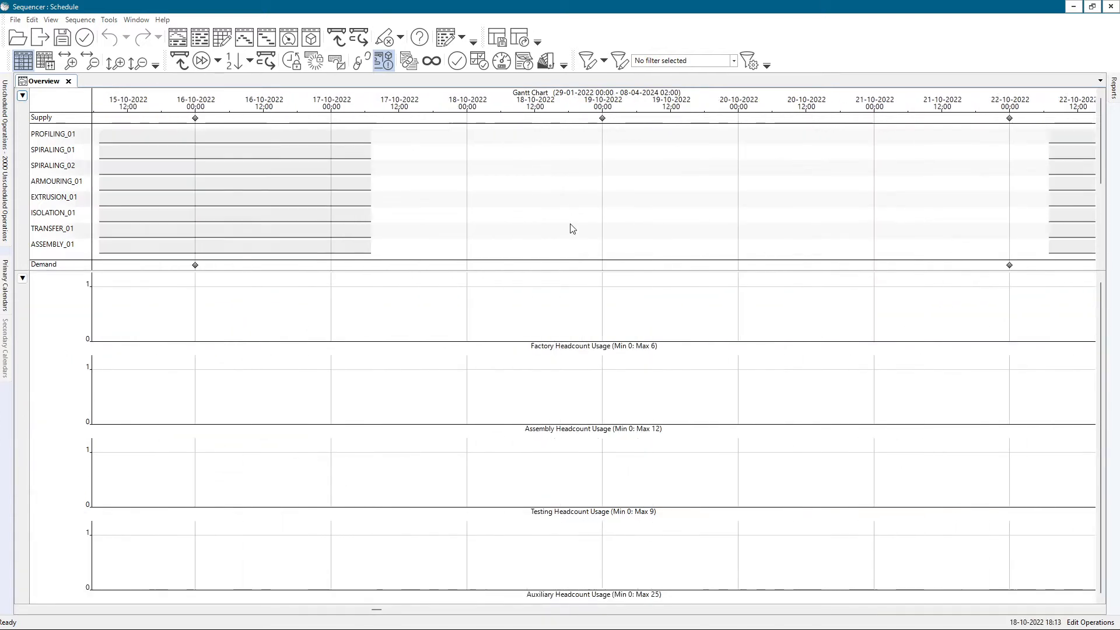
Run automatic sequencing so all unscheduled operations are placed on the Gantt chart
{"action": "scroll", "coordinate": [580, 240], "scroll_direction": "down", "scroll_amount": 8}
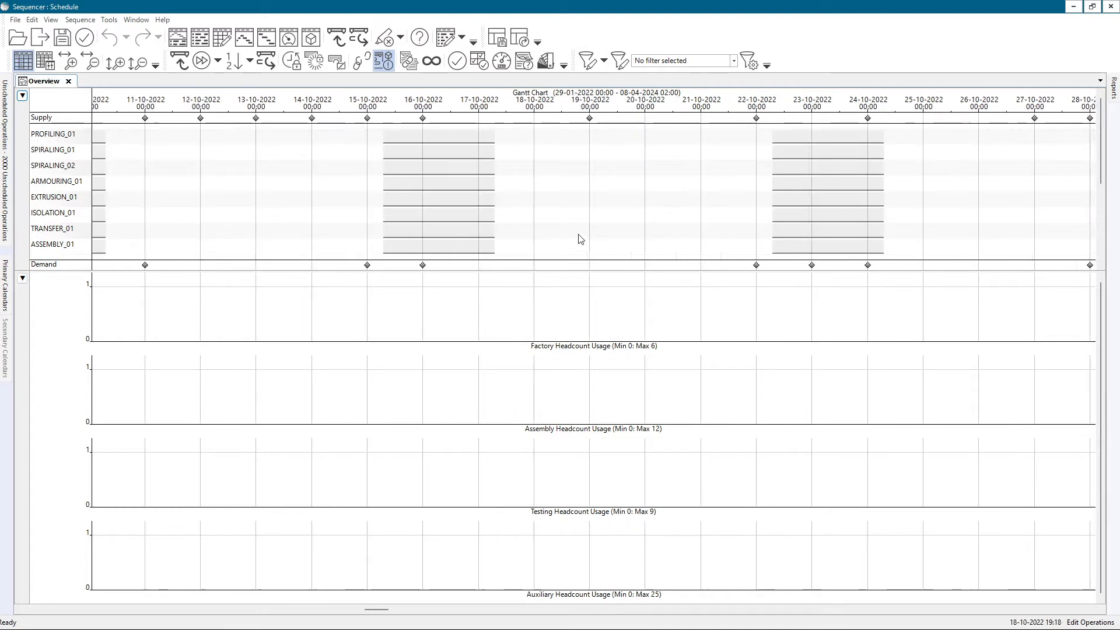
{"action": "scroll", "coordinate": [524, 206], "scroll_direction": "up", "scroll_amount": 9}
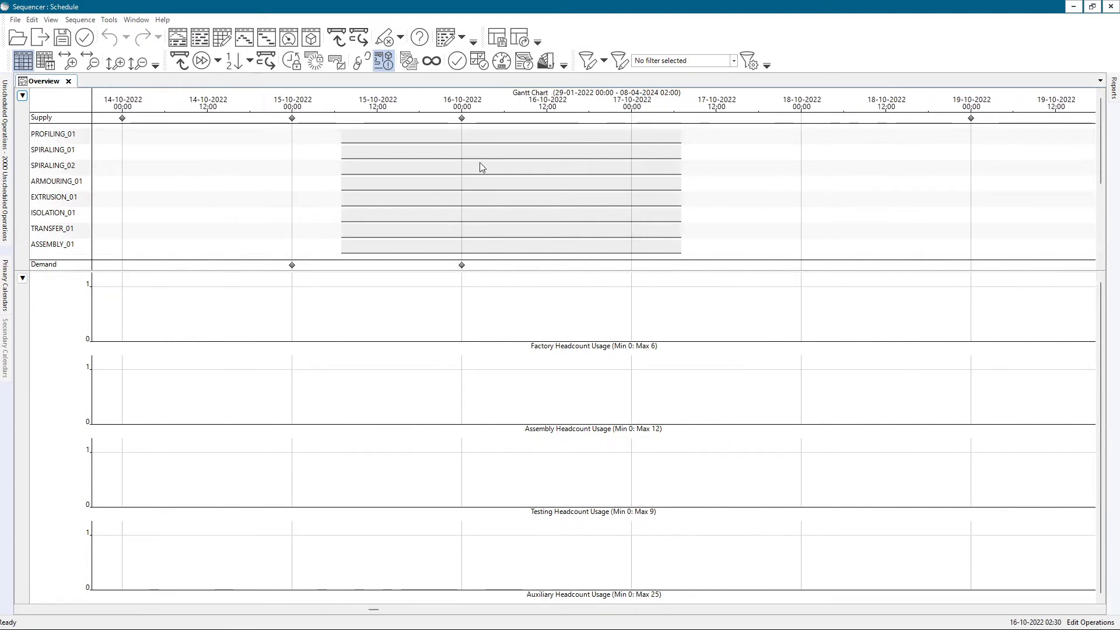
{"action": "scroll", "coordinate": [478, 167], "scroll_direction": "down", "scroll_amount": 6}
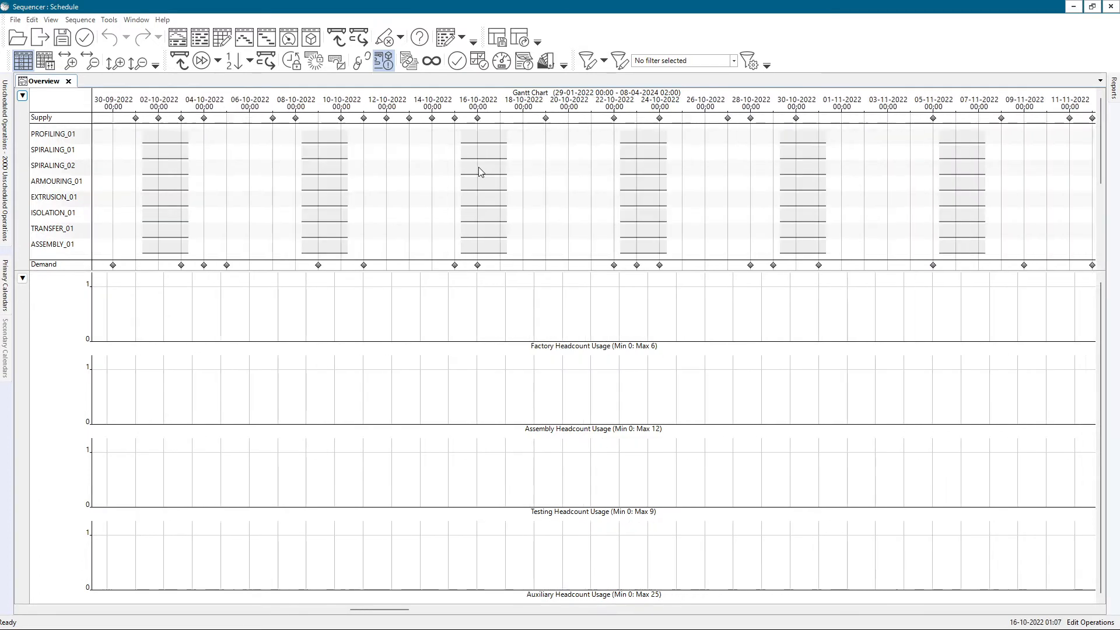
{"action": "scroll", "coordinate": [478, 167], "scroll_direction": "up", "scroll_amount": 7}
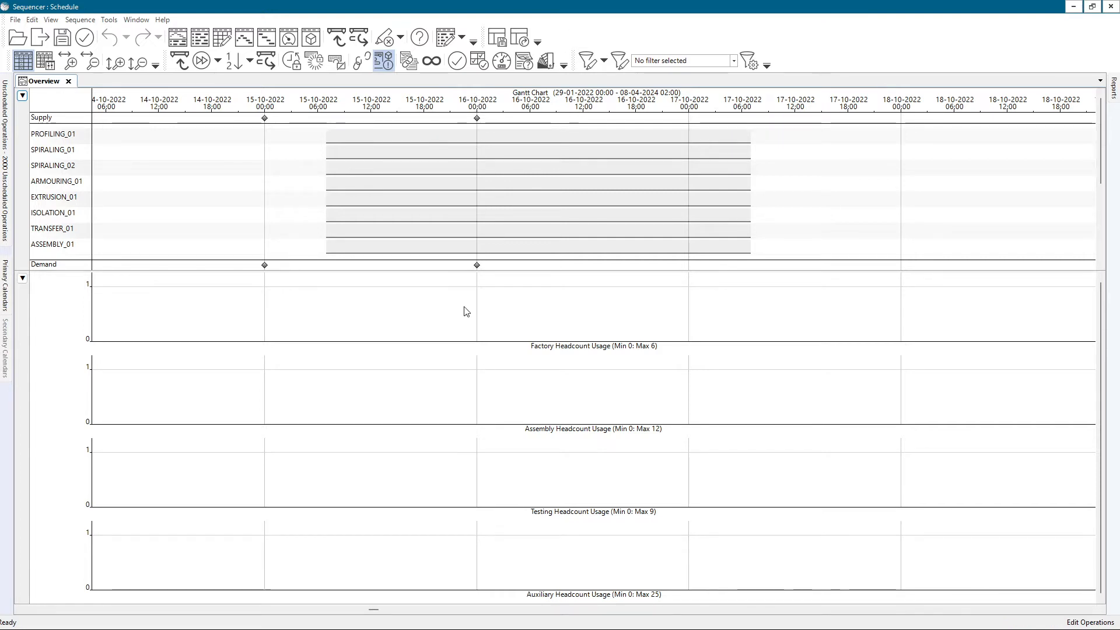
{"action": "scroll", "coordinate": [567, 242], "scroll_direction": "down", "scroll_amount": 4}
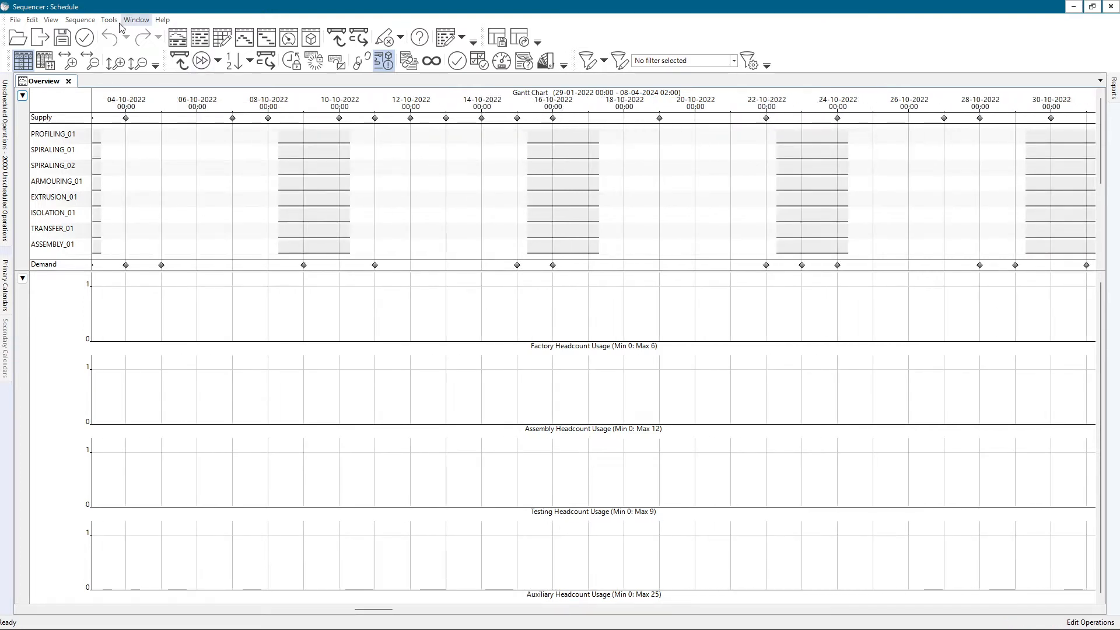
{"action": "left_click", "coordinate": [80, 19]}
{"action": "mouse_move", "coordinate": [145, 30]}
{"action": "left_click", "coordinate": [297, 61]}
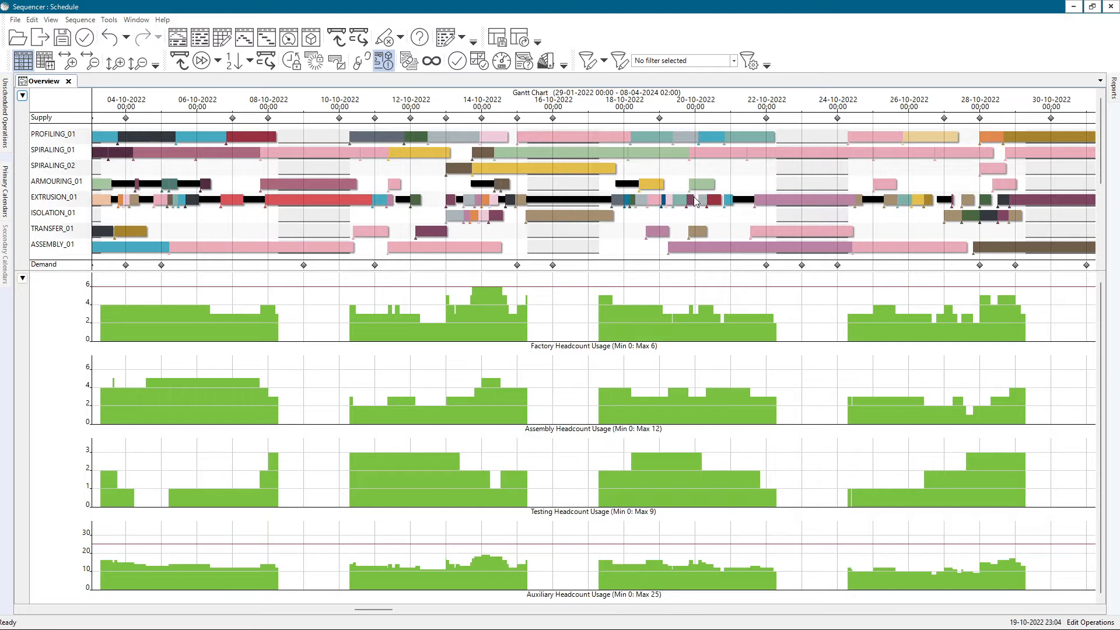
Add two more panes below the Plots pane and enlarge them by shrinking the Plots pane
{"action": "mouse_move", "coordinate": [697, 416]}
{"action": "left_mouse_down"}
{"action": "mouse_move", "coordinate": [681, 415]}
{"action": "mouse_move", "coordinate": [759, 418]}
{"action": "mouse_move", "coordinate": [437, 408]}
{"action": "mouse_move", "coordinate": [451, 400]}
{"action": "left_mouse_up"}
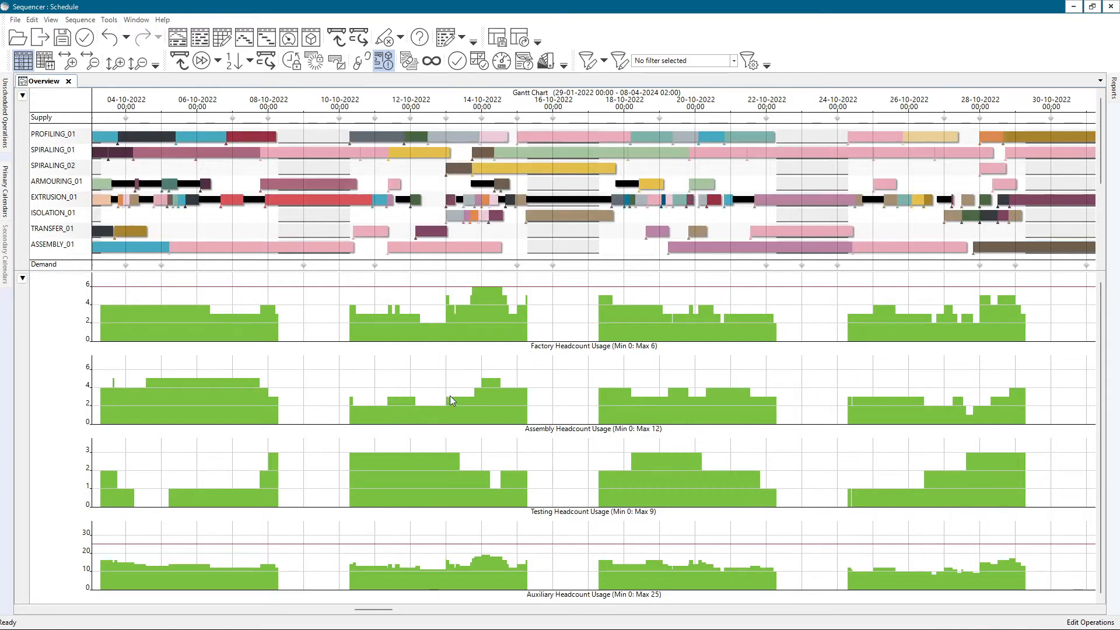
{"action": "mouse_move", "coordinate": [489, 320]}
{"action": "left_mouse_down"}
{"action": "mouse_move", "coordinate": [404, 320]}
{"action": "mouse_move", "coordinate": [484, 318]}
{"action": "mouse_move", "coordinate": [515, 355]}
{"action": "left_mouse_up"}
{"action": "left_click", "coordinate": [22, 279]}
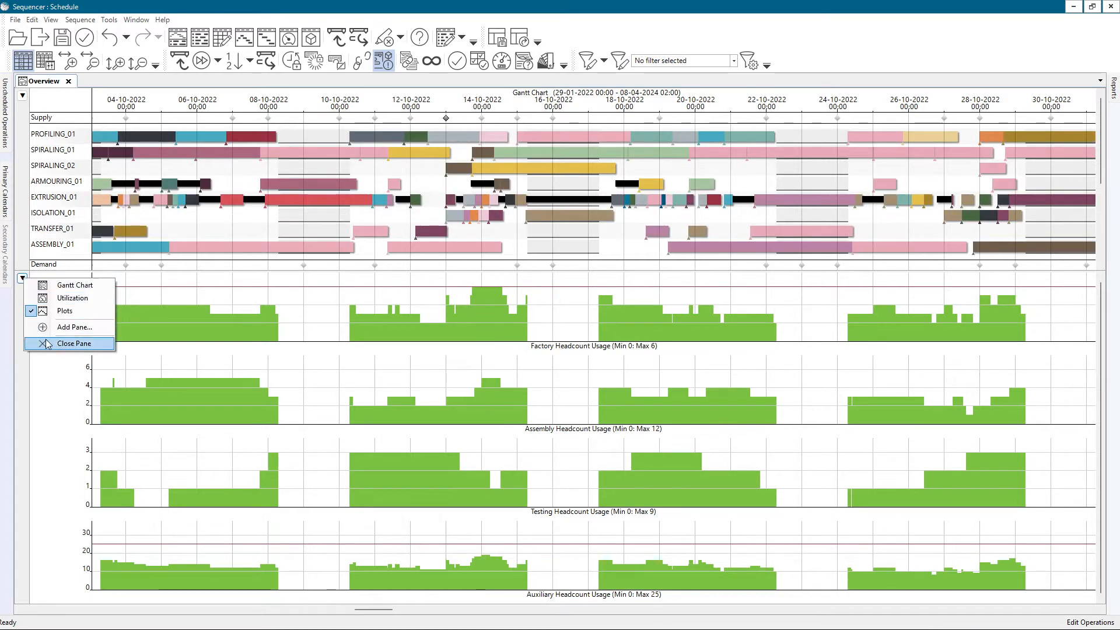
{"action": "left_click", "coordinate": [47, 327]}
{"action": "left_click", "coordinate": [22, 534]}
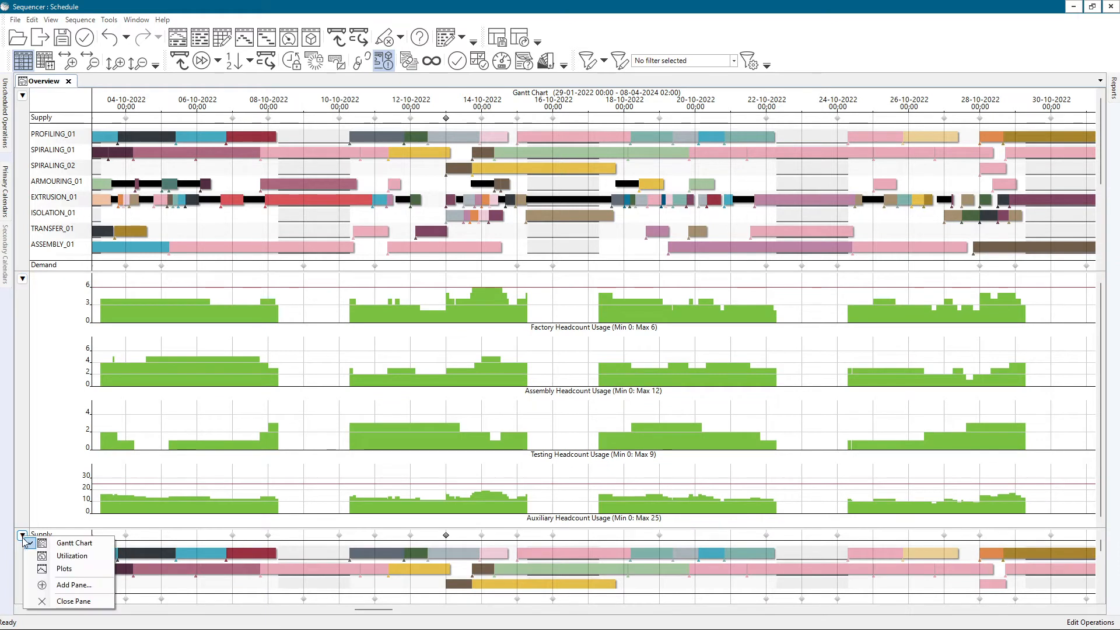
{"action": "left_click", "coordinate": [68, 585]}
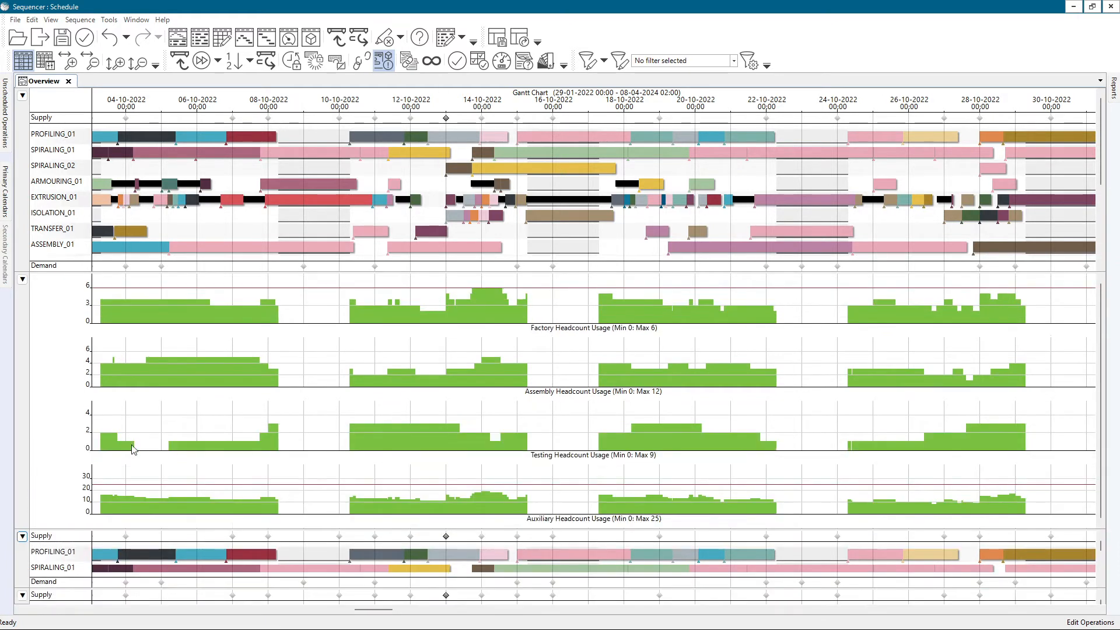
{"action": "left_click_drag", "start_coordinate": [140, 530], "coordinate": [159, 483]}
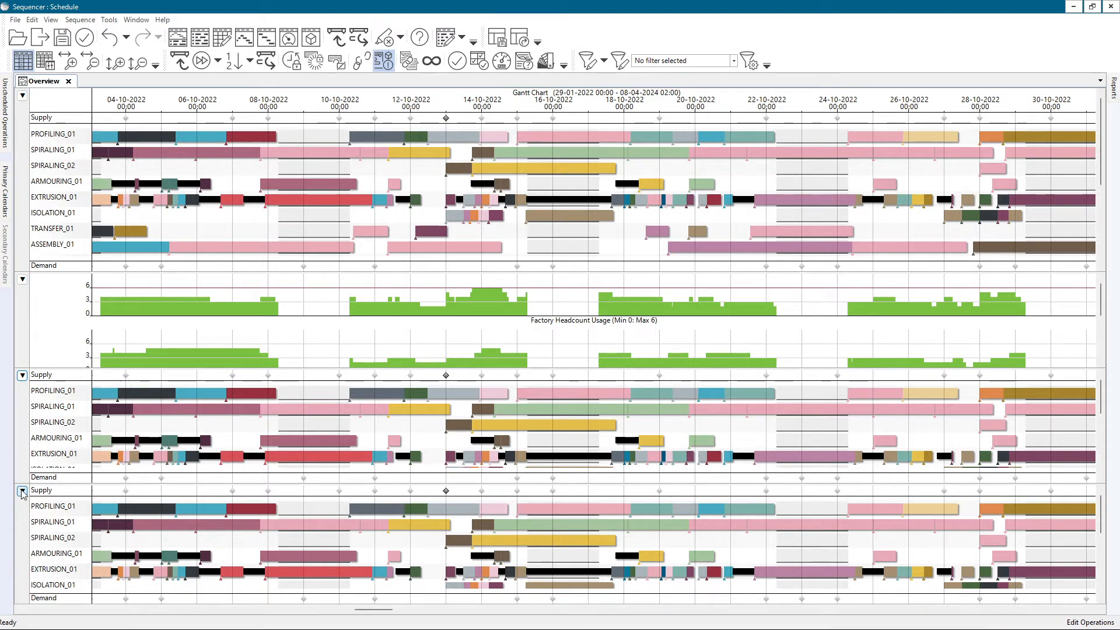
Close the Plots pane and both extra Gantt Chart panes, keeping only the uppermost Gantt Chart pane
{"action": "left_click", "coordinate": [23, 279]}
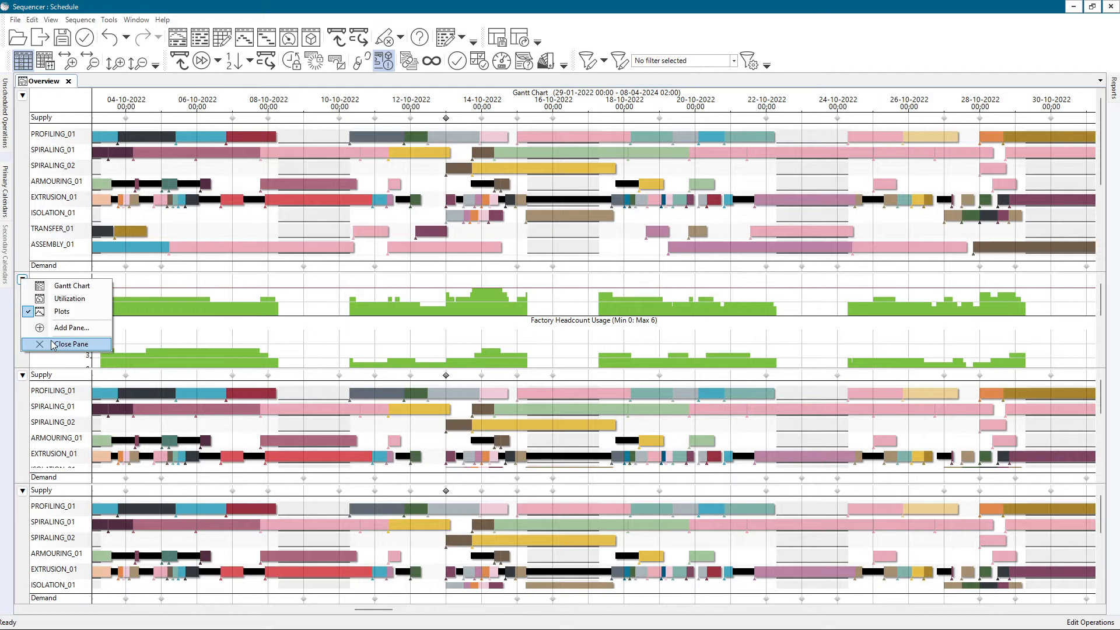
{"action": "left_click", "coordinate": [53, 344]}
{"action": "left_click", "coordinate": [22, 279]}
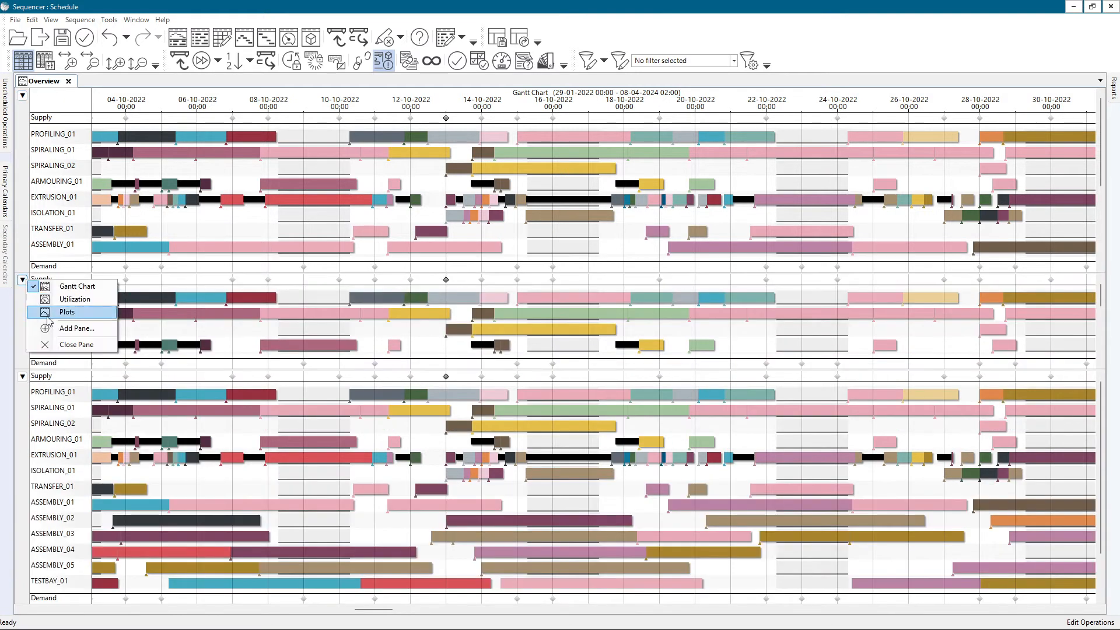
{"action": "left_click", "coordinate": [53, 344]}
{"action": "left_click", "coordinate": [22, 279]}
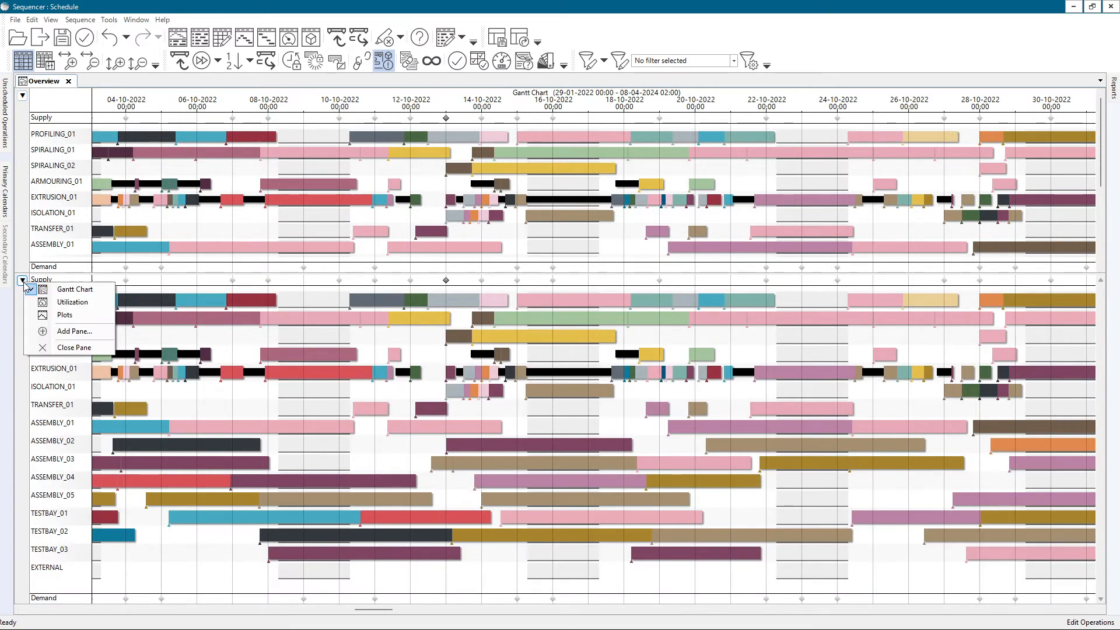
{"action": "left_click", "coordinate": [51, 347]}
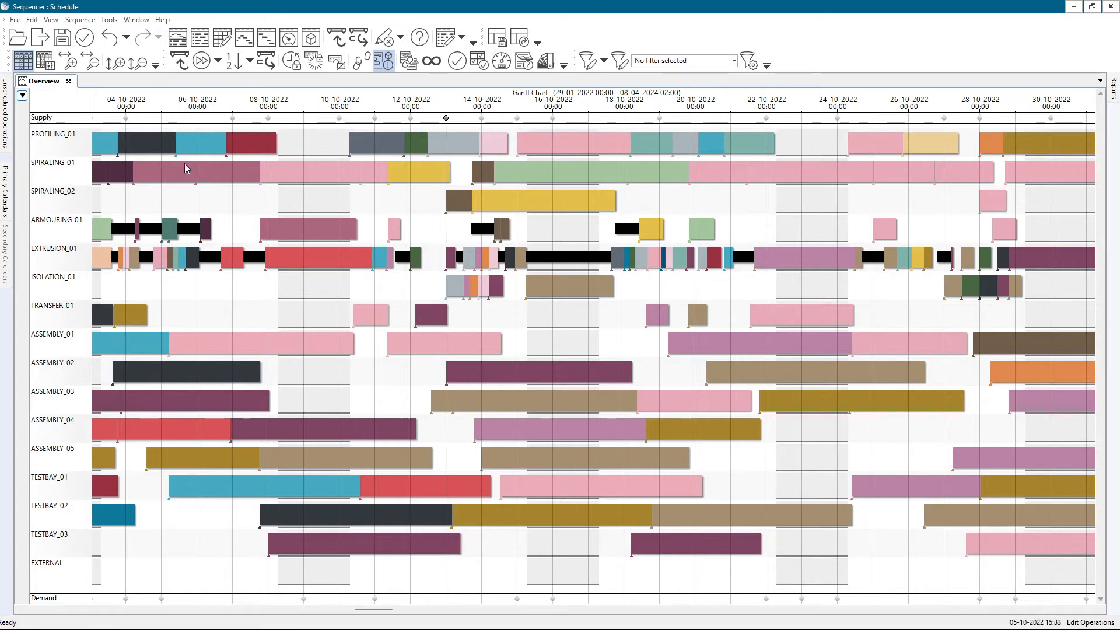
Go to the start of the schedule and inspect the print properties from the PROFILING_01 resource without printing
{"action": "scroll", "coordinate": [187, 149], "scroll_direction": "down", "scroll_amount": 5}
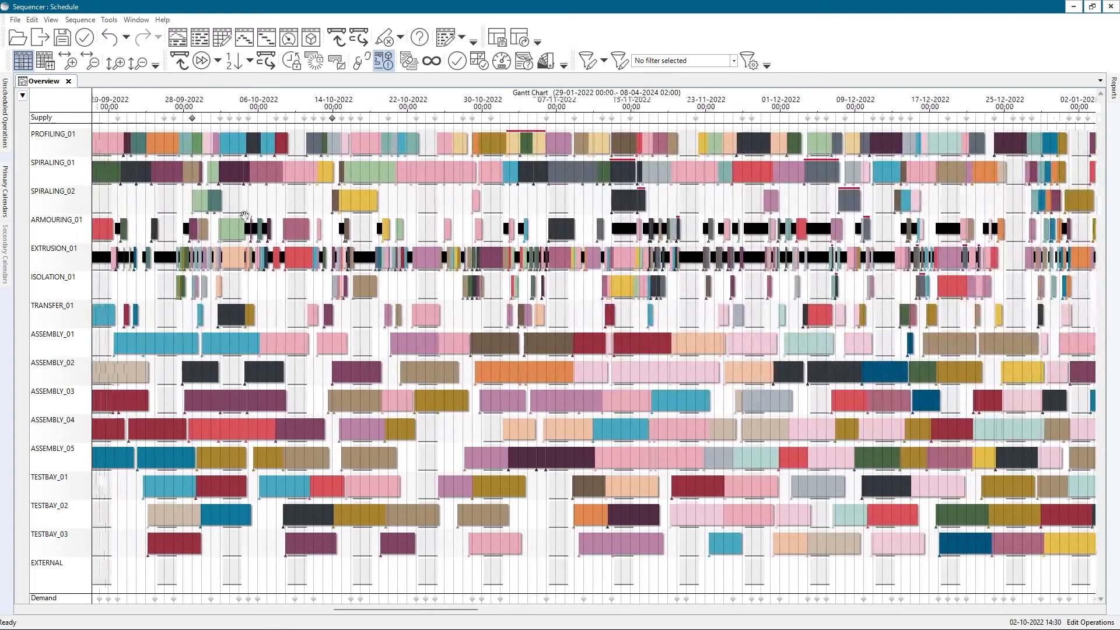
{"action": "left_click_drag", "start_coordinate": [245, 216], "coordinate": [673, 229]}
{"action": "left_click_drag", "start_coordinate": [180, 181], "coordinate": [608, 230]}
{"action": "mouse_move", "coordinate": [122, 147]}
{"action": "left_mouse_down"}
{"action": "mouse_move", "coordinate": [487, 194]}
{"action": "mouse_move", "coordinate": [152, 151]}
{"action": "left_mouse_up"}
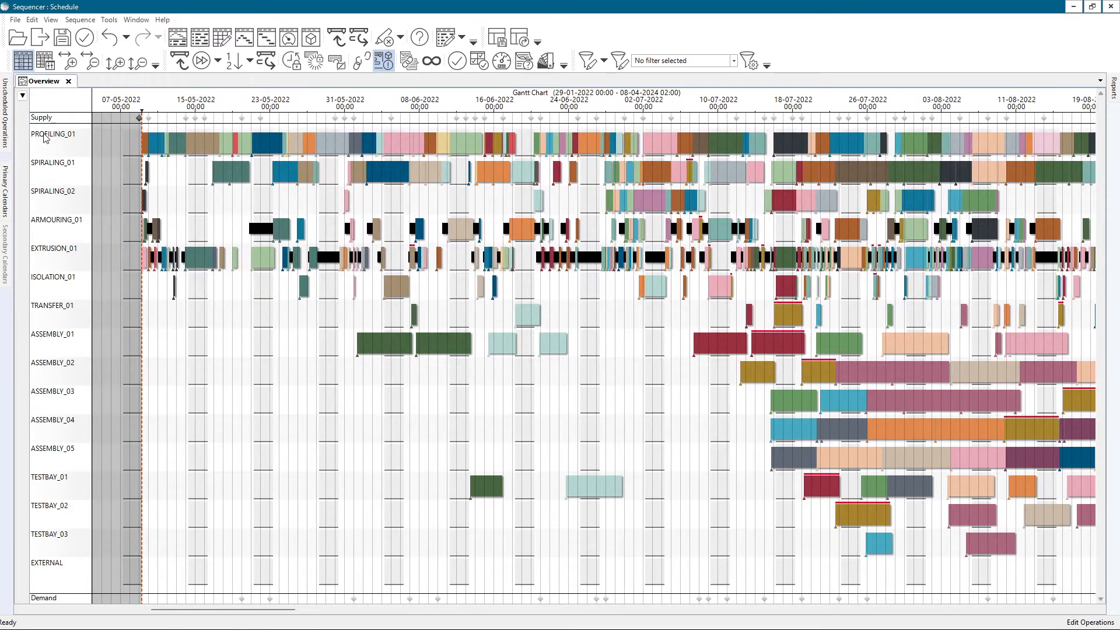
{"action": "right_click", "coordinate": [43, 134]}
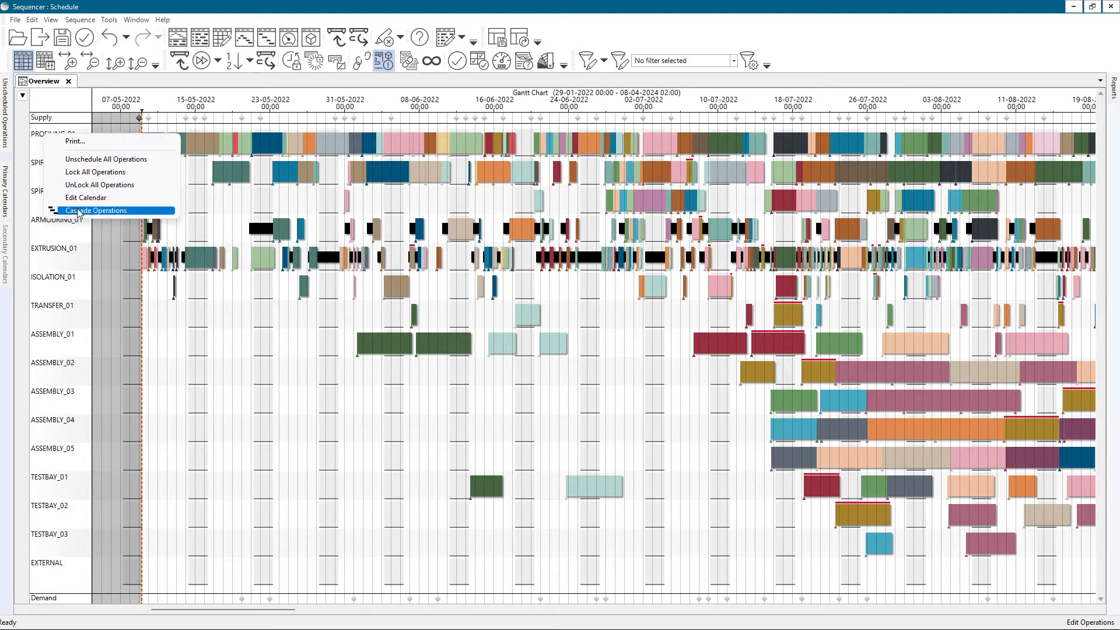
{"action": "left_click", "coordinate": [79, 142]}
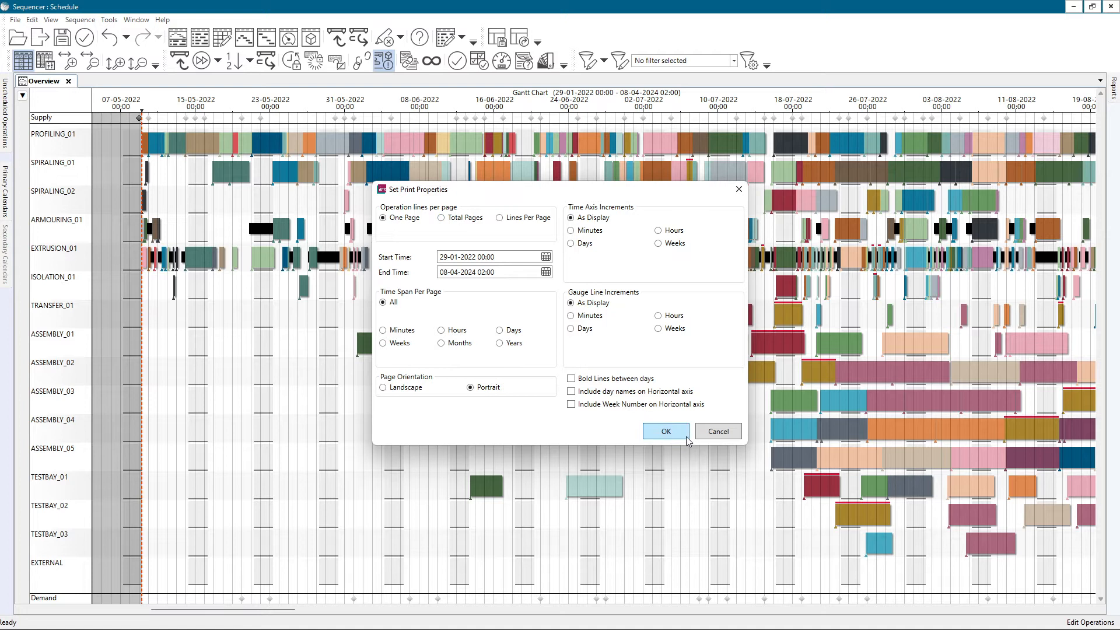
{"action": "left_click", "coordinate": [711, 432]}
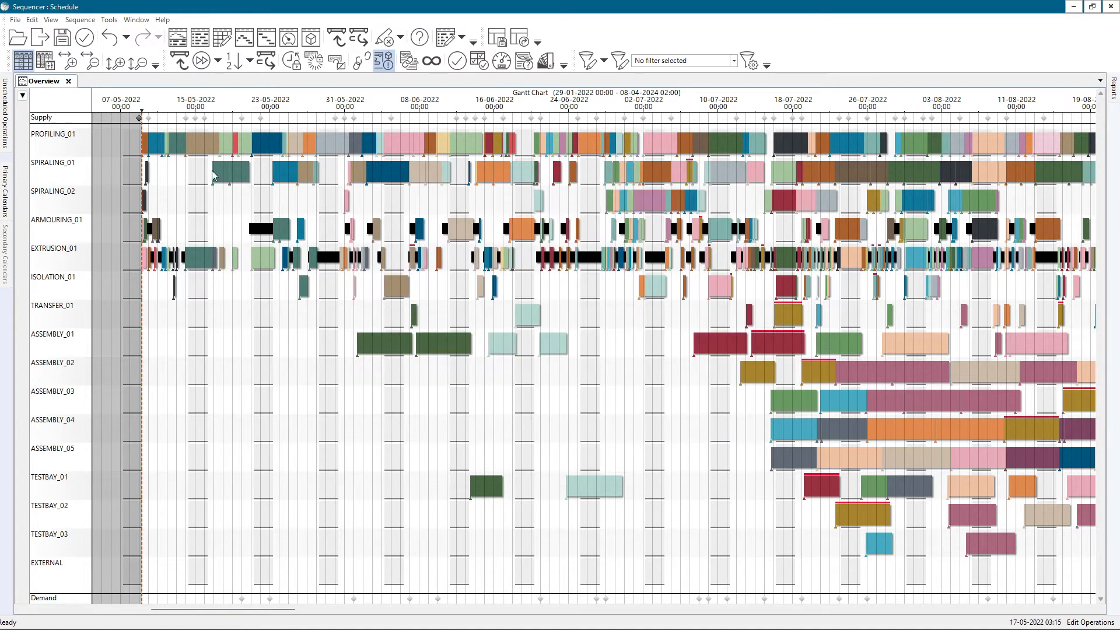
Cascade the PROFILING_01 operations onto separate rows and stack them back into a single row
{"action": "right_click", "coordinate": [54, 134]}
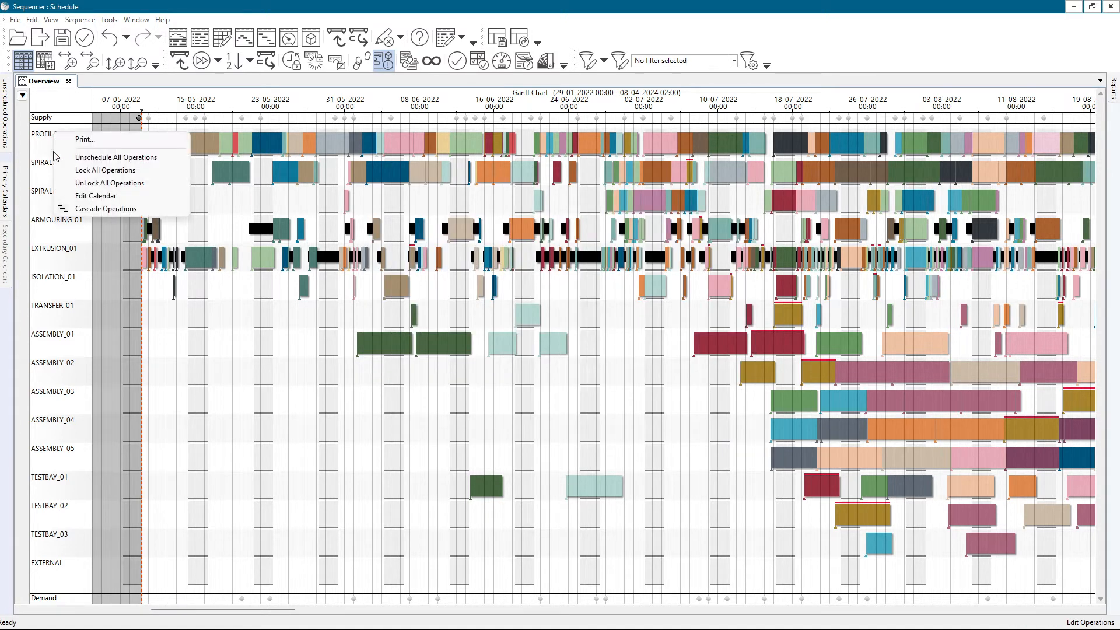
{"action": "left_click", "coordinate": [82, 209]}
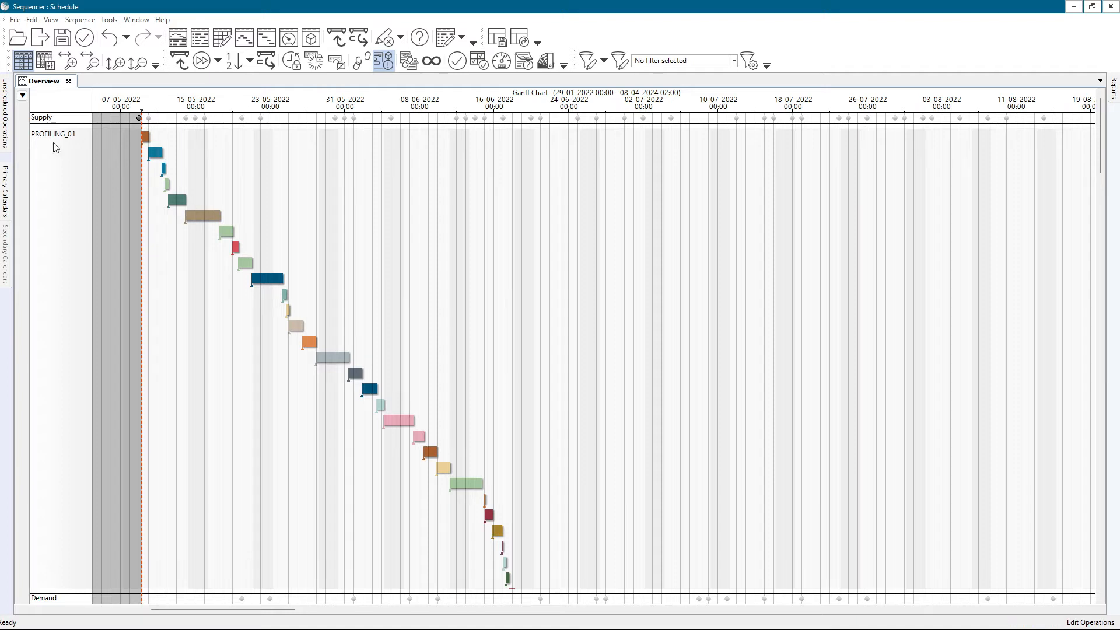
{"action": "mouse_move", "coordinate": [195, 218]}
{"action": "mouse_move", "coordinate": [247, 266]}
{"action": "mouse_move", "coordinate": [68, 141]}
{"action": "right_click", "coordinate": [50, 136]}
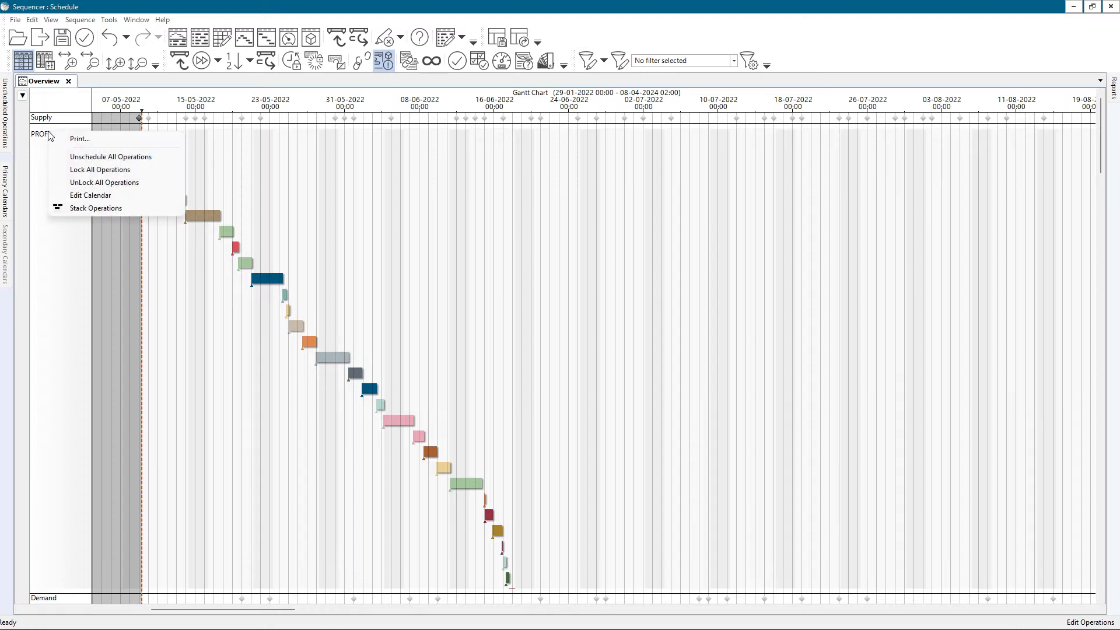
{"action": "left_click", "coordinate": [80, 210]}
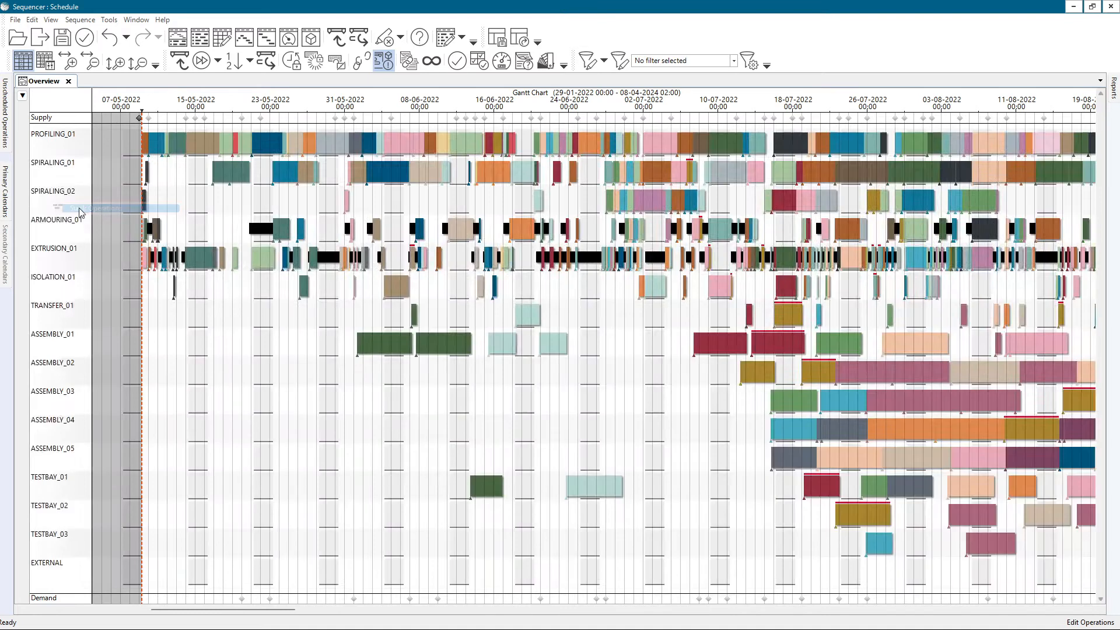
Edit the PROFILING_01 calendar with a Breakdown period, setting its end date to 11-05-2022
{"action": "right_click", "coordinate": [56, 137]}
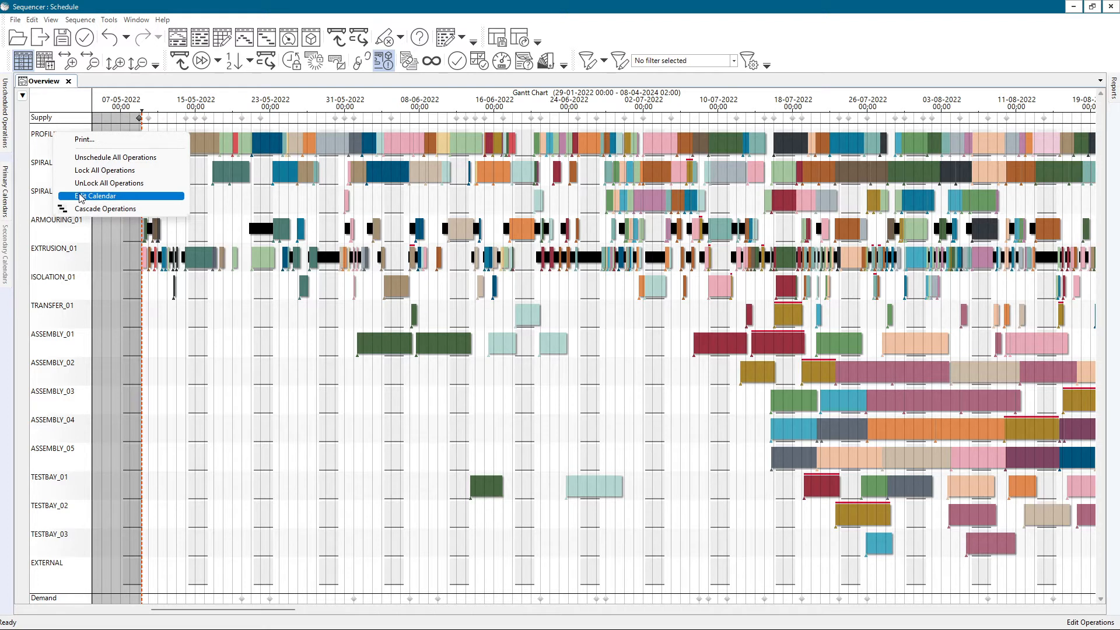
{"action": "right_click", "coordinate": [40, 132]}
{"action": "left_click", "coordinate": [70, 197]}
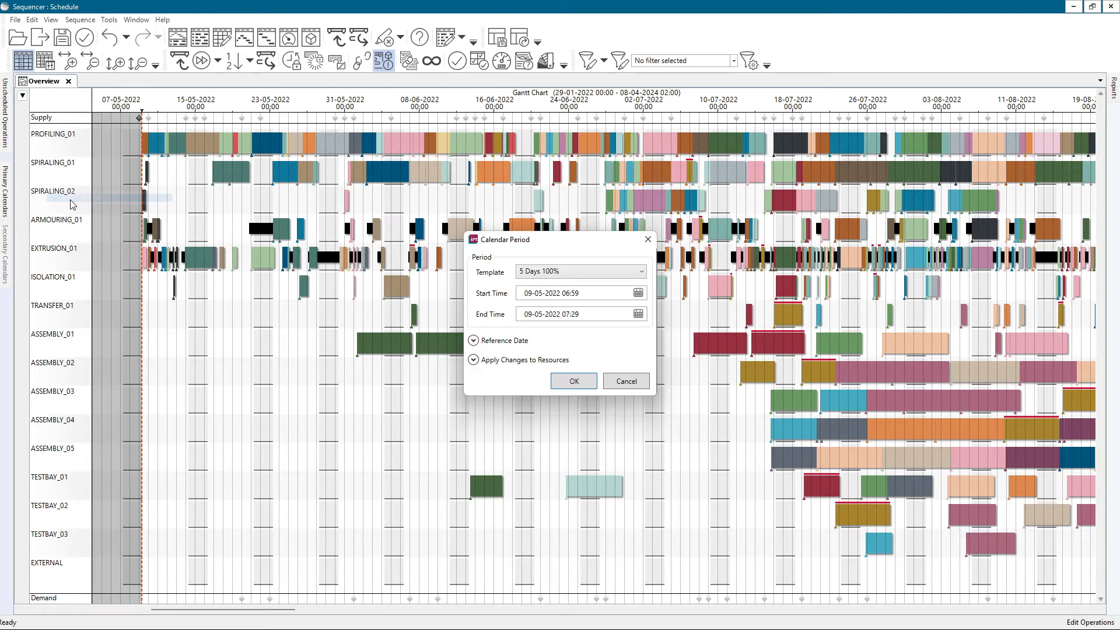
{"action": "left_click", "coordinate": [565, 275]}
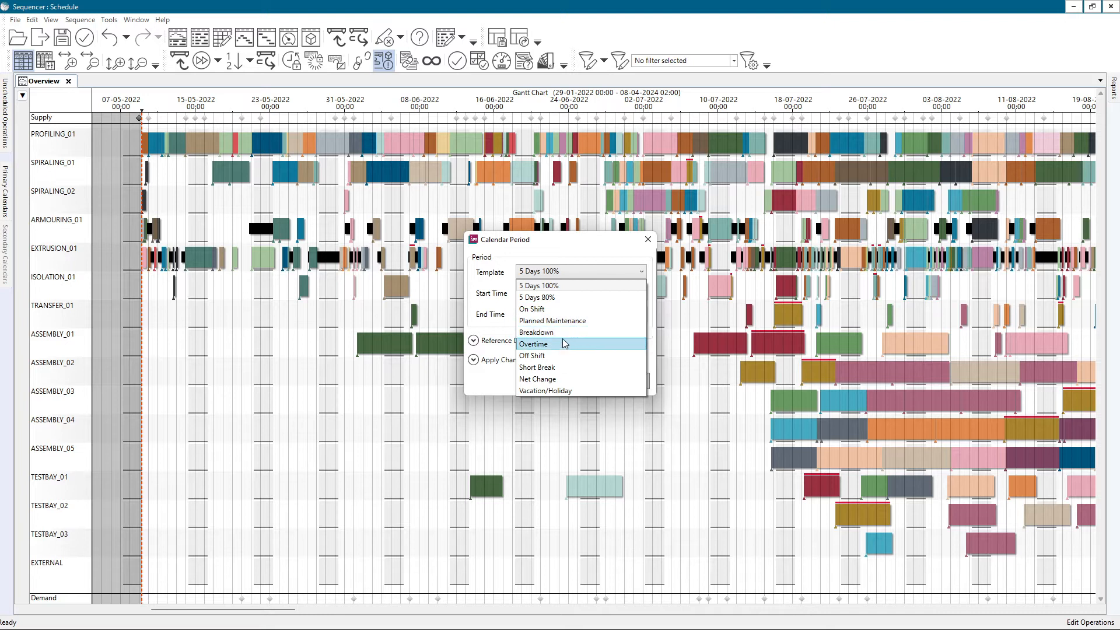
{"action": "left_click", "coordinate": [563, 332]}
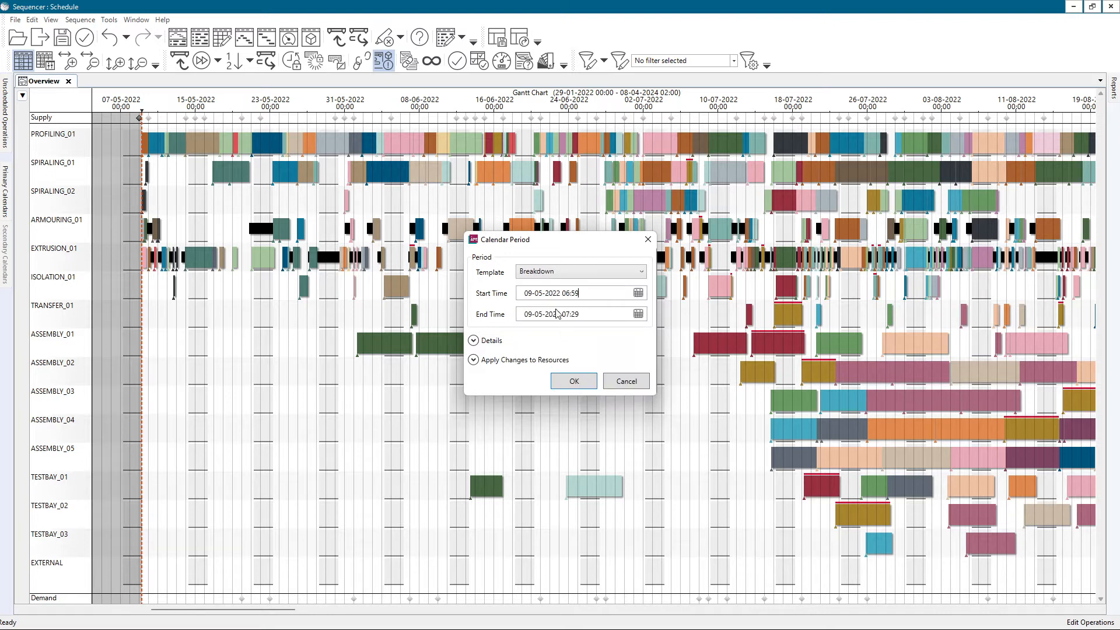
{"action": "left_click", "coordinate": [541, 315]}
{"action": "left_click", "coordinate": [526, 315]}
{"action": "type", "text": "11"}
Apply the breakdown period to SPIRALING02 and SPIRALING01 as well and confirm the calendar change
{"action": "left_click", "coordinate": [473, 360]}
{"action": "left_click", "coordinate": [481, 389]}
{"action": "left_click", "coordinate": [482, 389]}
{"action": "left_click", "coordinate": [482, 403]}
{"action": "left_click", "coordinate": [482, 402]}
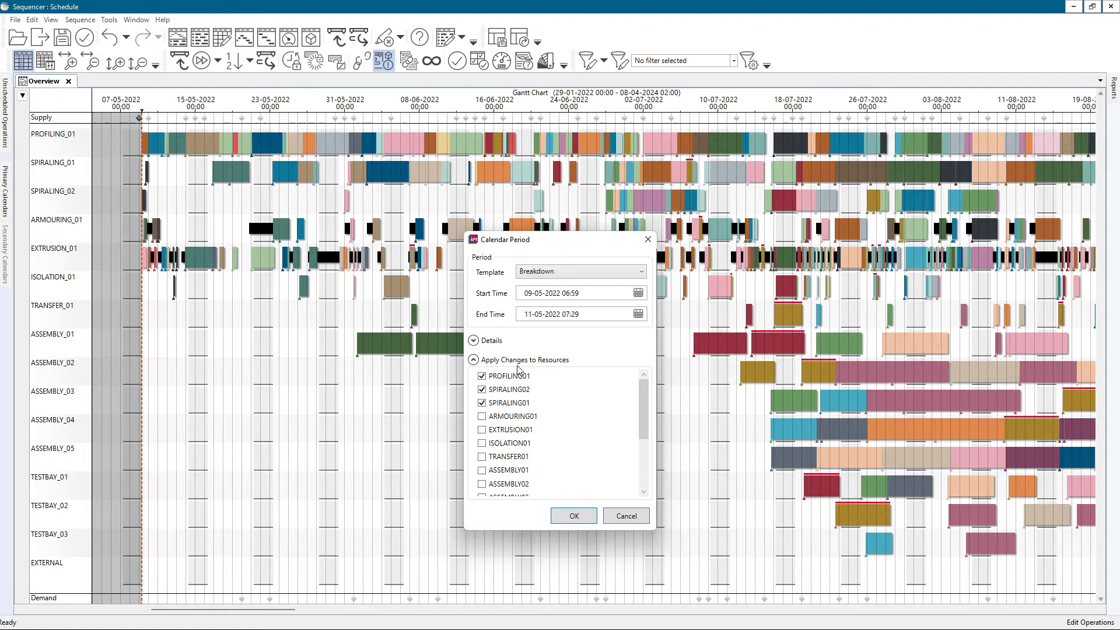
{"action": "left_click", "coordinate": [565, 517]}
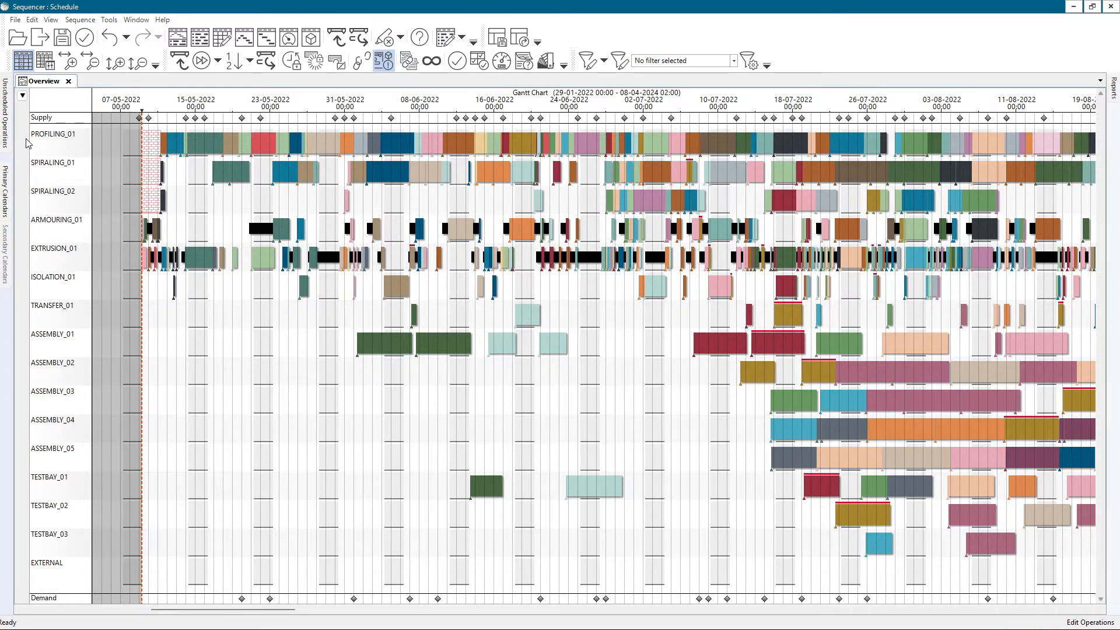
Open the primary resource calendar of ASSEMBLY_03, inspect its month view and close it
{"action": "mouse_move", "coordinate": [40, 140]}
{"action": "left_click", "coordinate": [51, 20]}
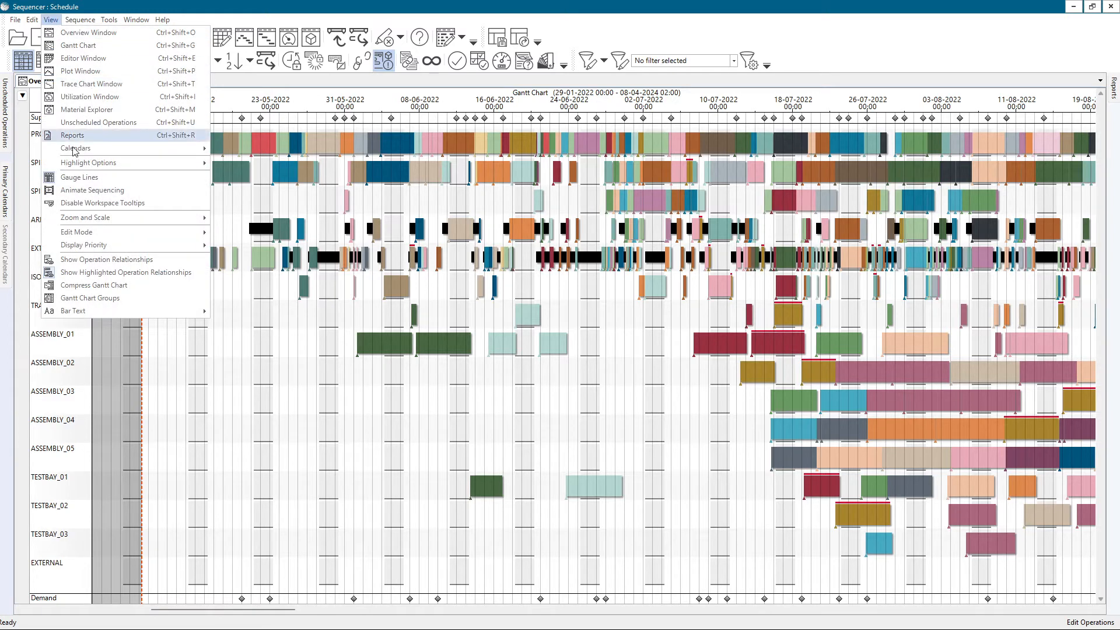
{"action": "mouse_move", "coordinate": [76, 150]}
{"action": "left_click", "coordinate": [279, 150]}
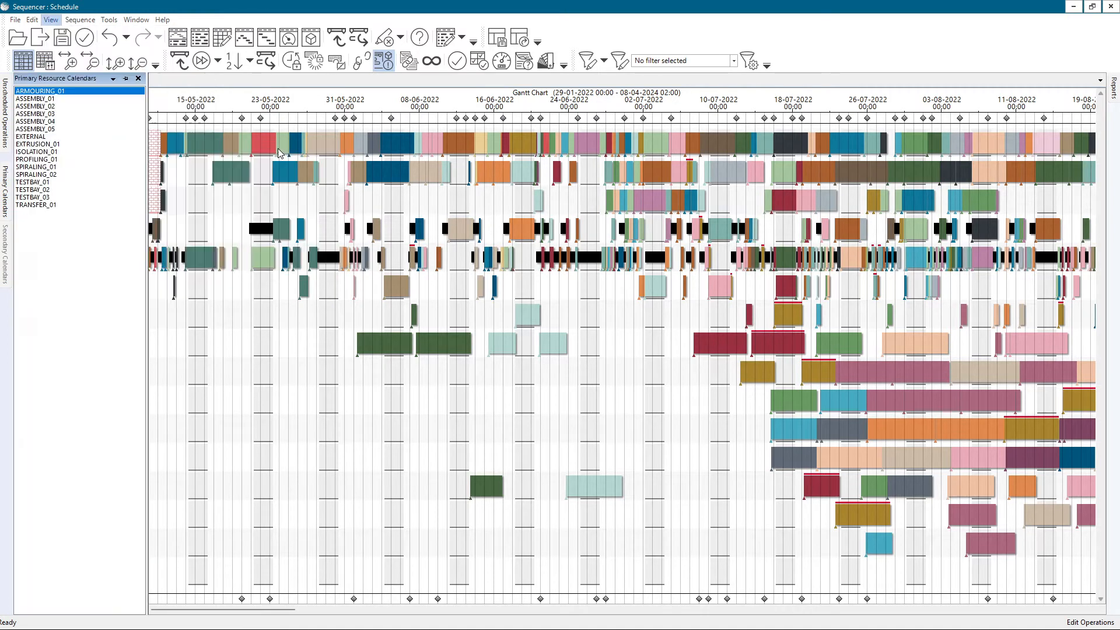
{"action": "double_click", "coordinate": [75, 118]}
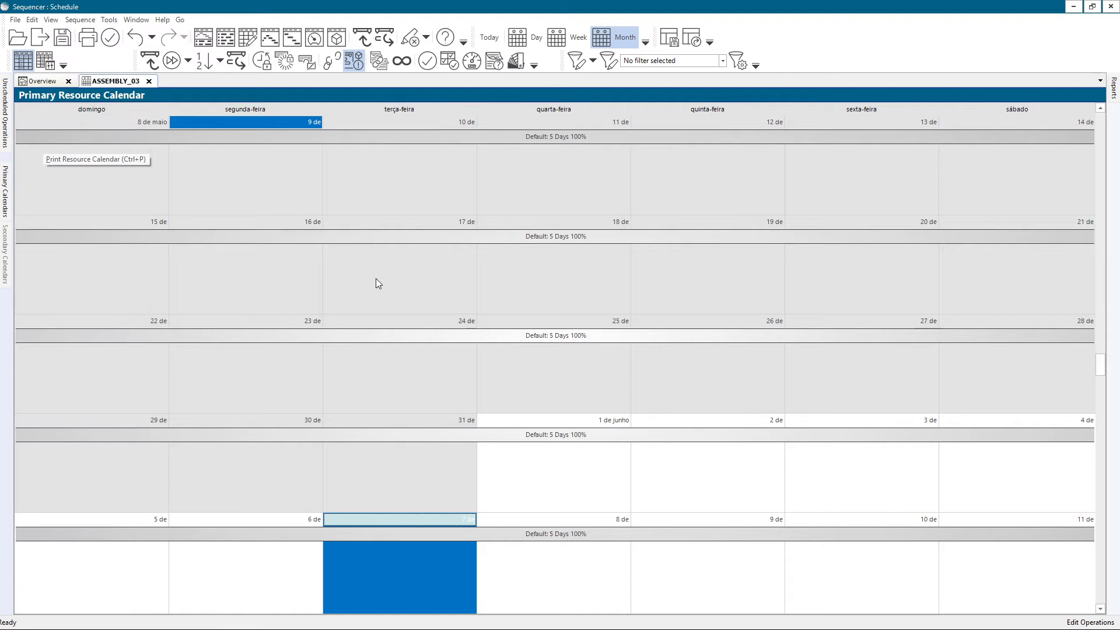
{"action": "double_click", "coordinate": [395, 274]}
{"action": "left_click", "coordinate": [624, 380]}
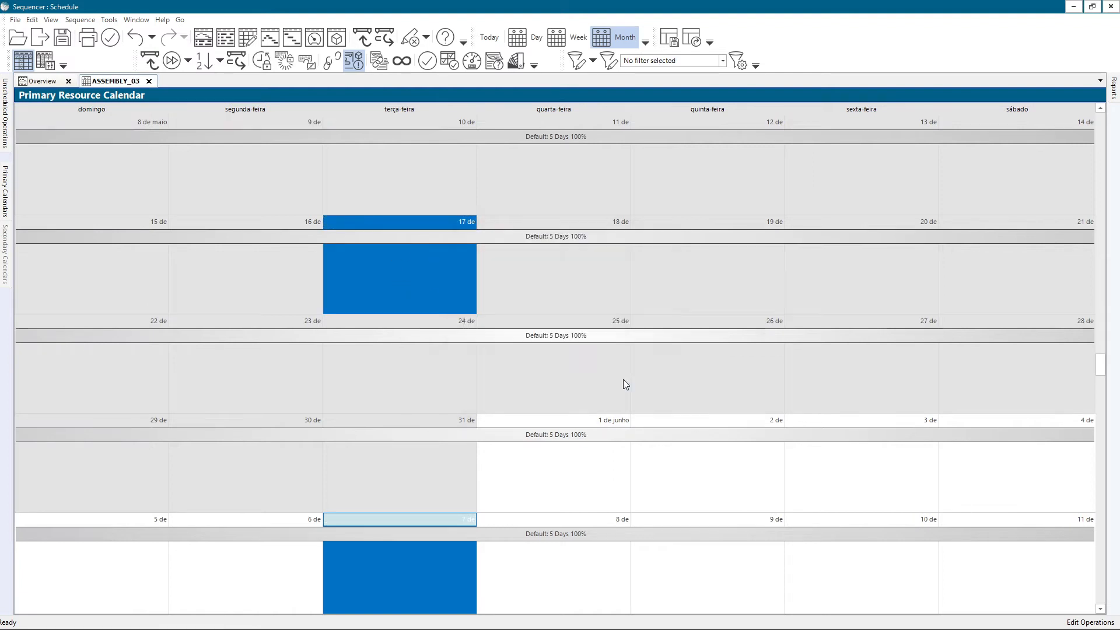
{"action": "left_click", "coordinate": [149, 81]}
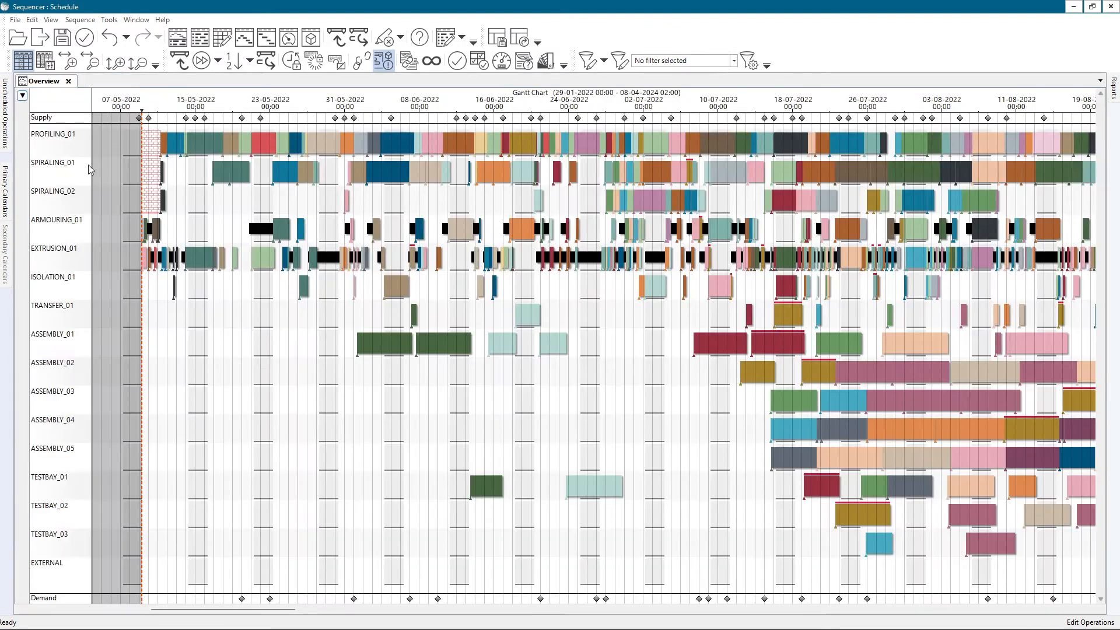
Undo the breakdown calendar change on the profiling and spiraling resources
{"action": "right_click", "coordinate": [55, 166]}
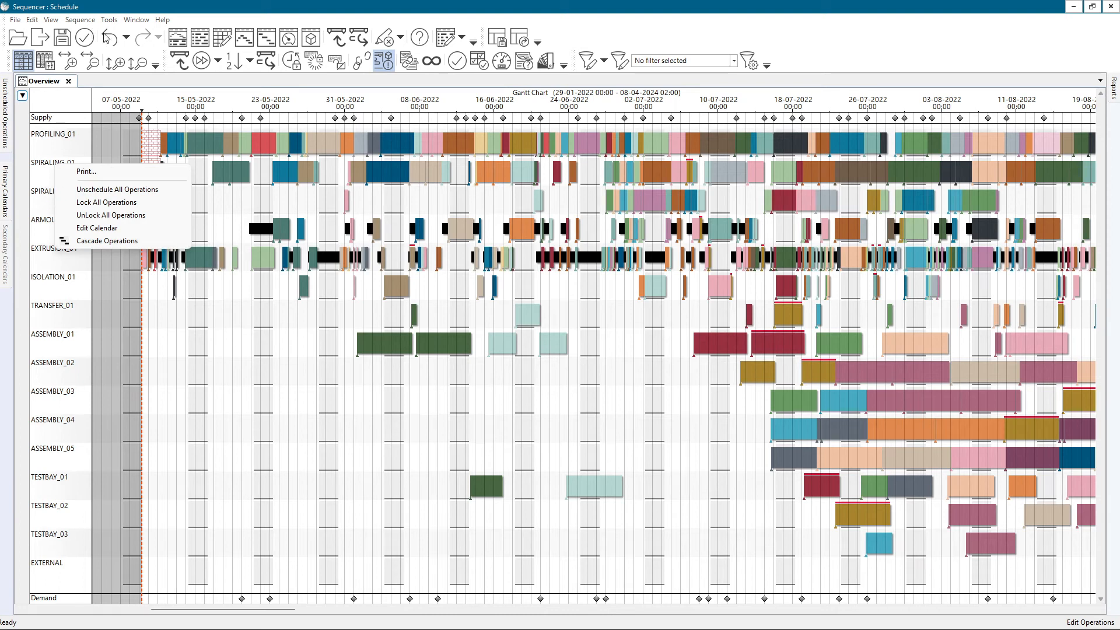
{"action": "left_click", "coordinate": [118, 96]}
{"action": "left_click", "coordinate": [110, 39]}
Lock the highlighted operations across the schedule and check the lock setting in the details of an ASSEMBLY_01 operation
{"action": "right_click", "coordinate": [61, 141]}
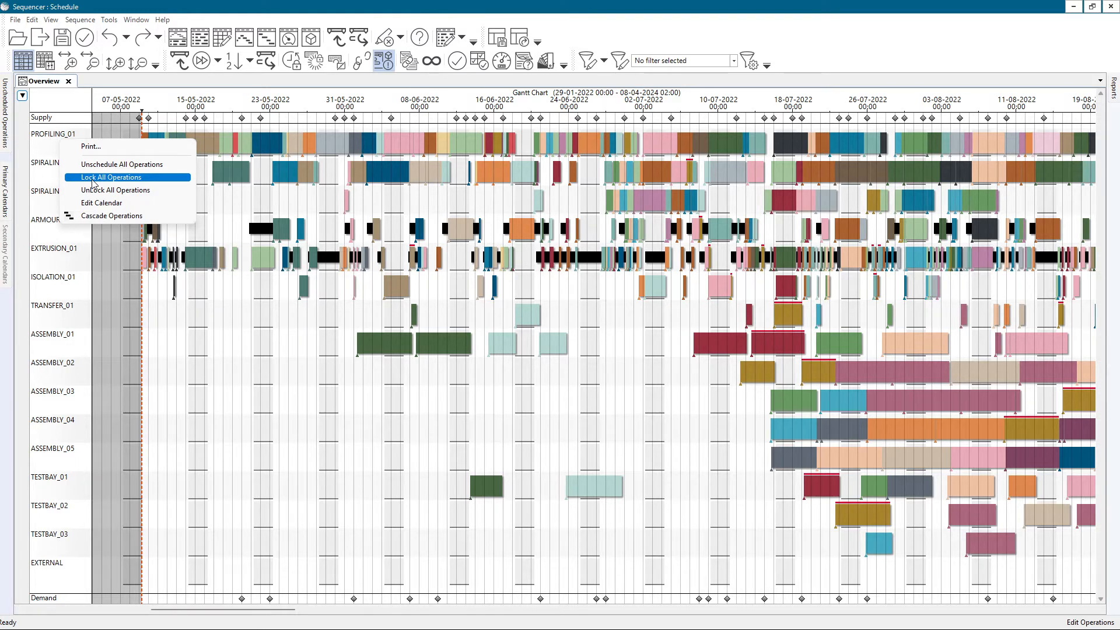
{"action": "left_click", "coordinate": [428, 263]}
{"action": "scroll", "coordinate": [442, 260], "scroll_direction": "down", "scroll_amount": 7}
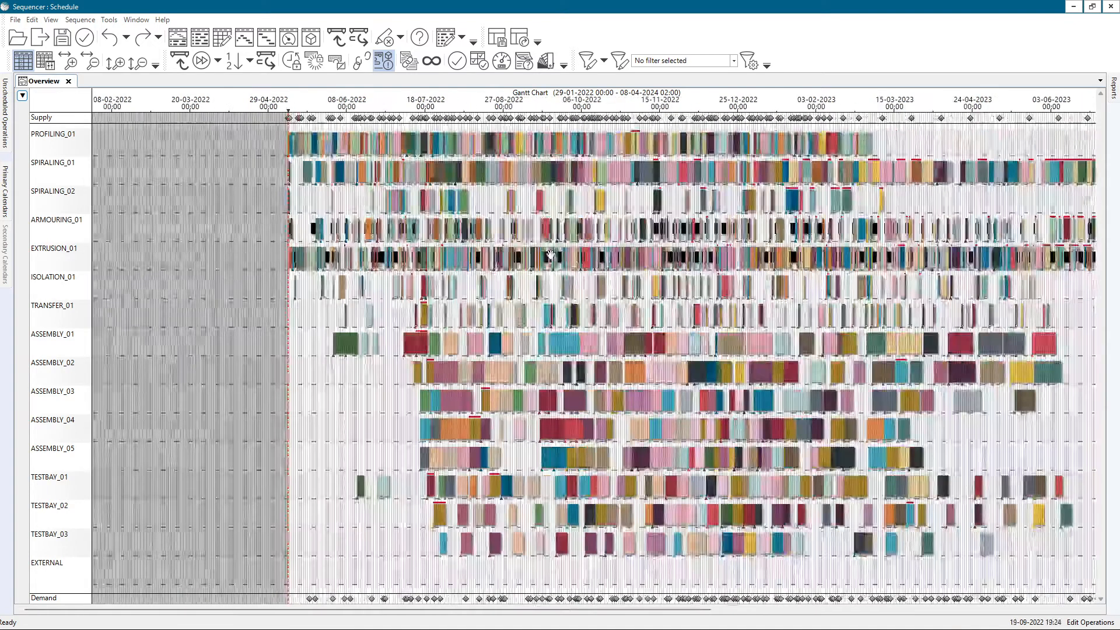
{"action": "left_click_drag", "start_coordinate": [551, 251], "coordinate": [408, 249]}
{"action": "scroll", "coordinate": [295, 239], "scroll_direction": "up", "scroll_amount": 2}
{"action": "scroll", "coordinate": [340, 237], "scroll_direction": "up", "scroll_amount": 2}
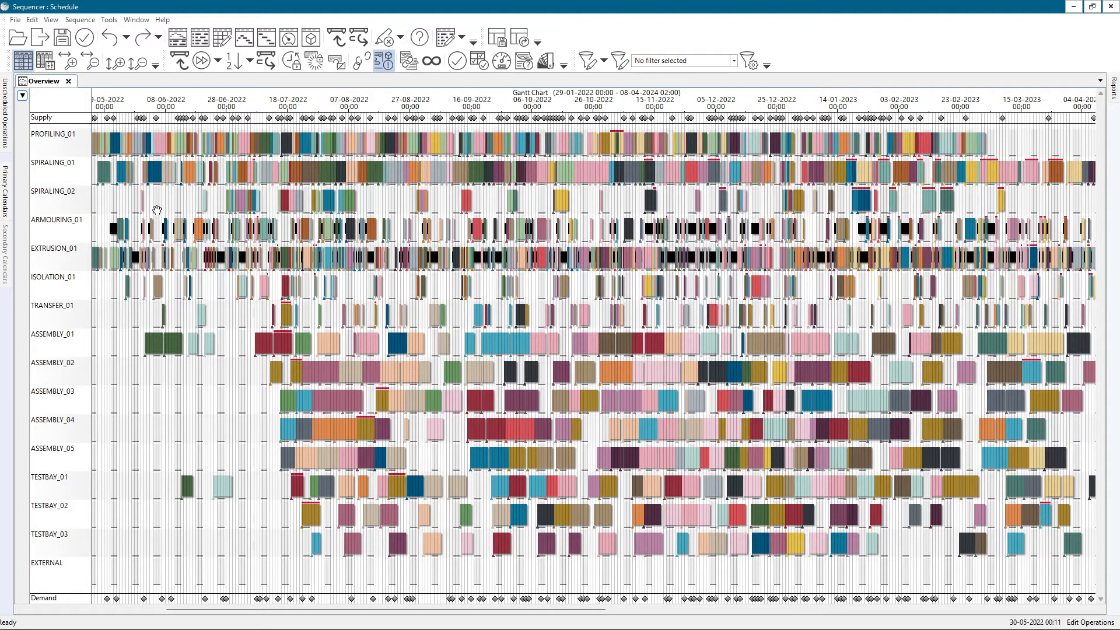
{"action": "scroll", "coordinate": [321, 235], "scroll_direction": "down", "scroll_amount": 2}
{"action": "scroll", "coordinate": [344, 243], "scroll_direction": "up", "scroll_amount": 2}
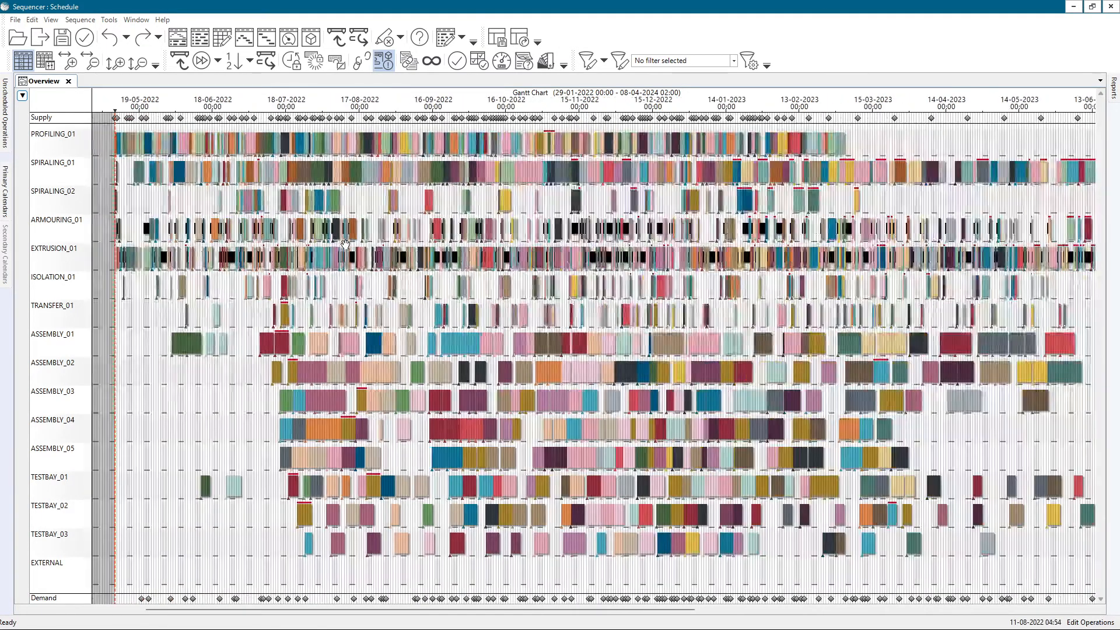
{"action": "left_click", "coordinate": [401, 39]}
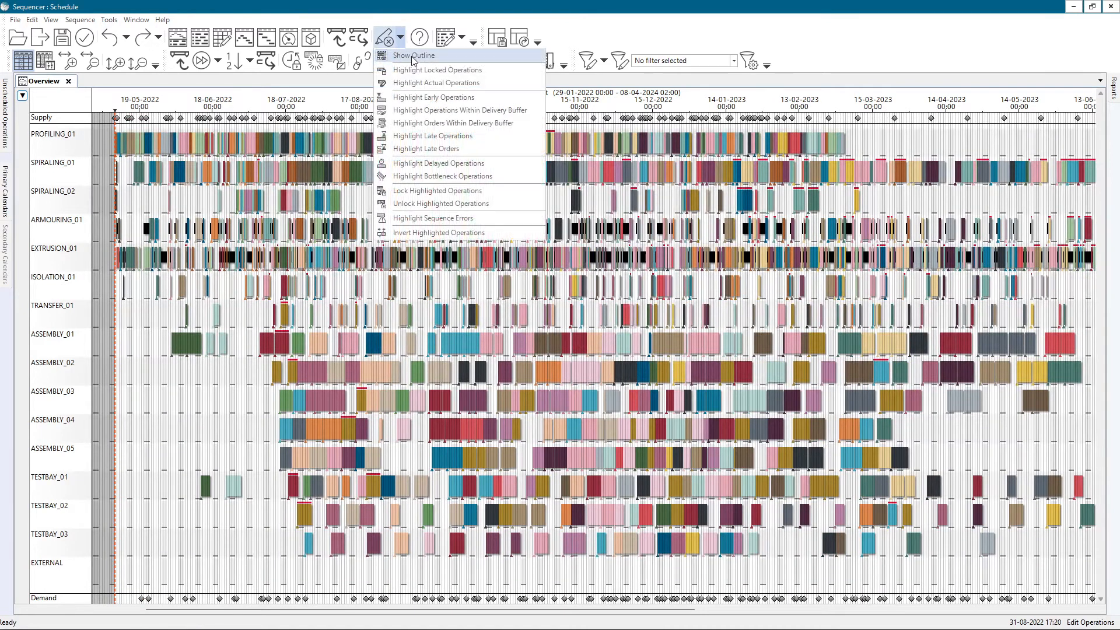
{"action": "left_click", "coordinate": [428, 204]}
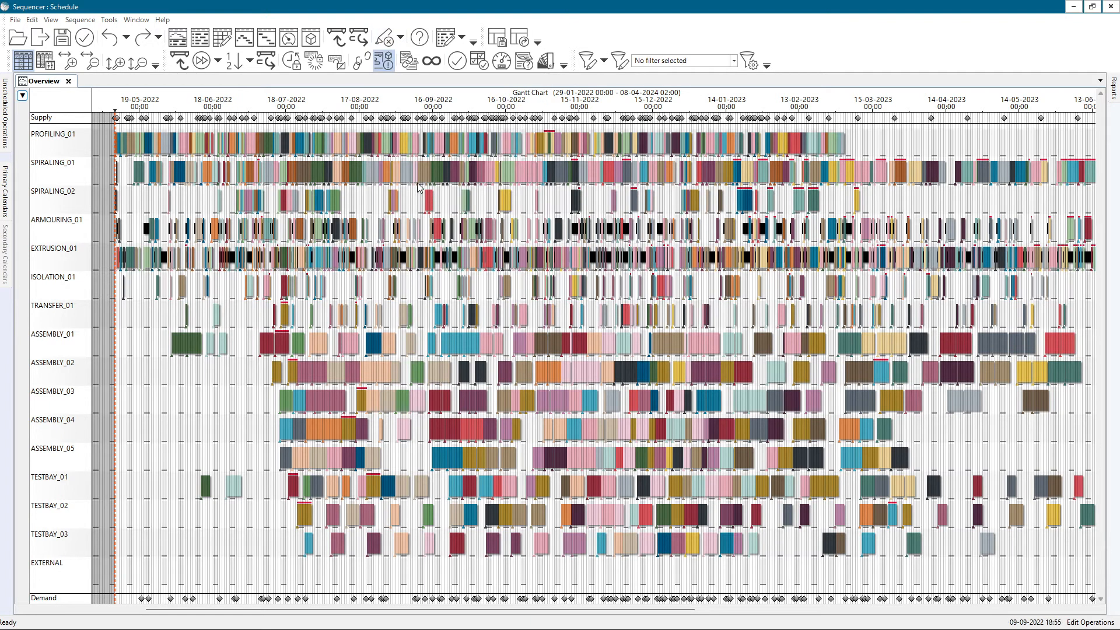
{"action": "double_click", "coordinate": [467, 343]}
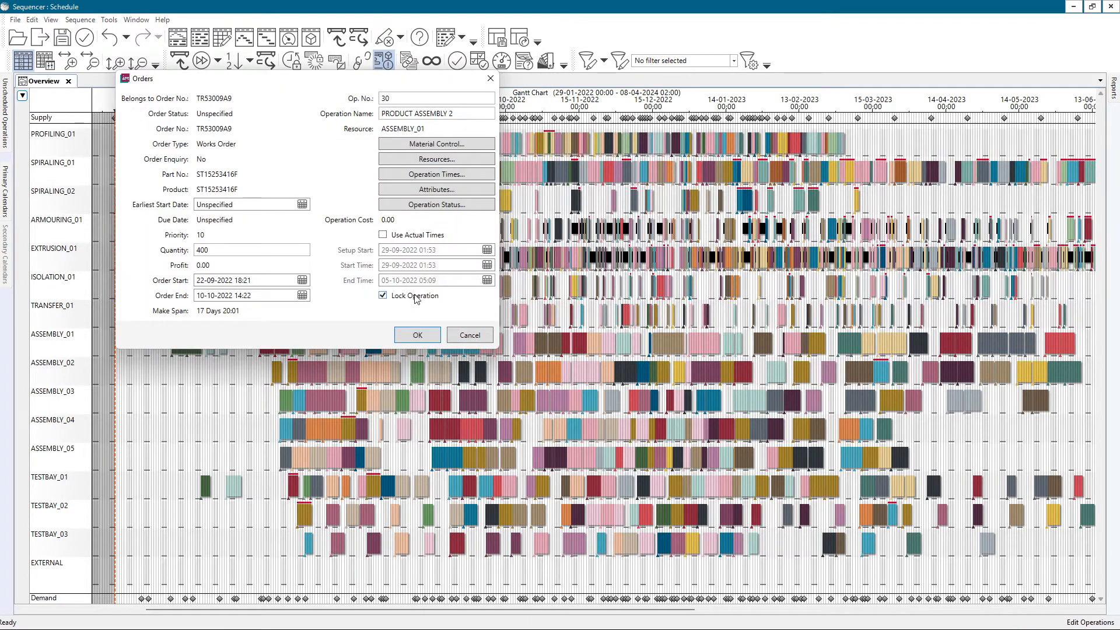
{"action": "left_click", "coordinate": [470, 336]}
Unlock all SPIRALING_01 operations and check the lock setting in the details of one of them
{"action": "right_click", "coordinate": [68, 166]}
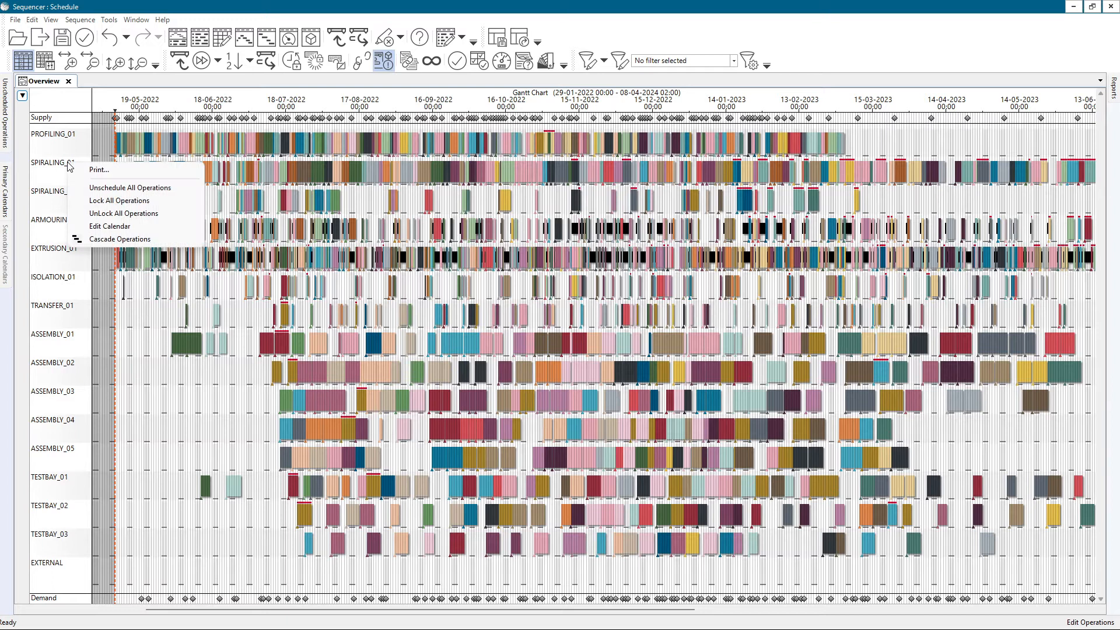
{"action": "left_click", "coordinate": [111, 215]}
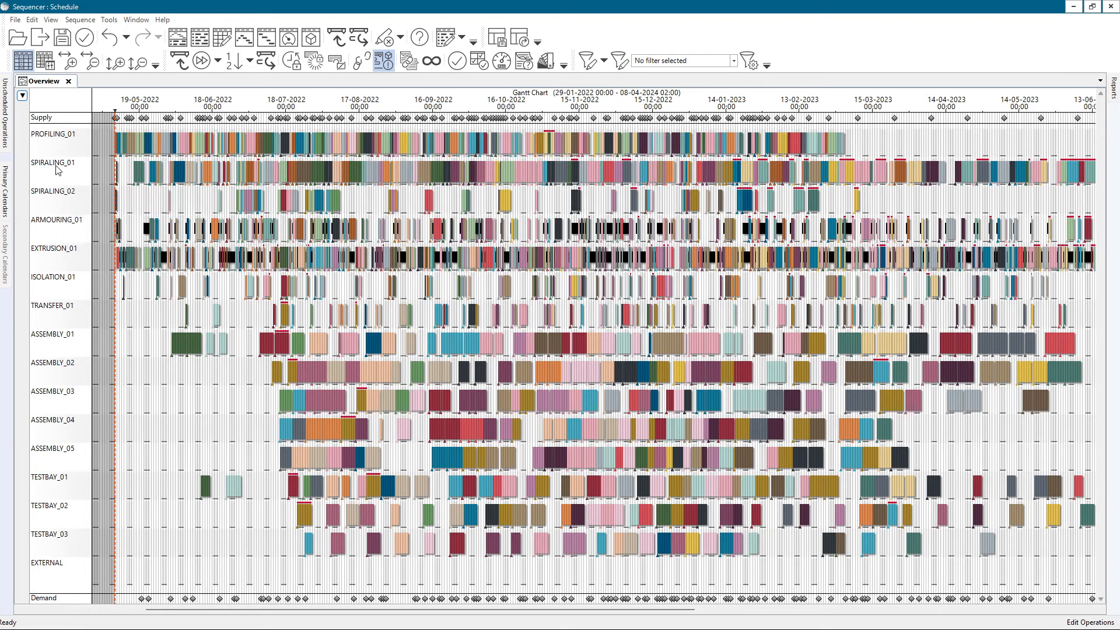
{"action": "double_click", "coordinate": [338, 170]}
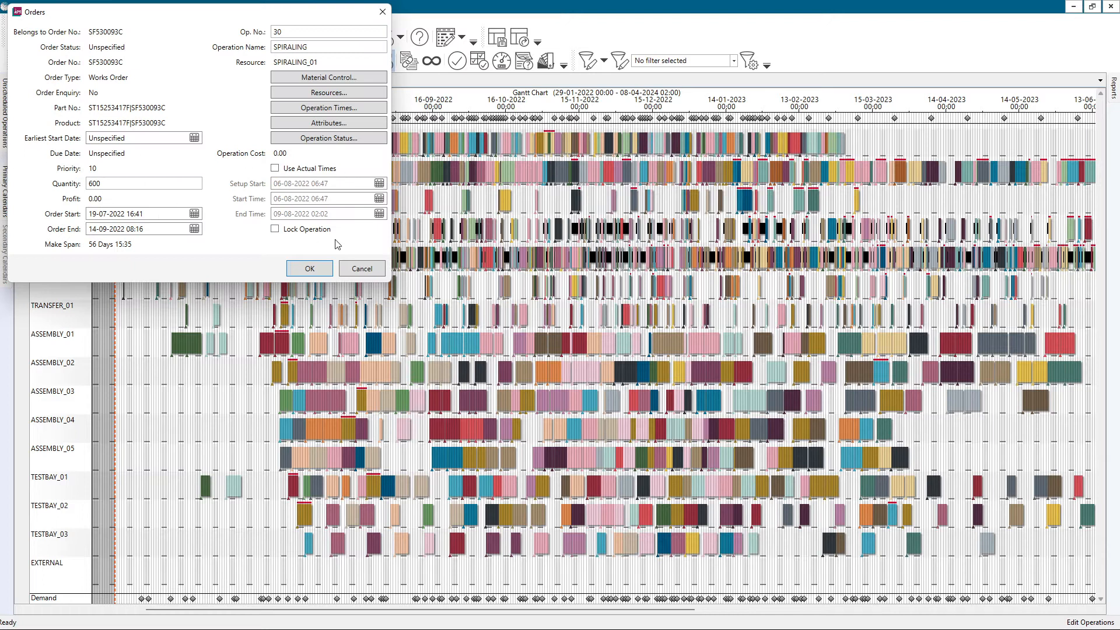
{"action": "left_click", "coordinate": [360, 269]}
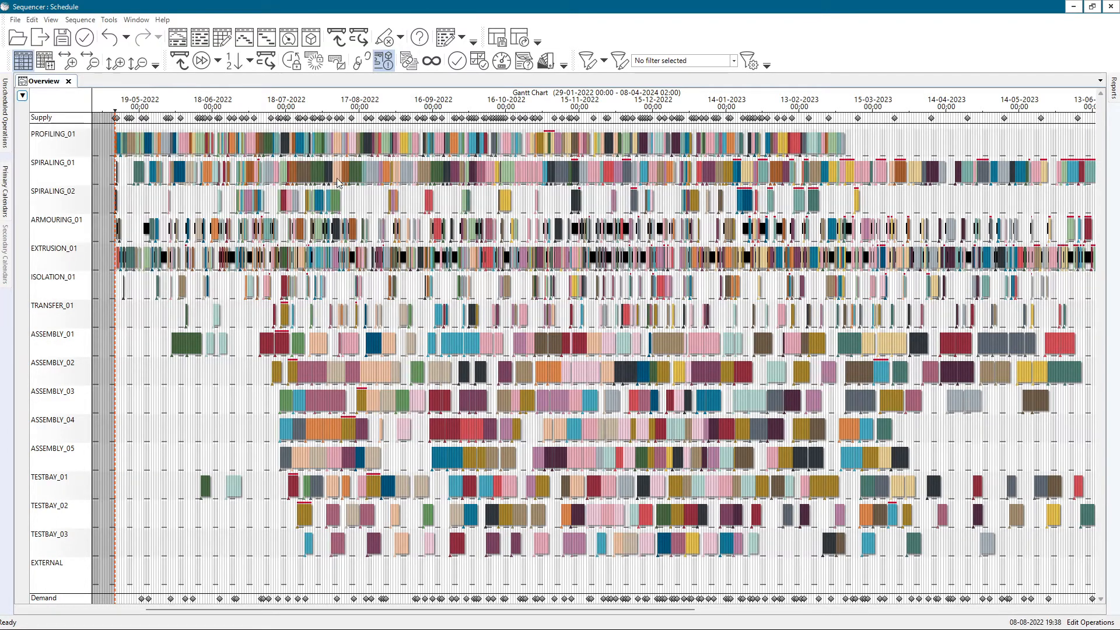
Move an early-August SPIRALING_01 operation later in its row and repair the schedule, allowing earlier scheduling and sequence change
{"action": "left_click_drag", "start_coordinate": [328, 173], "coordinate": [372, 177]}
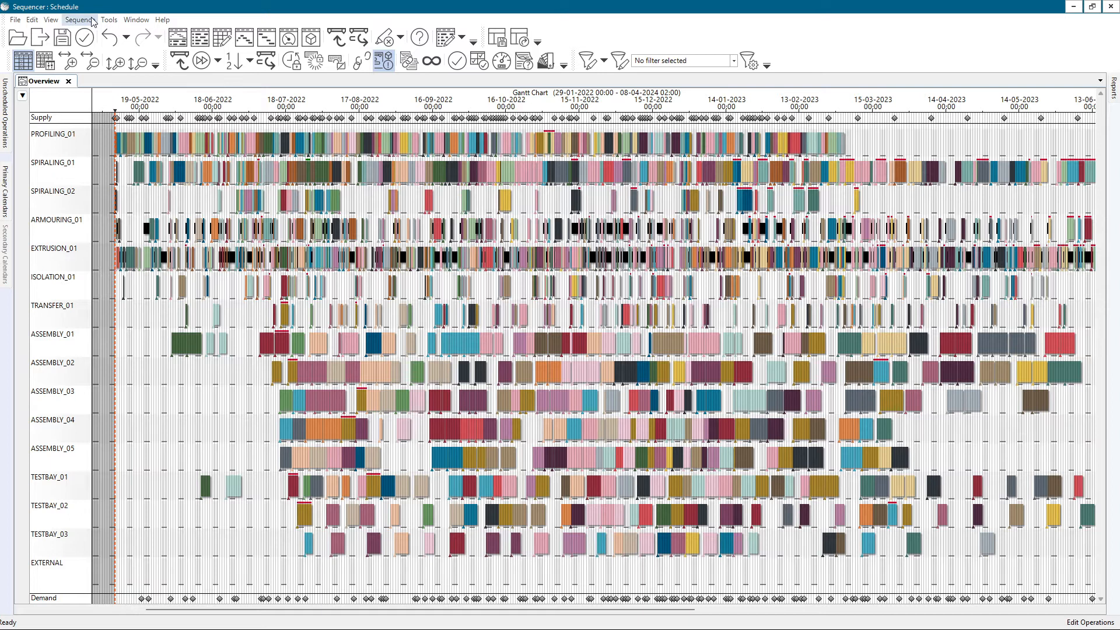
{"action": "left_click", "coordinate": [109, 20]}
{"action": "left_click", "coordinate": [147, 86]}
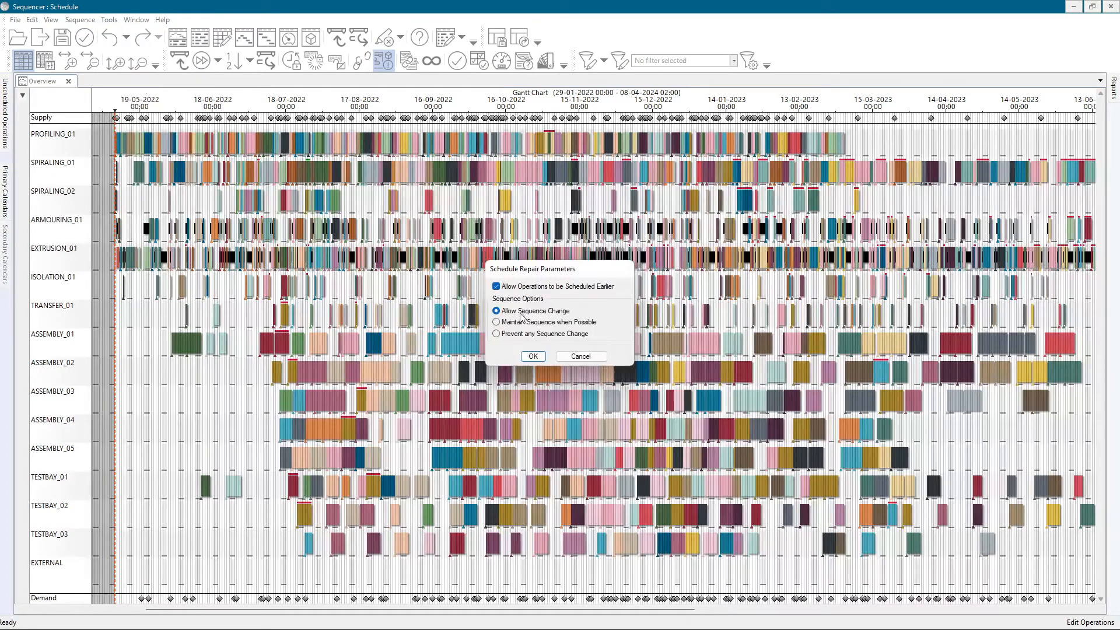
{"action": "left_click", "coordinate": [532, 357]}
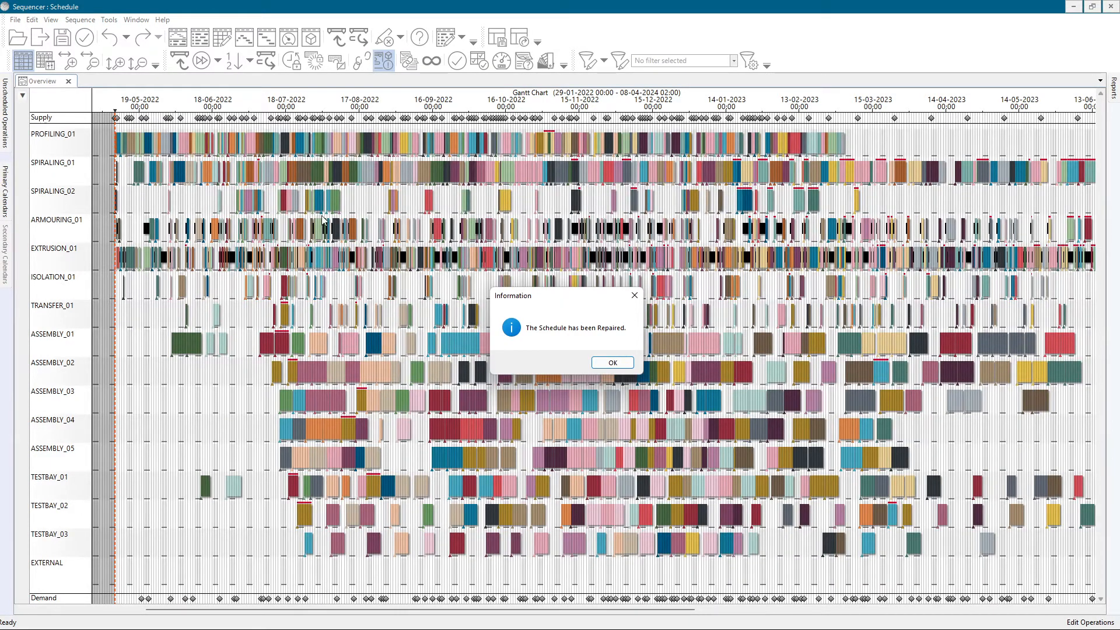
{"action": "left_click", "coordinate": [618, 364]}
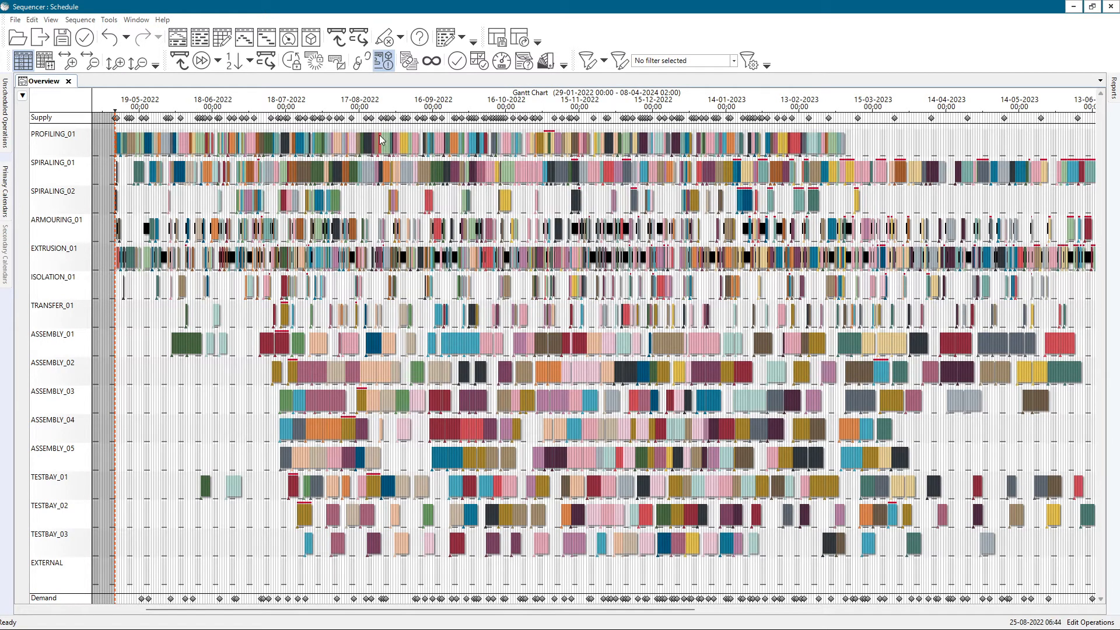
Unschedule all SPIRALING_01 operations and try to unschedule all operations of the locked PROFILING_01 resource
{"action": "right_click", "coordinate": [65, 163]}
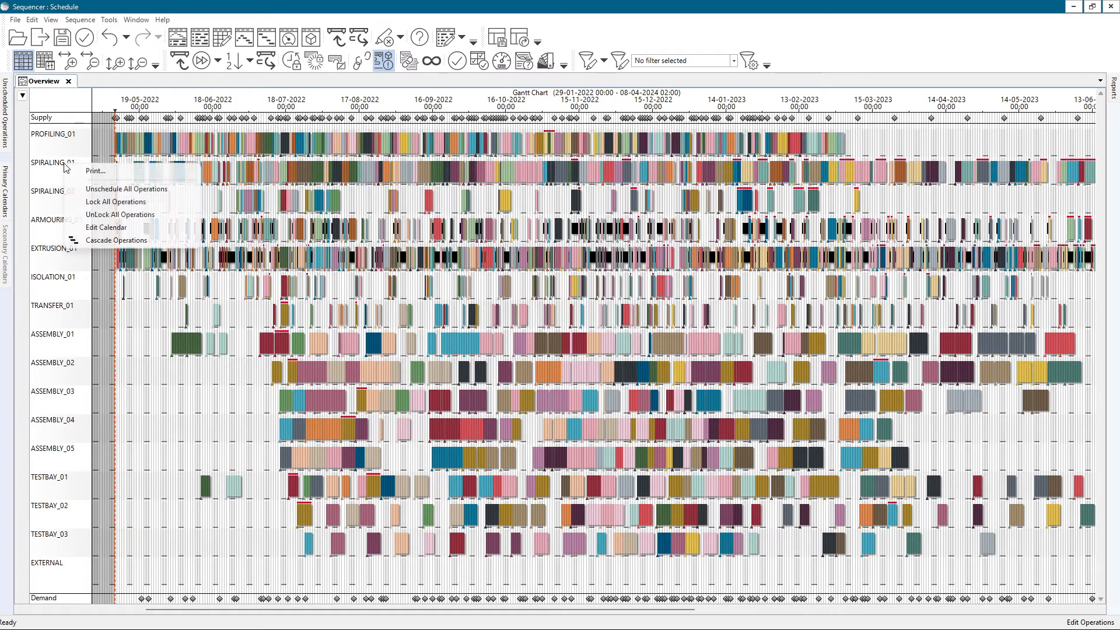
{"action": "left_click", "coordinate": [89, 190]}
{"action": "right_click", "coordinate": [59, 138]}
{"action": "left_click", "coordinate": [78, 161]}
{"action": "right_click", "coordinate": [71, 134]}
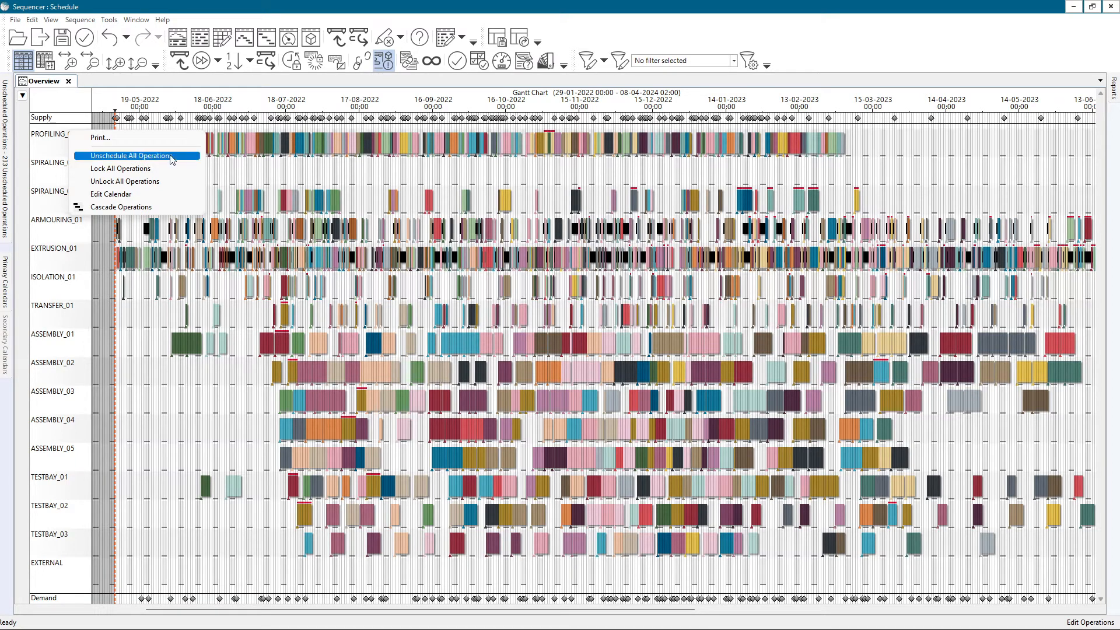
{"action": "left_click", "coordinate": [148, 157]}
{"action": "right_click", "coordinate": [61, 132]}
{"action": "left_click", "coordinate": [72, 158]}
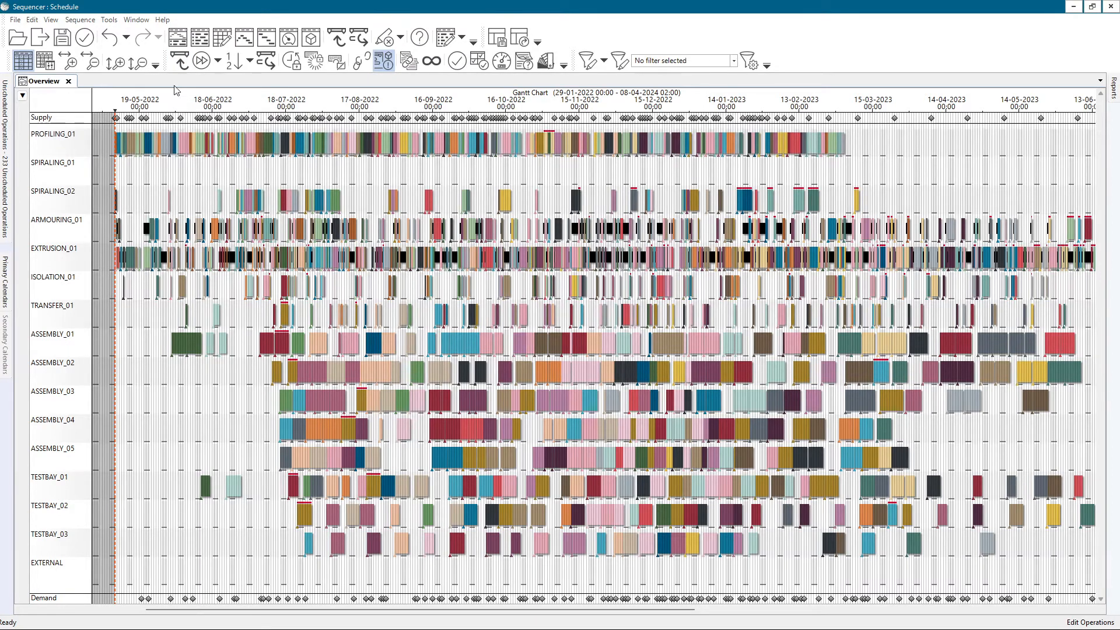
Unlock all PROFILING_01 operations and unschedule them
{"action": "right_click", "coordinate": [69, 136]}
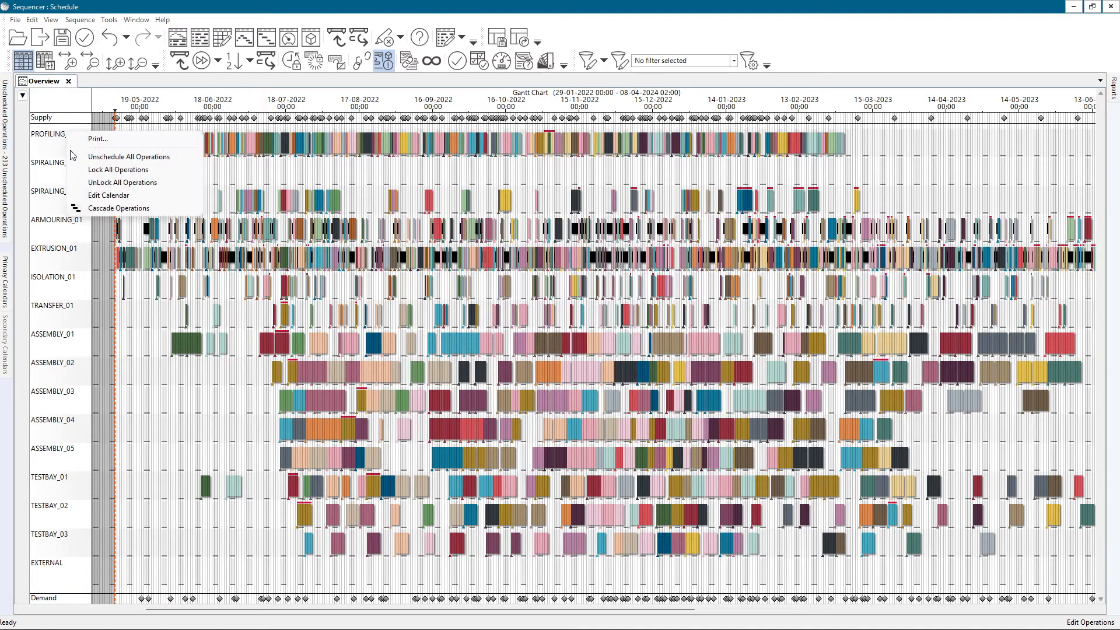
{"action": "left_click", "coordinate": [93, 183]}
{"action": "left_click", "coordinate": [181, 60]}
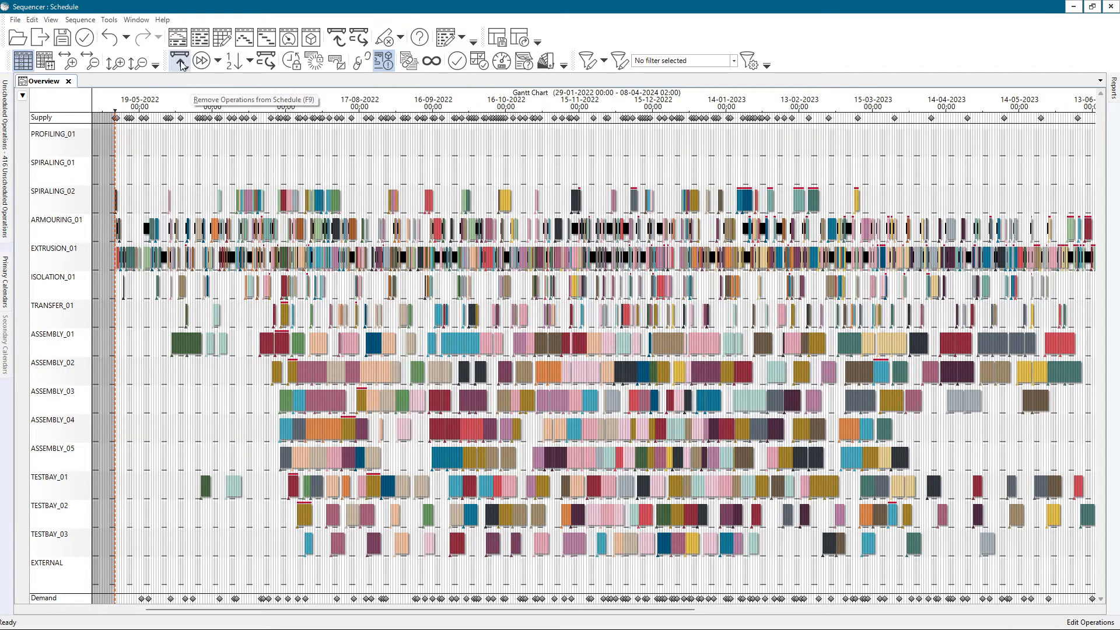
Unlock the highlighted operations and sequence the unscheduled operations forward
{"action": "left_click", "coordinate": [400, 38]}
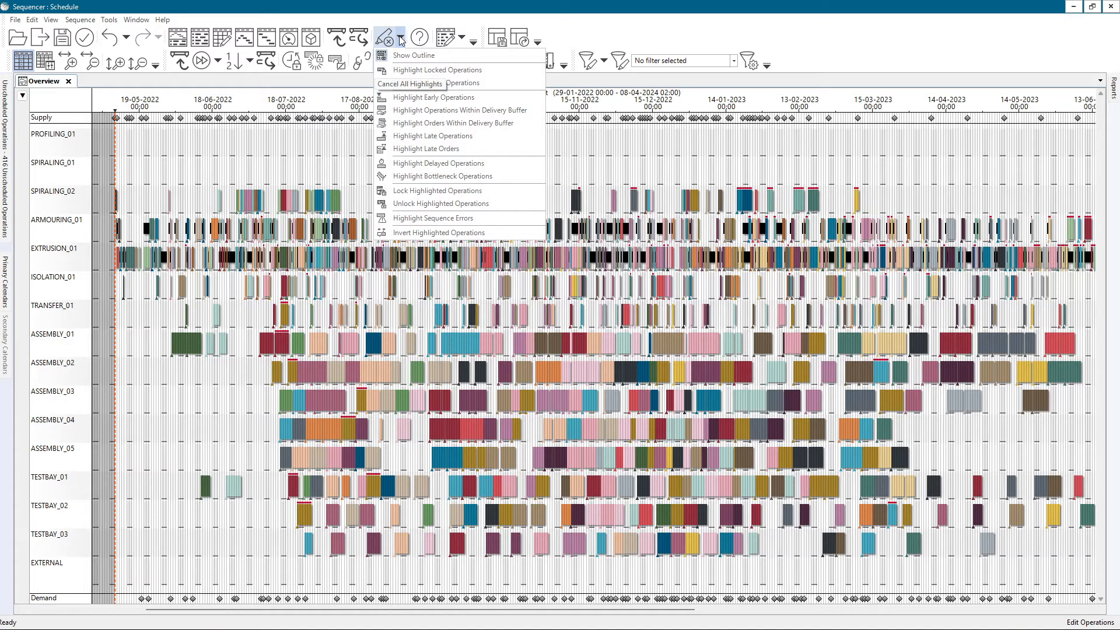
{"action": "left_click", "coordinate": [450, 204]}
{"action": "left_click", "coordinate": [181, 60]}
{"action": "left_click", "coordinate": [71, 20]}
{"action": "mouse_move", "coordinate": [148, 34]}
{"action": "left_click", "coordinate": [292, 59]}
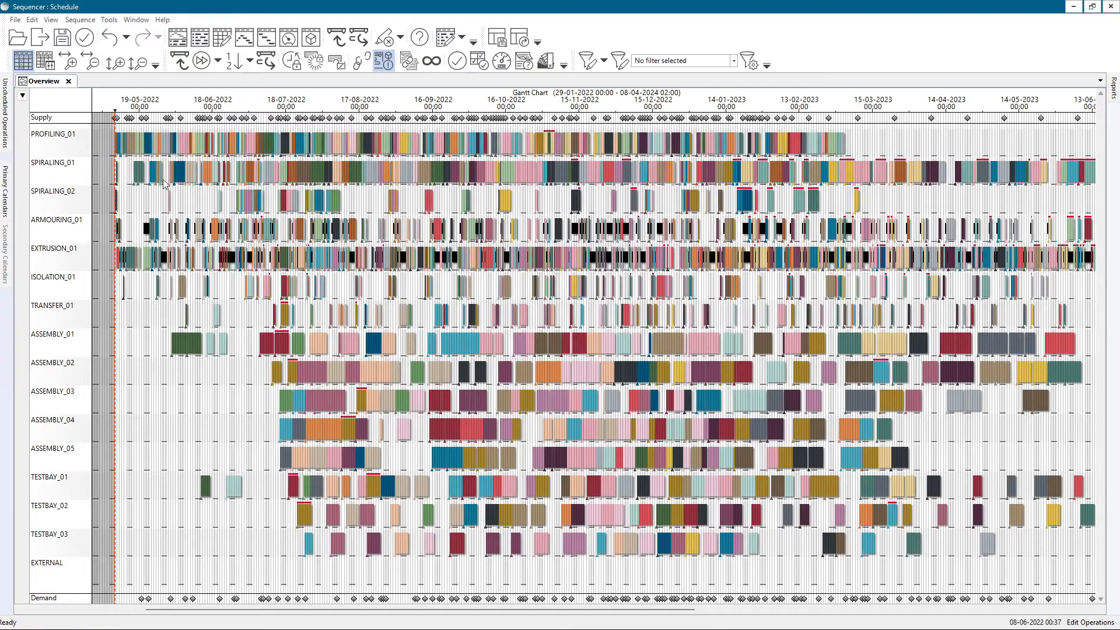
Unschedule all PROFILING_01 operations again and sequence them backward
{"action": "scroll", "coordinate": [248, 166], "scroll_direction": "down", "scroll_amount": 3}
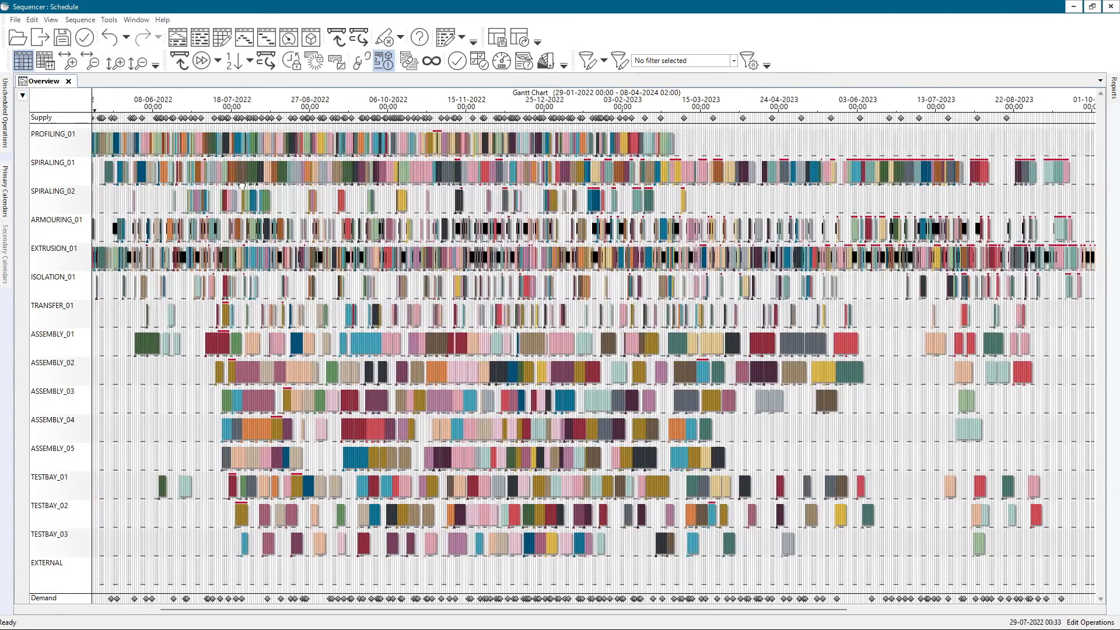
{"action": "left_click_drag", "start_coordinate": [241, 186], "coordinate": [263, 186]}
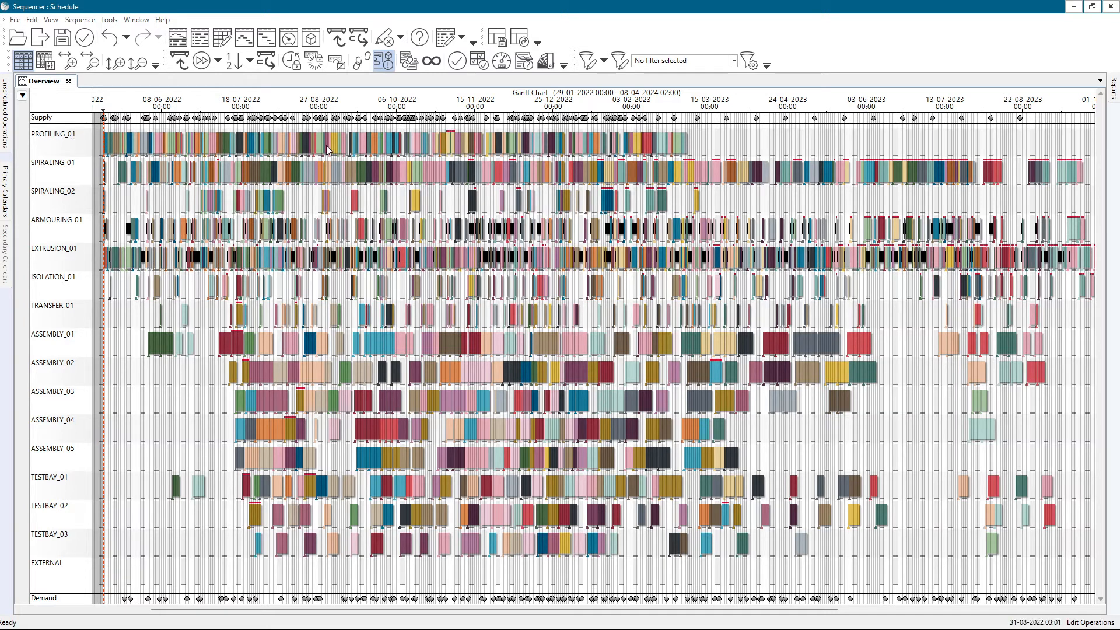
{"action": "right_click", "coordinate": [57, 135]}
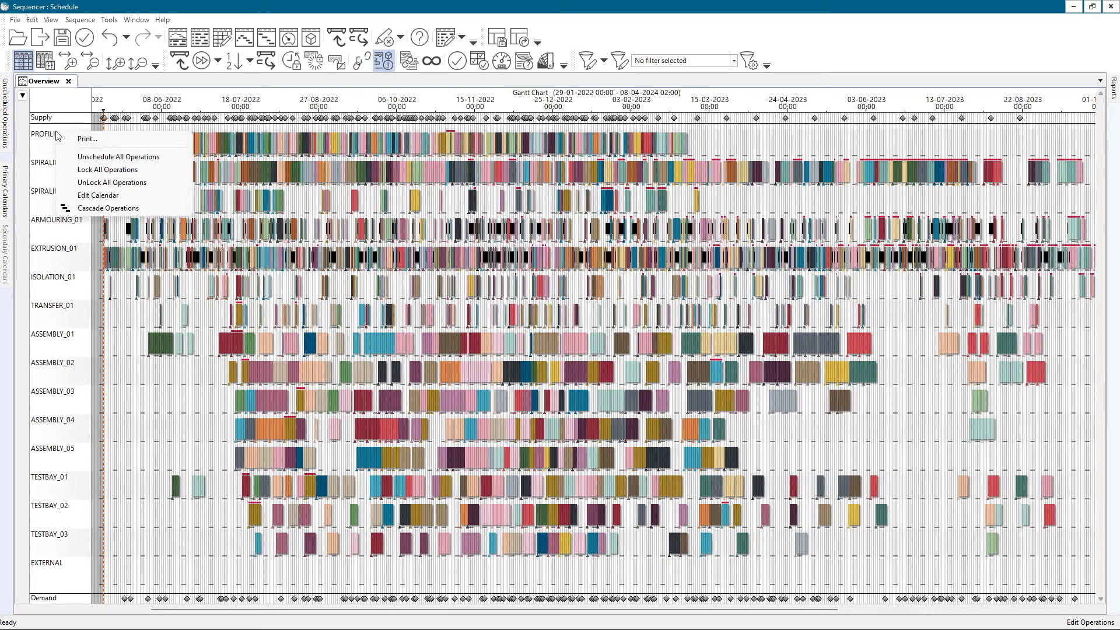
{"action": "left_click", "coordinate": [89, 156]}
{"action": "left_click", "coordinate": [80, 20]}
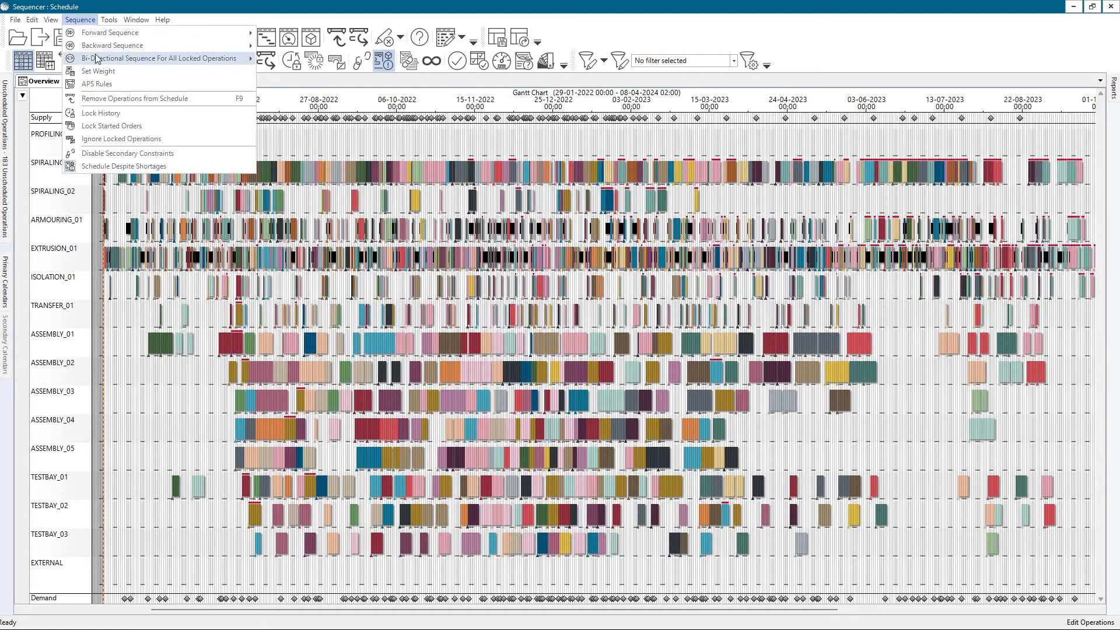
{"action": "mouse_move", "coordinate": [192, 45]}
{"action": "left_click", "coordinate": [320, 61]}
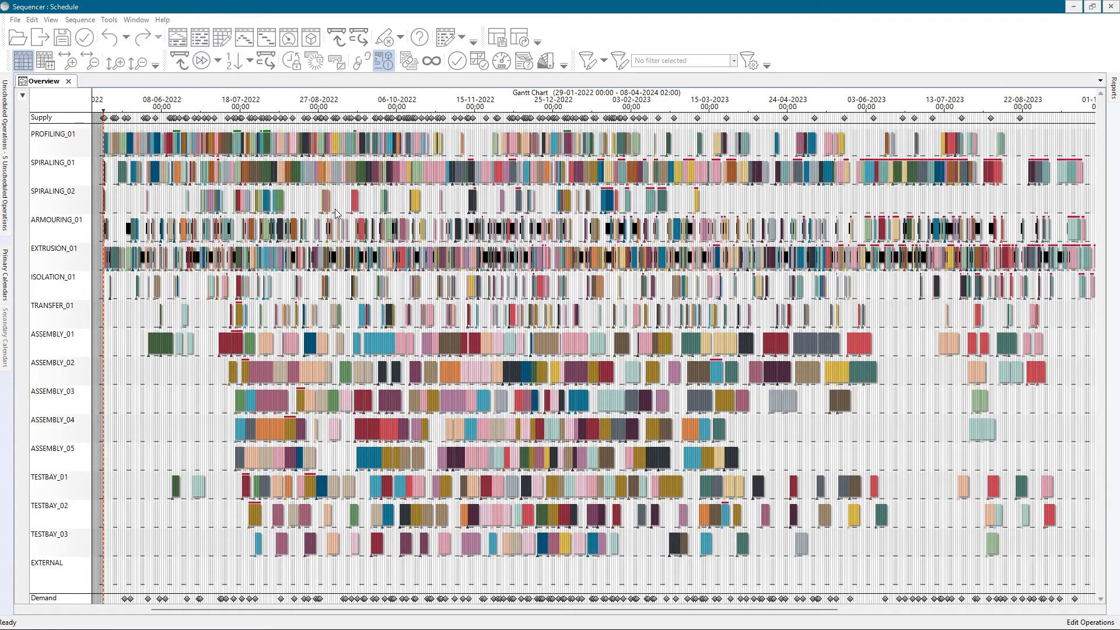
Select a PROFILING_01 operation in mid-July 2023 to inspect its linked operations, and clear the highlight
{"action": "left_click", "coordinate": [953, 146]}
{"action": "key", "text": "alt"}
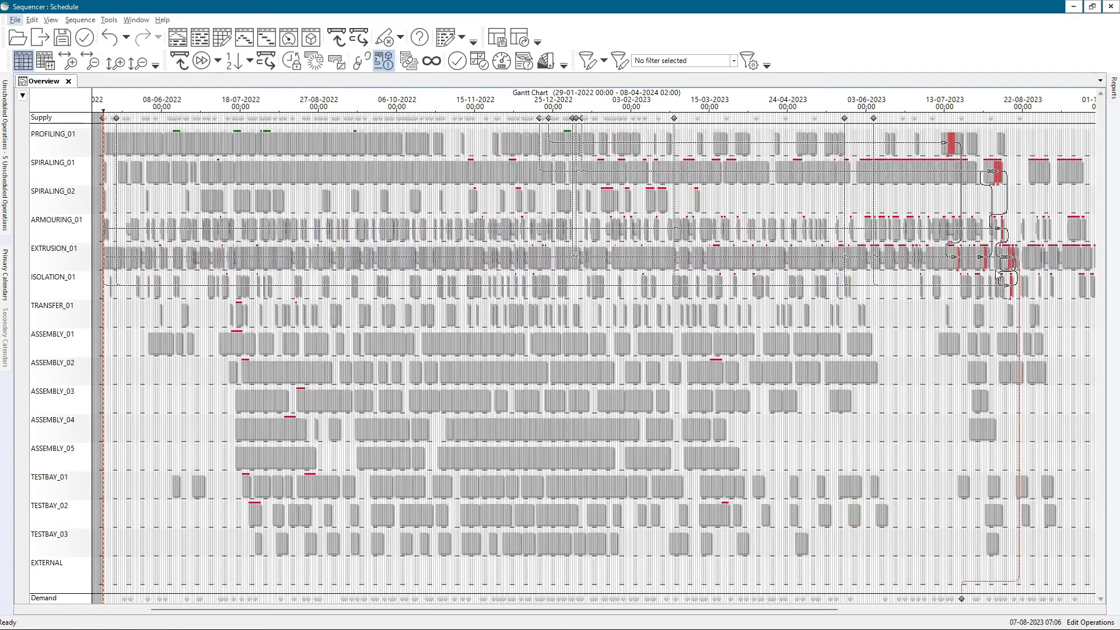
{"action": "left_click", "coordinate": [993, 313]}
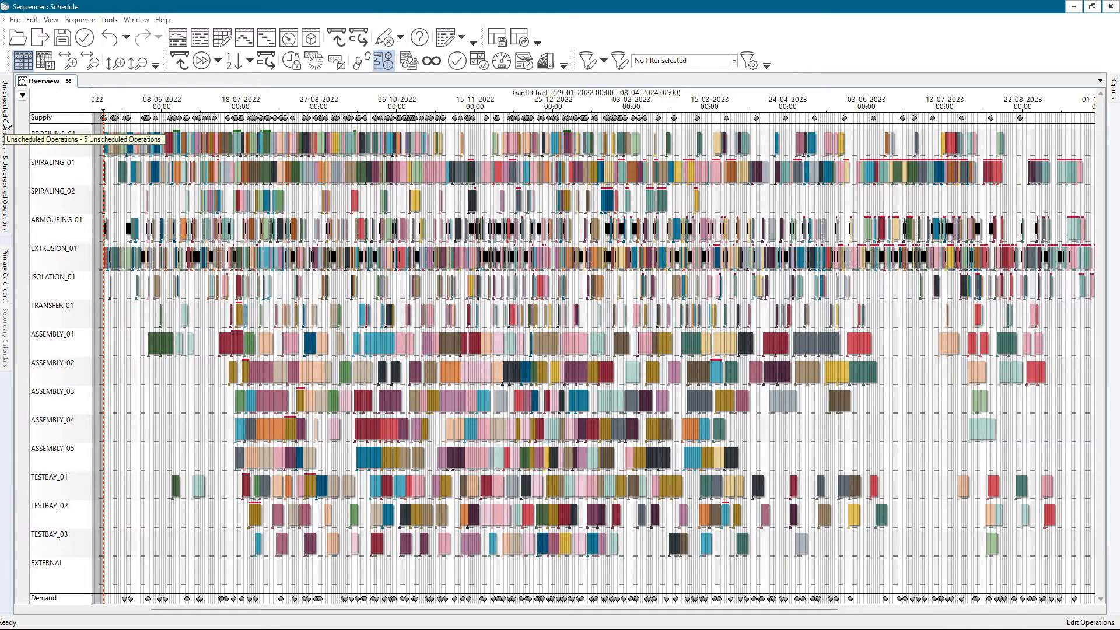
Check the unscheduled operations and move the schedule's start line back to about mid-March 2022
{"action": "left_click", "coordinate": [4, 171]}
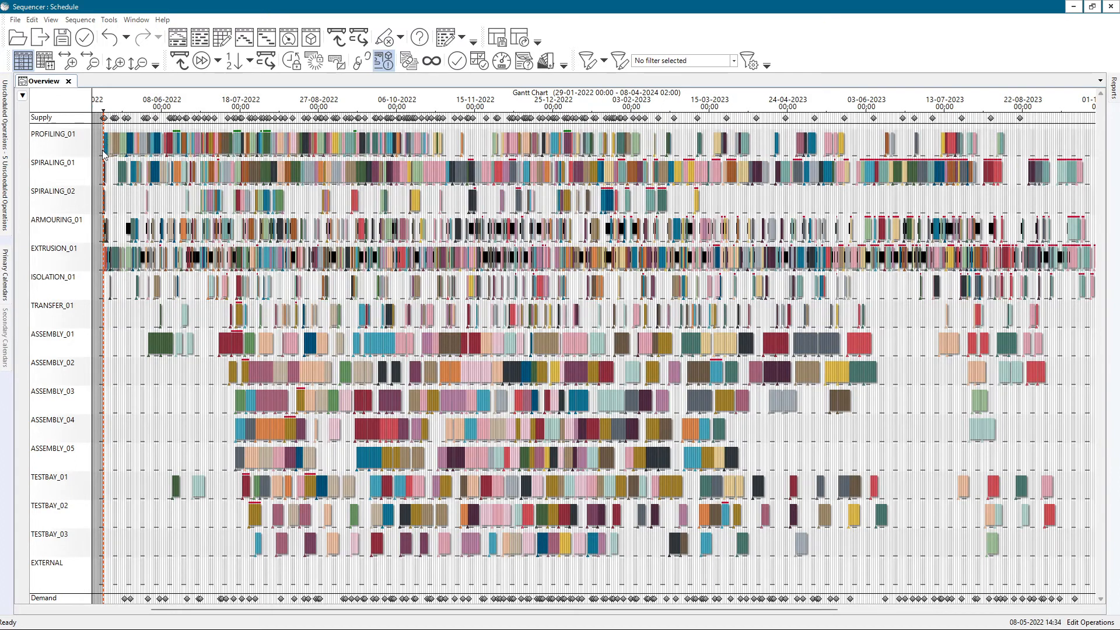
{"action": "scroll", "coordinate": [101, 138], "scroll_direction": "up", "scroll_amount": 2}
{"action": "left_click_drag", "start_coordinate": [110, 128], "coordinate": [323, 128]}
{"action": "scroll", "coordinate": [323, 128], "scroll_direction": "down", "scroll_amount": 1}
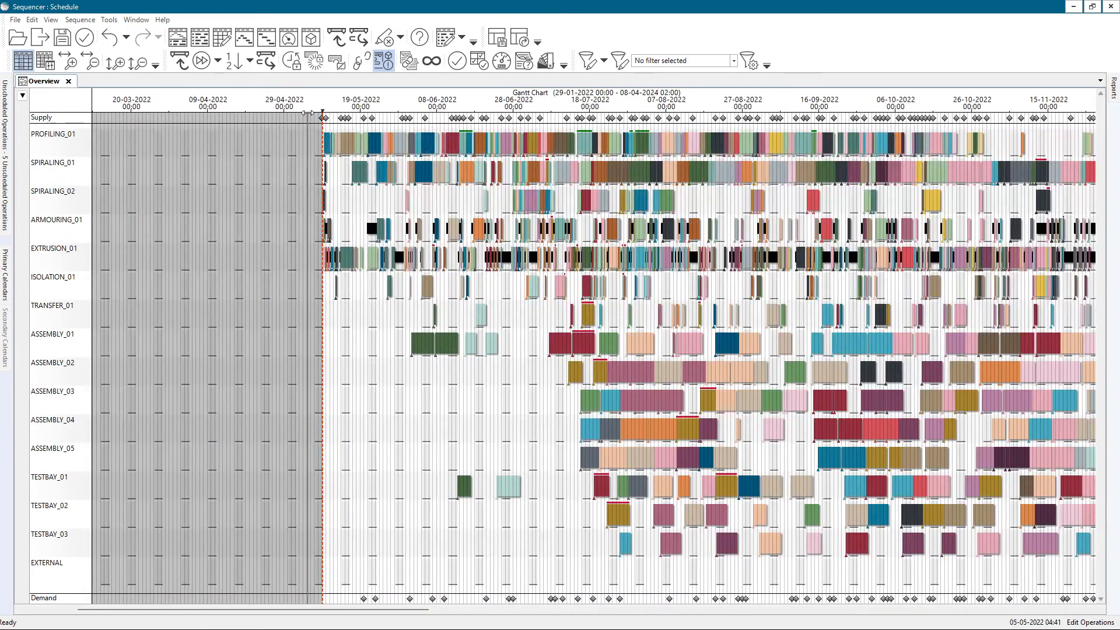
{"action": "left_click_drag", "start_coordinate": [151, 119], "coordinate": [119, 119]}
Sequence the remaining unscheduled operations with Backward By Reverse Priority
{"action": "left_click", "coordinate": [90, 21]}
{"action": "mouse_move", "coordinate": [152, 46]}
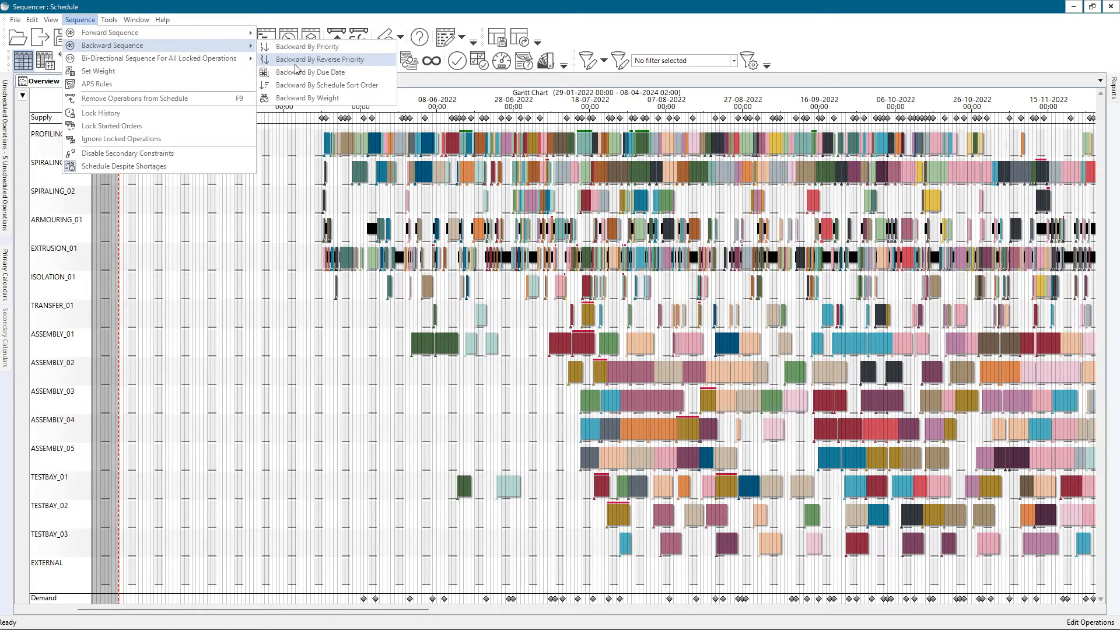
{"action": "left_click", "coordinate": [294, 61]}
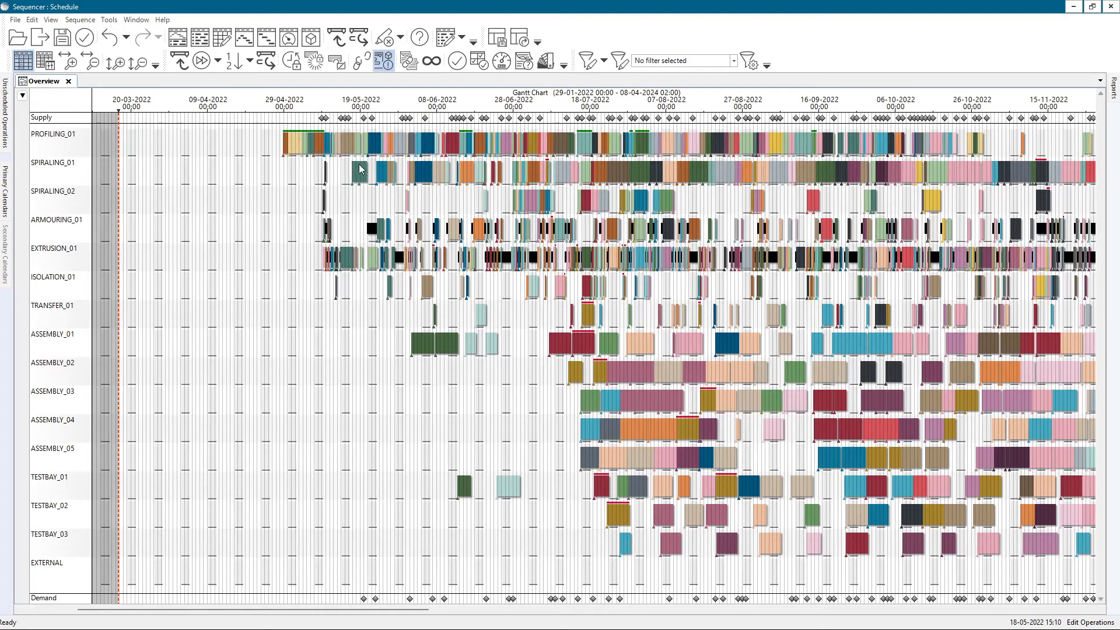
Repair the schedule, allowing operations to be scheduled earlier and allowing sequence changes
{"action": "left_click", "coordinate": [90, 21]}
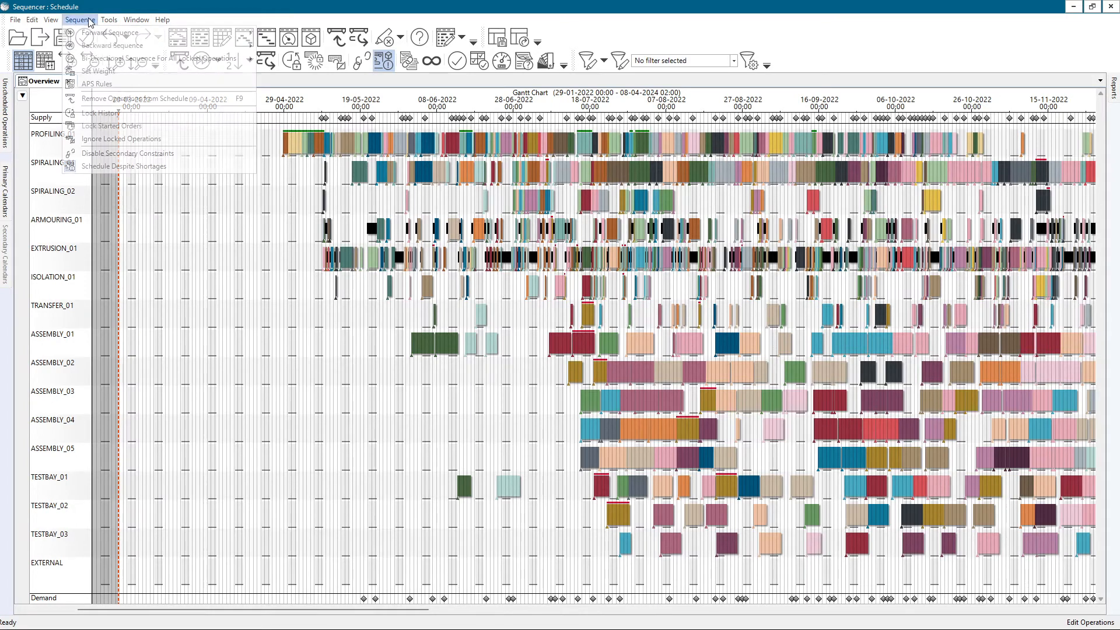
{"action": "left_click", "coordinate": [109, 20]}
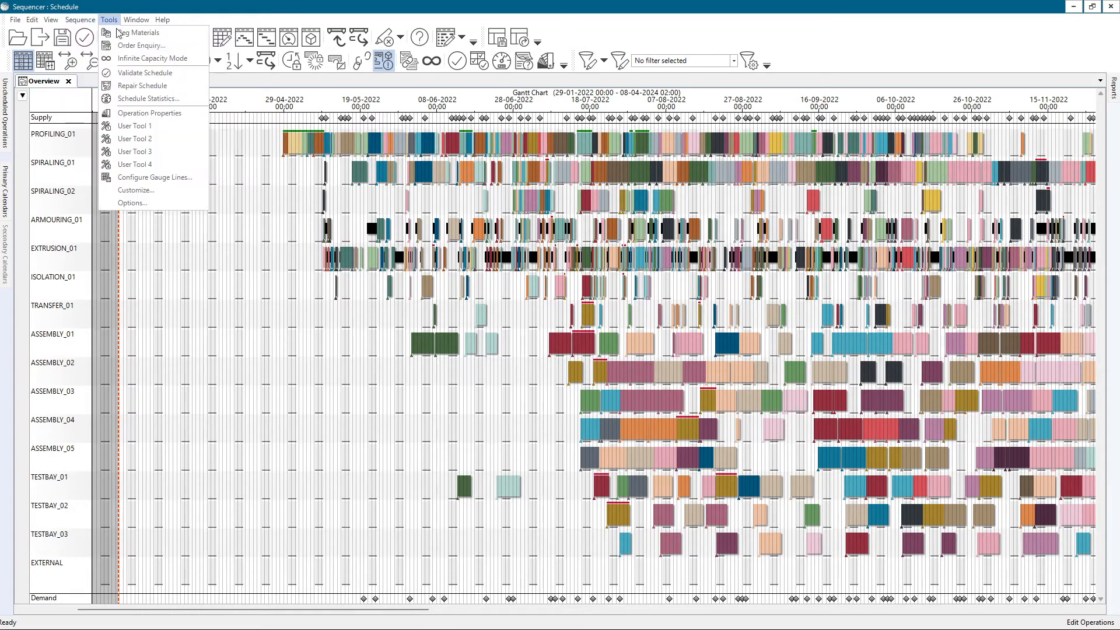
{"action": "left_click", "coordinate": [137, 87]}
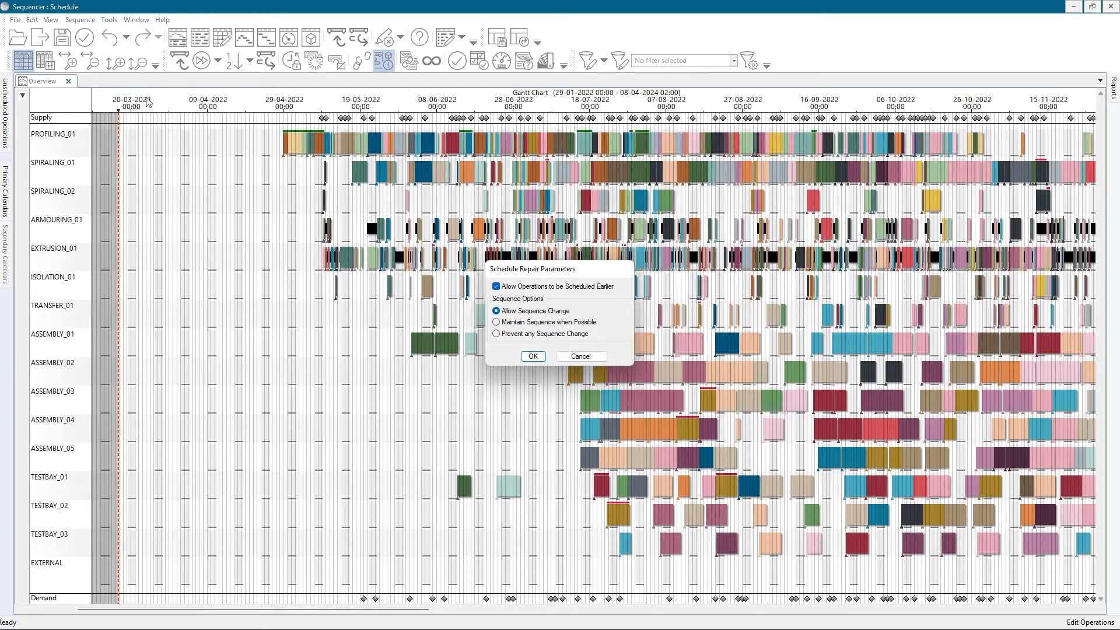
{"action": "left_click", "coordinate": [533, 357]}
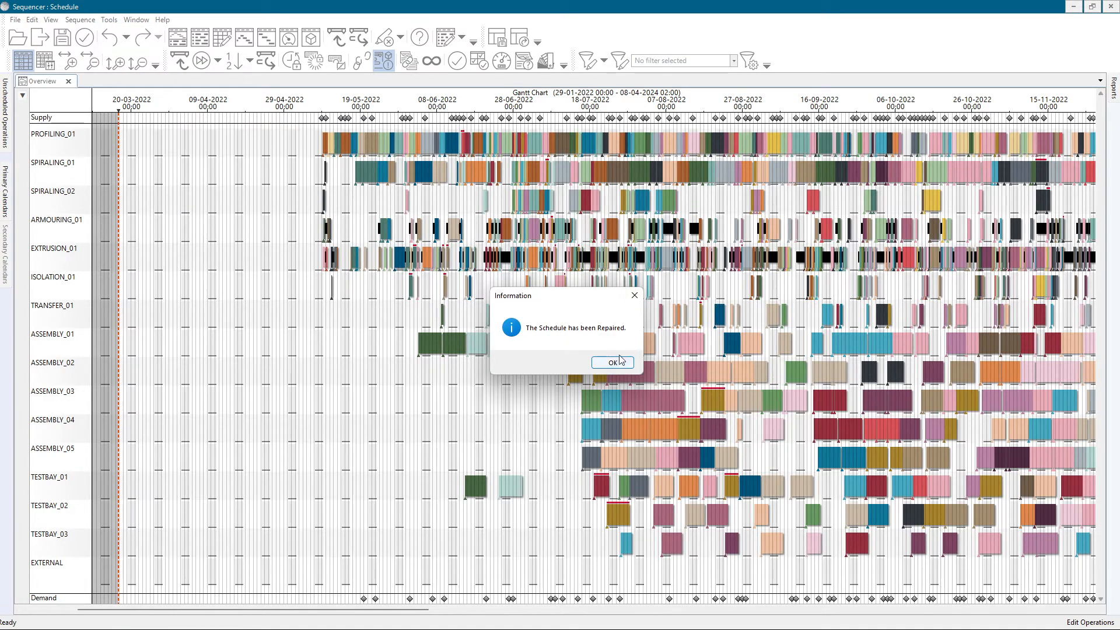
{"action": "left_click", "coordinate": [612, 363]}
Move the schedule's start line forward to about 6 May 2022 and check the actions available for the PROFILING_01 resource
{"action": "scroll", "coordinate": [624, 352], "scroll_direction": "down", "scroll_amount": 2}
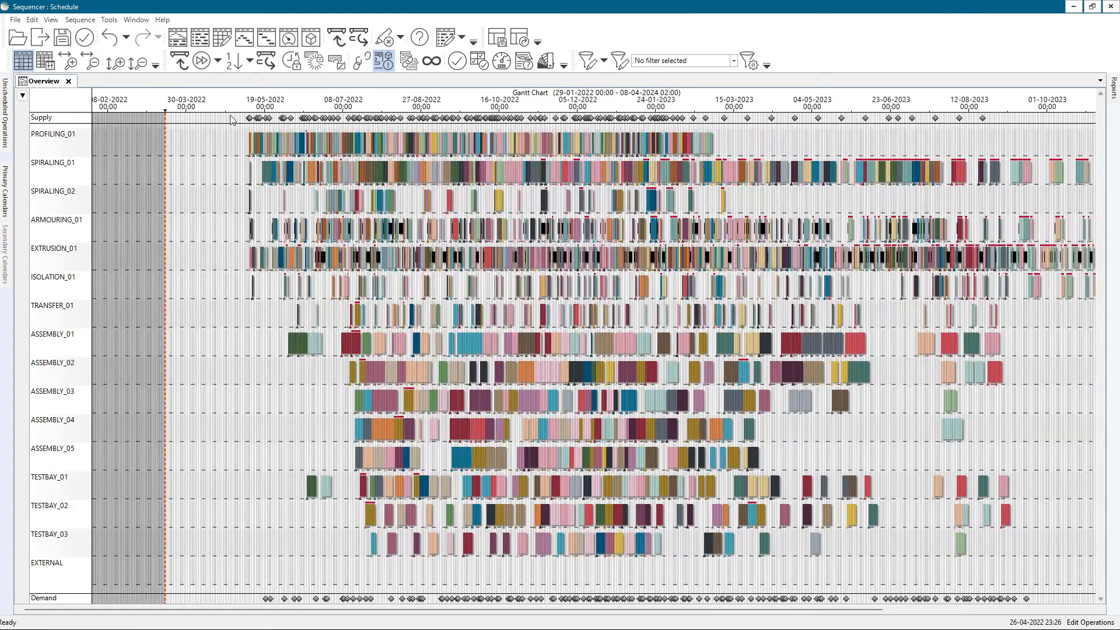
{"action": "left_click_drag", "start_coordinate": [165, 109], "coordinate": [244, 111]}
{"action": "right_click", "coordinate": [58, 137]}
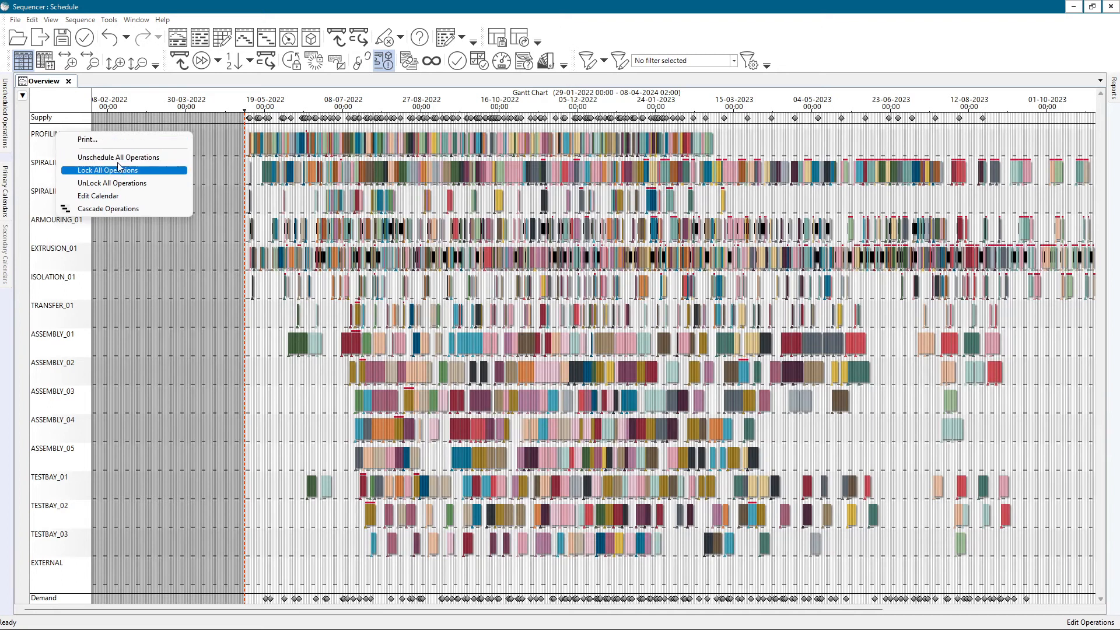
{"action": "key", "text": "Up"}
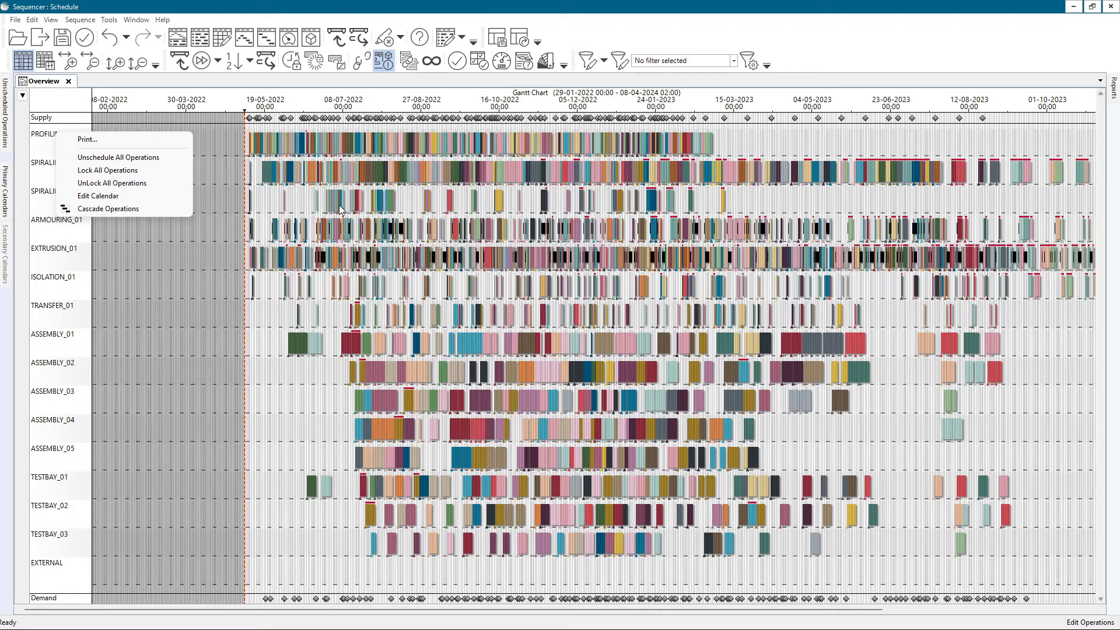
{"action": "left_click", "coordinate": [432, 201]}
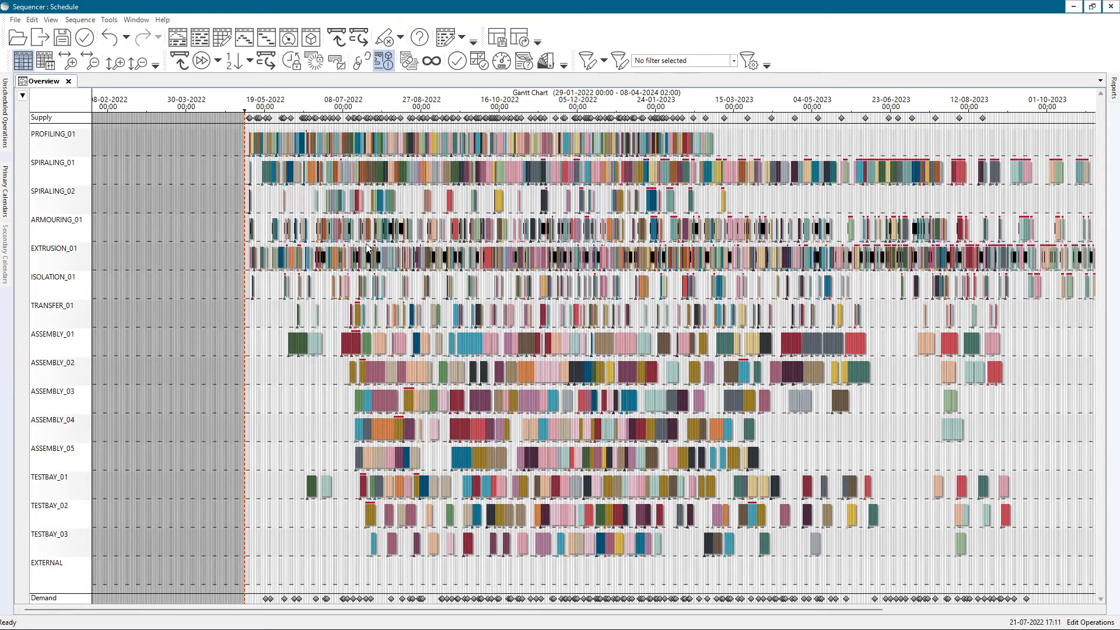
Review the supply orders and their available actions at the supply marker around 16 May 2022
{"action": "scroll", "coordinate": [265, 132], "scroll_direction": "up", "scroll_amount": 5}
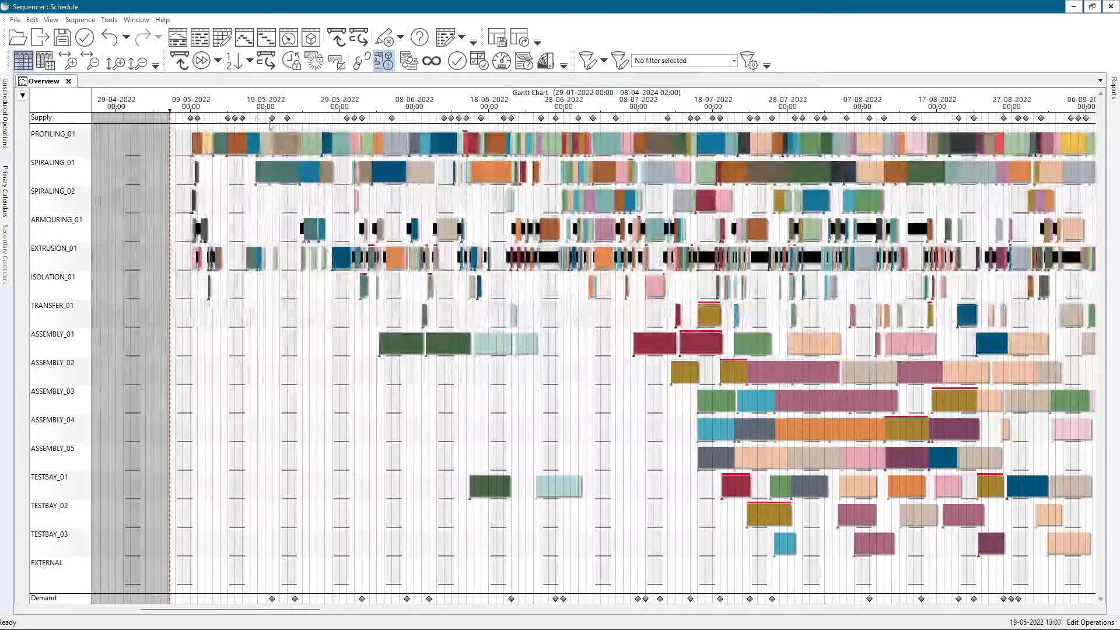
{"action": "mouse_move", "coordinate": [273, 120]}
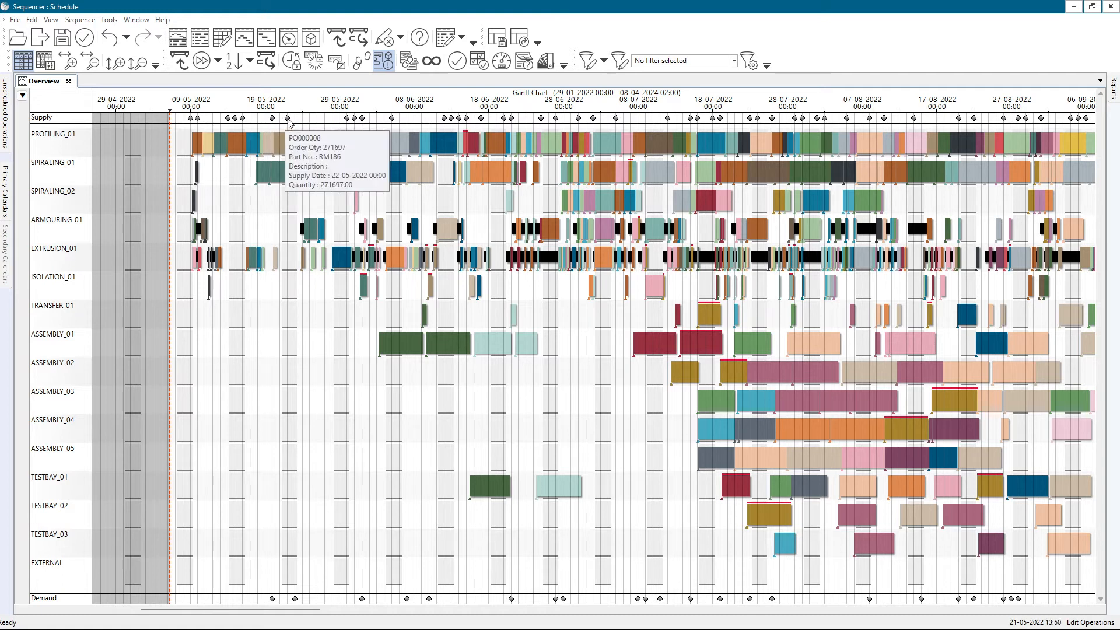
{"action": "right_click", "coordinate": [243, 120]}
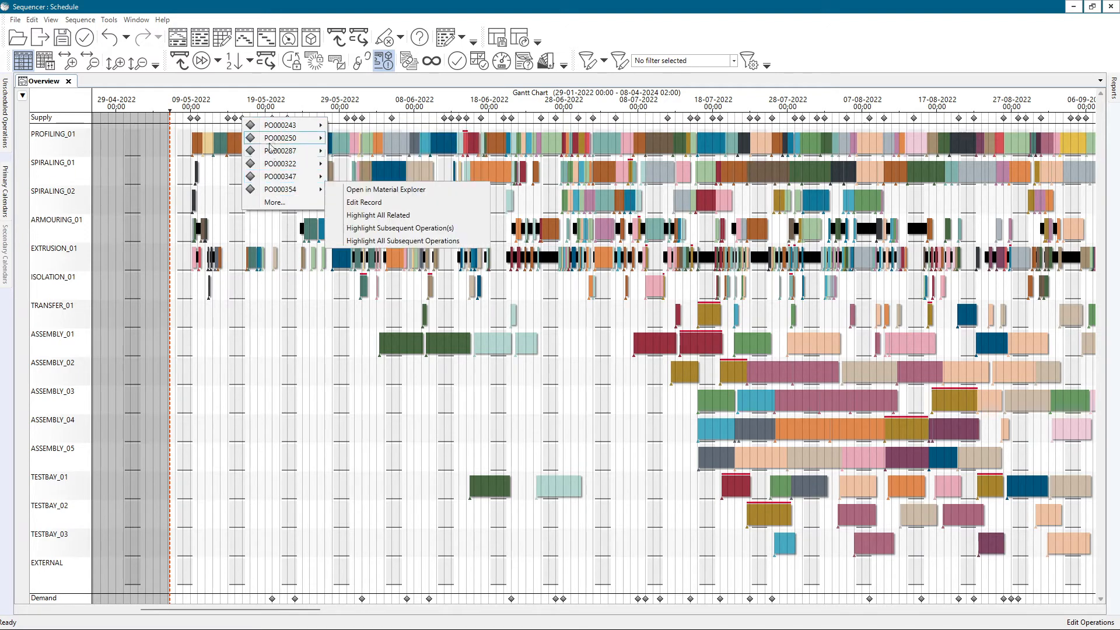
{"action": "mouse_move", "coordinate": [281, 191]}
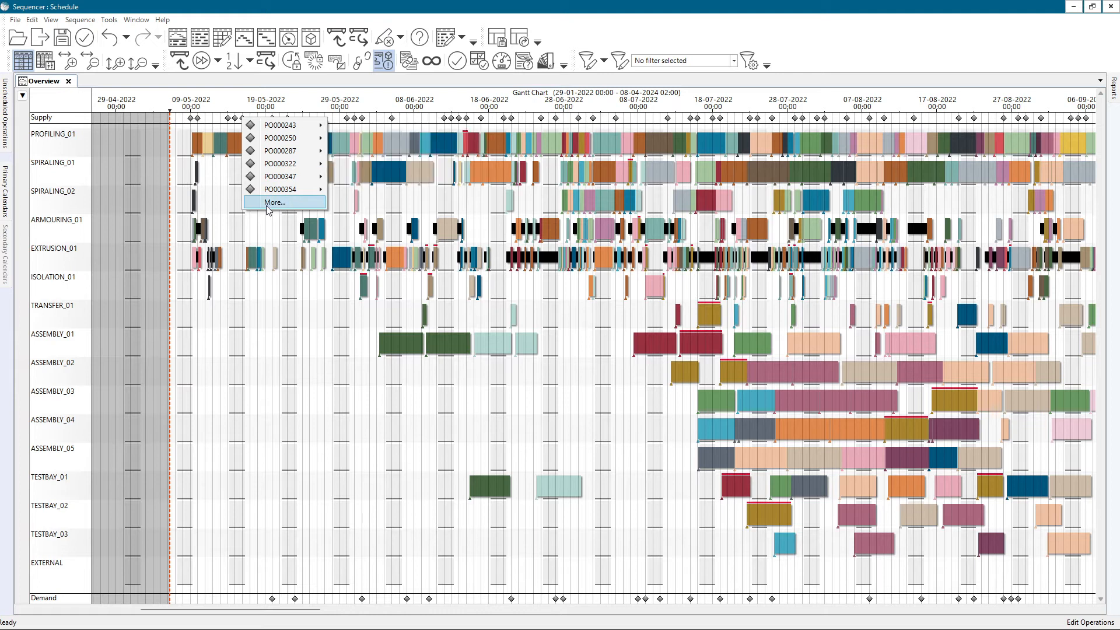
{"action": "left_click", "coordinate": [222, 141]}
Show the full supply orders list for the marker around 9 May 2022 and extend its end date to 09/05/2023
{"action": "mouse_move", "coordinate": [191, 116]}
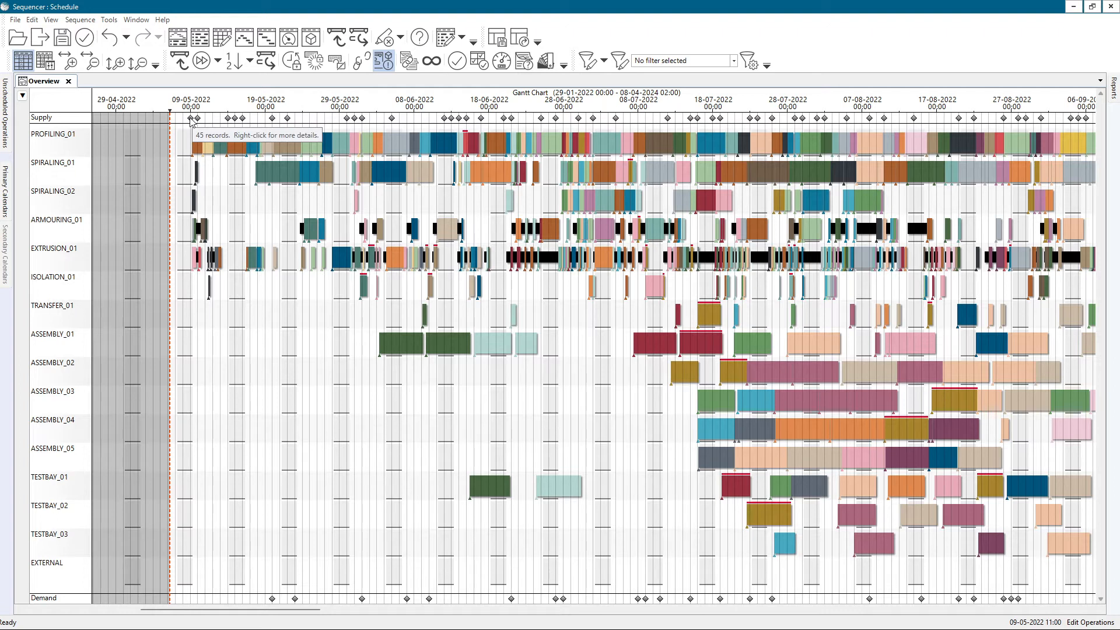
{"action": "right_click", "coordinate": [191, 120]}
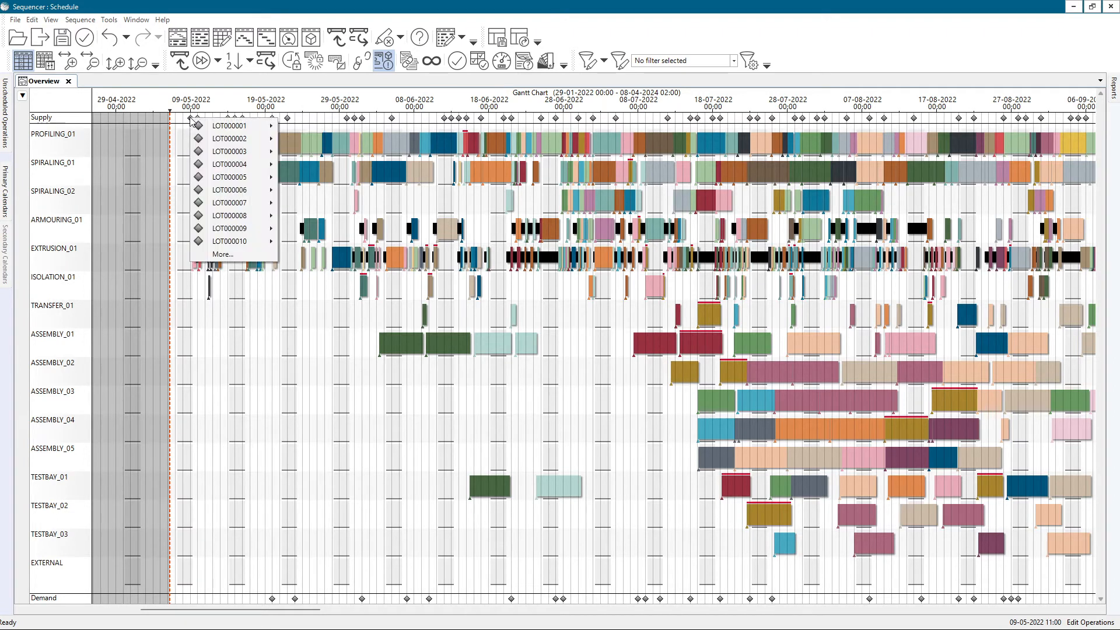
{"action": "left_click", "coordinate": [224, 255]}
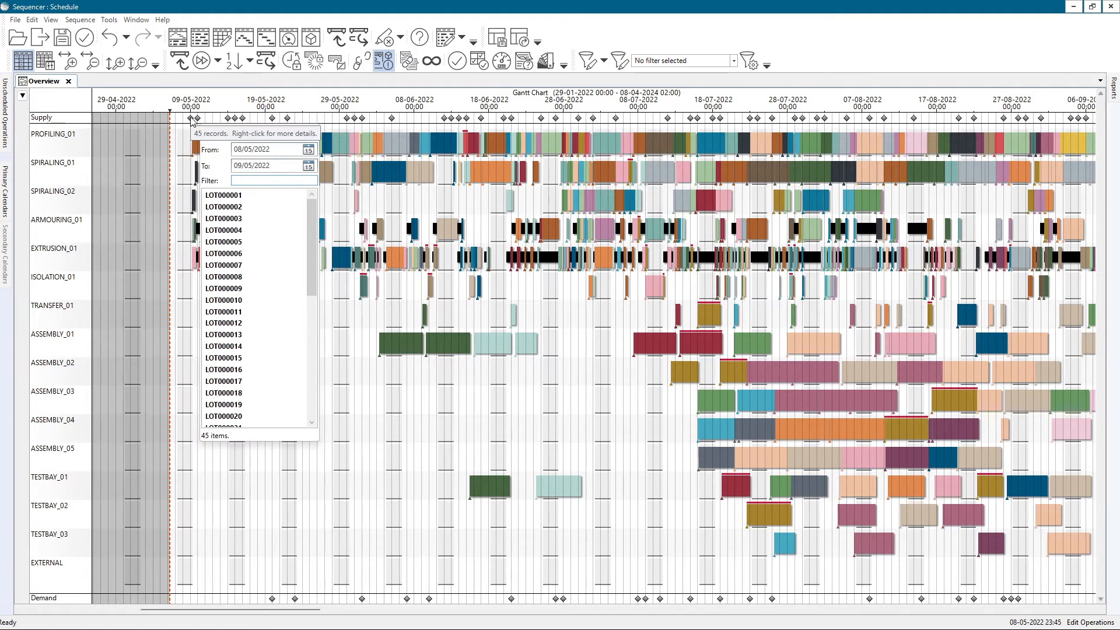
{"action": "left_click", "coordinate": [243, 166]}
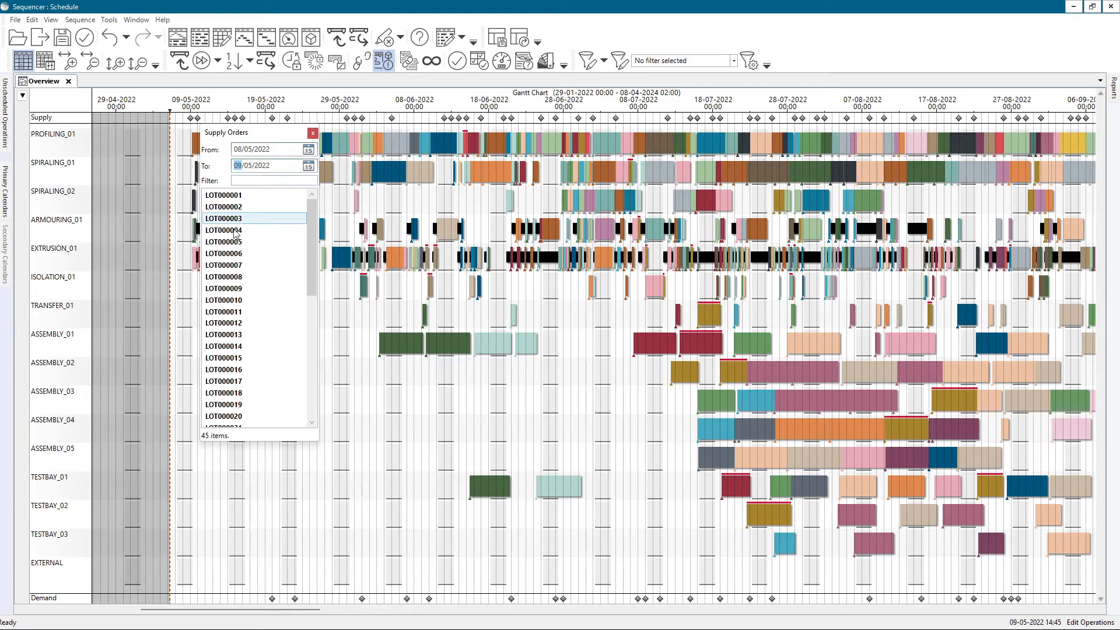
{"action": "left_click", "coordinate": [252, 167]}
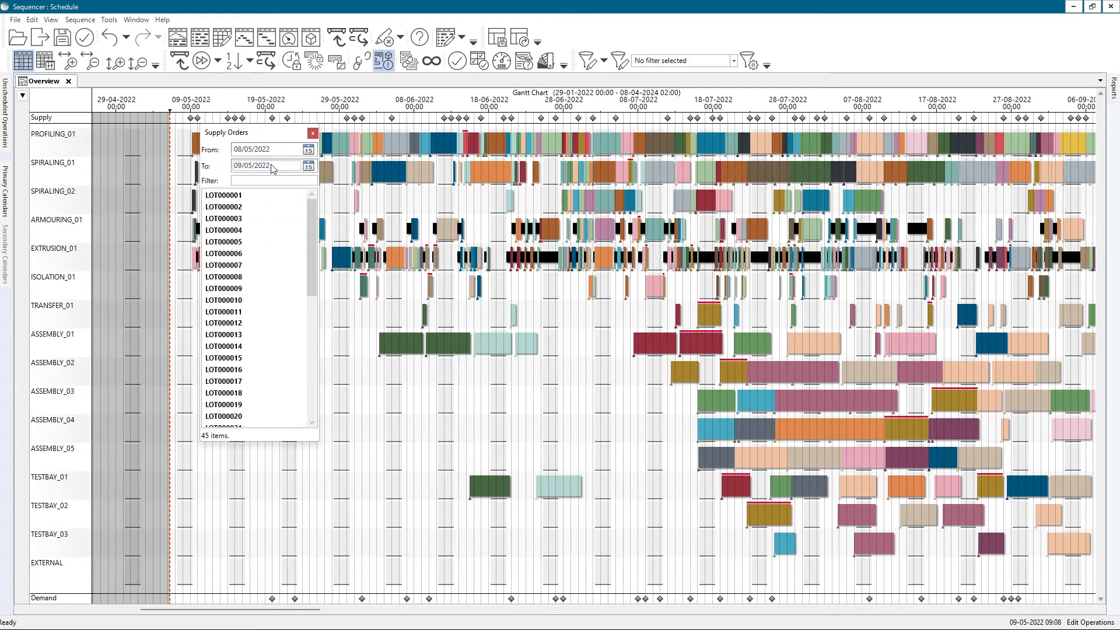
{"action": "left_click", "coordinate": [265, 151]}
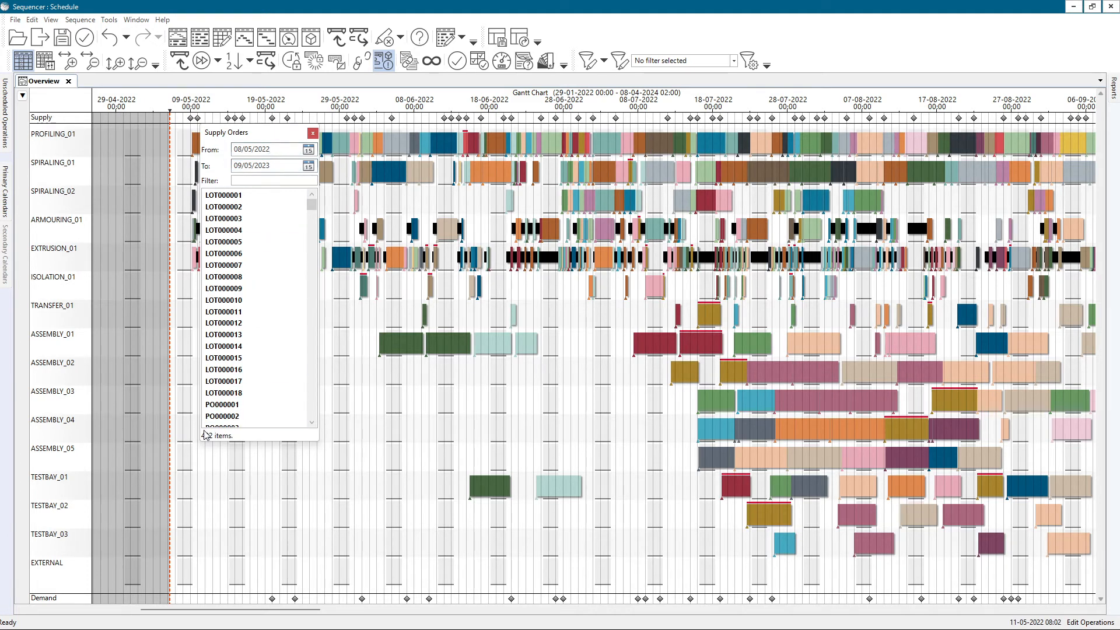
Filter the supply orders list by a single purchase order number
{"action": "left_click", "coordinate": [269, 181]}
{"action": "type", "text": "P"}
{"action": "key", "text": "BackSpace"}
{"action": "key", "text": "BackSpace"}
{"action": "type", "text": "000045"}
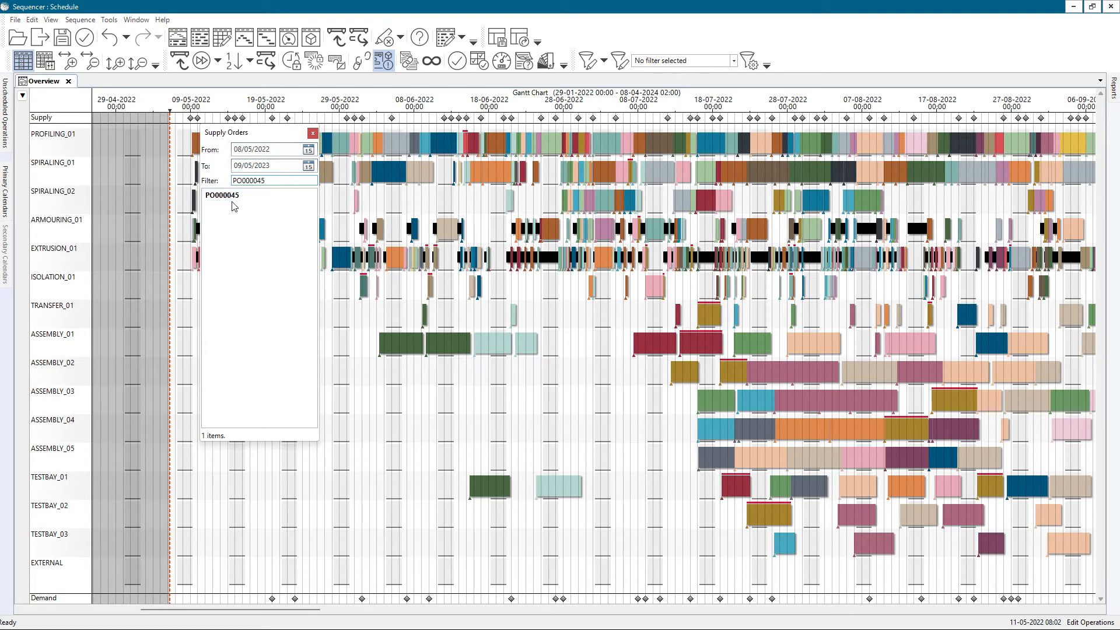
Check the actions available for the filtered purchase order, then close the list and clear the operation highlighting
{"action": "mouse_move", "coordinate": [236, 201]}
{"action": "right_click", "coordinate": [231, 196]}
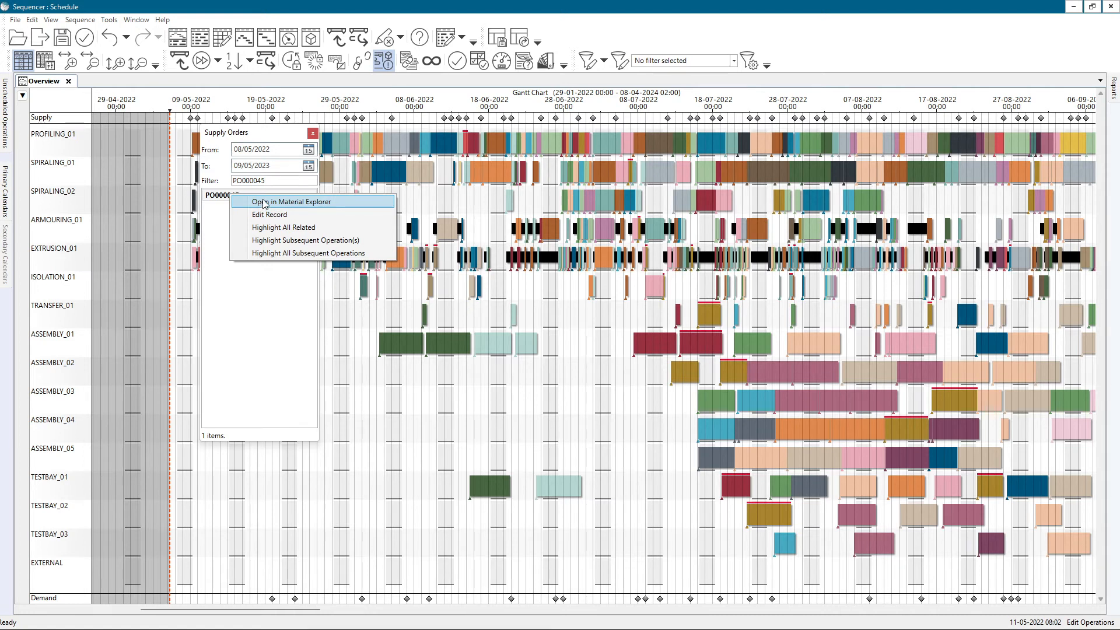
{"action": "left_click", "coordinate": [519, 202]}
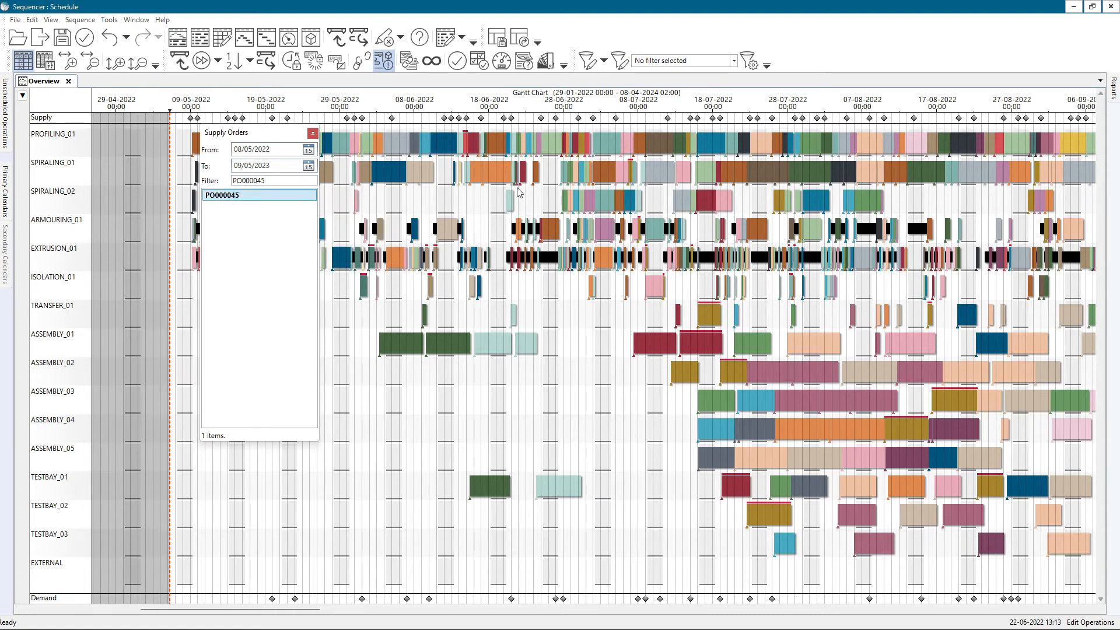
{"action": "left_click", "coordinate": [314, 132]}
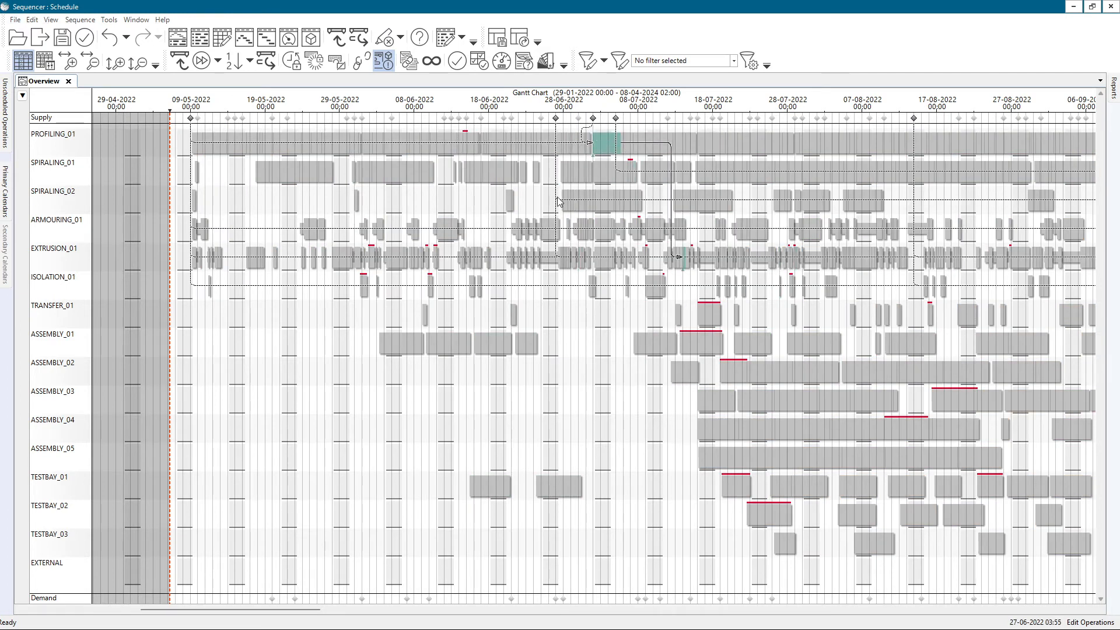
{"action": "left_click", "coordinate": [385, 38]}
Open the record of the second purchase order at the 2 July 2022 supply marker for editing
{"action": "left_click", "coordinate": [593, 119]}
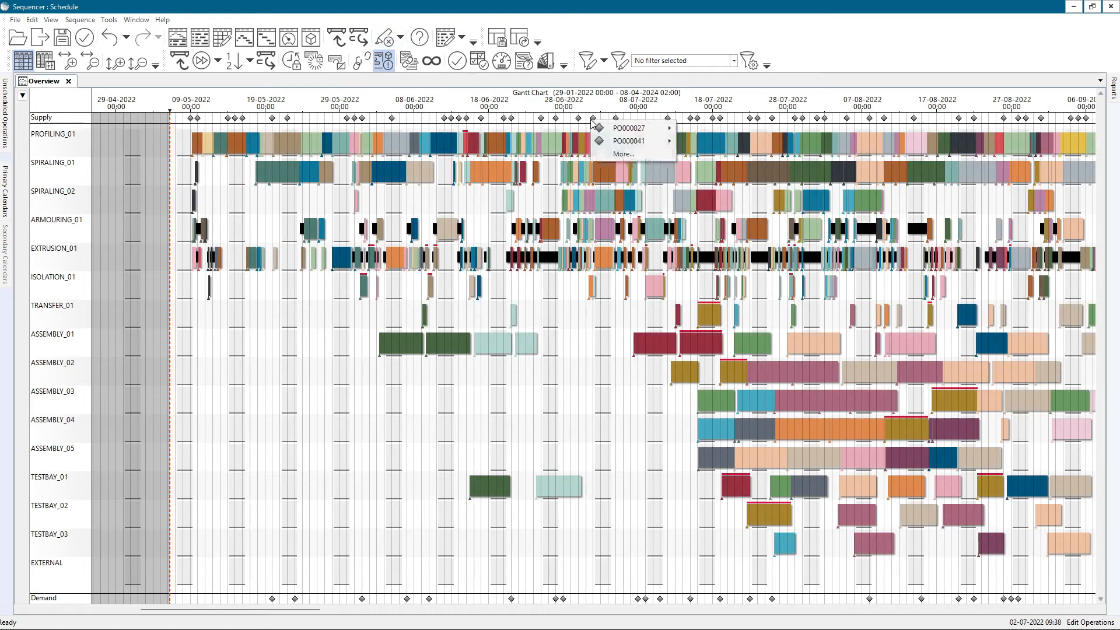
{"action": "mouse_move", "coordinate": [614, 142]}
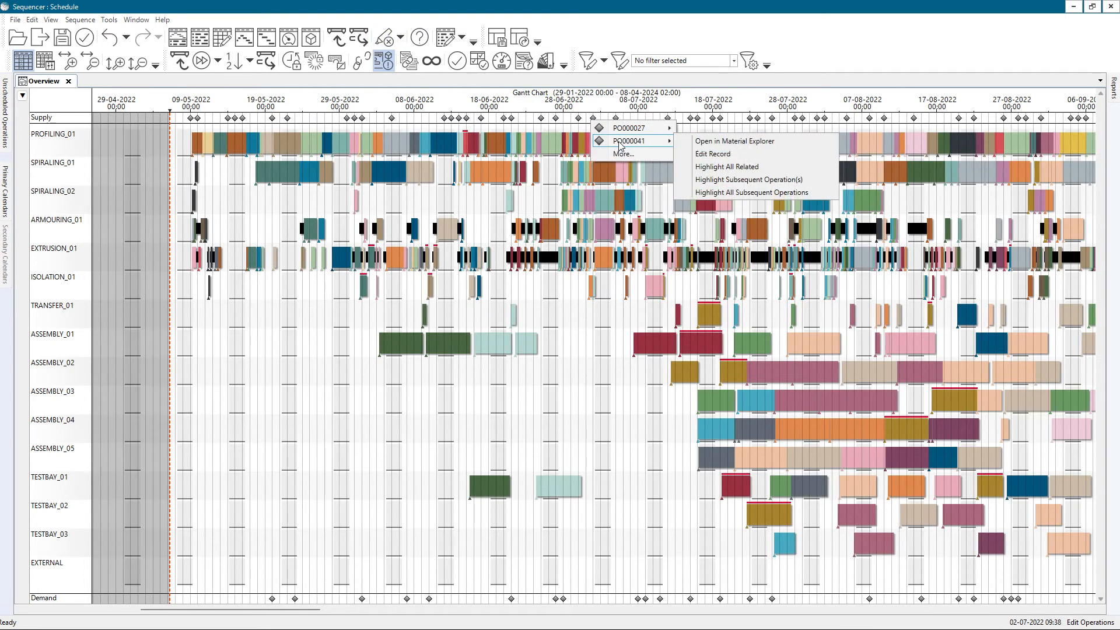
{"action": "left_click", "coordinate": [698, 154]}
{"action": "left_click_drag", "start_coordinate": [630, 14], "coordinate": [471, 77]}
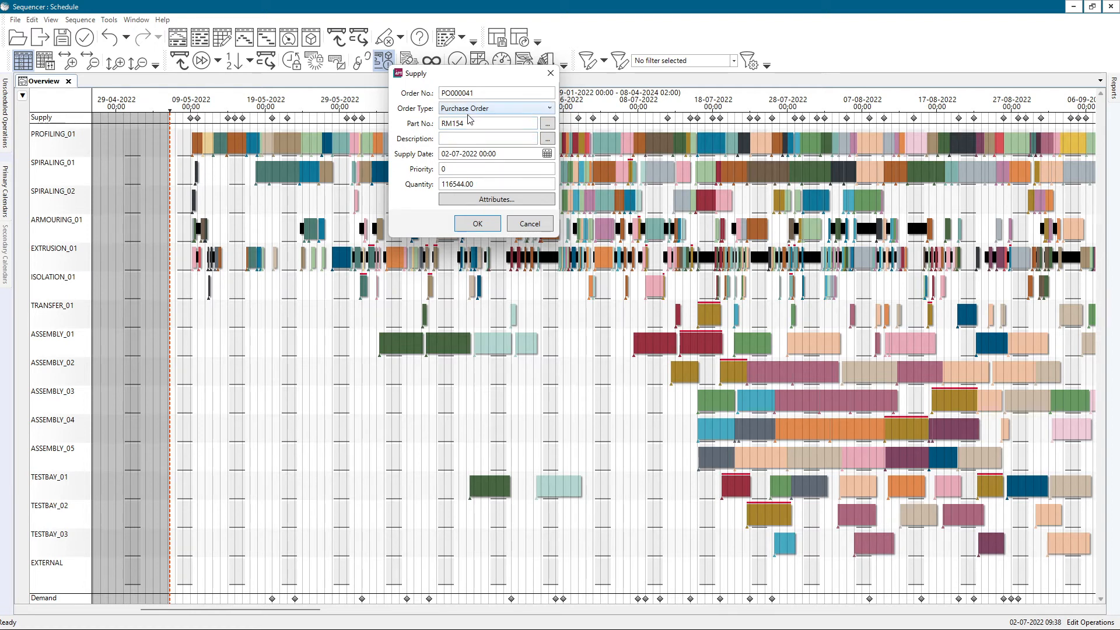
Inspect the supply record's quantity, supply date, part number and attributes, and close it without changes
{"action": "left_click_drag", "start_coordinate": [484, 186], "coordinate": [434, 187]}
{"action": "left_click_drag", "start_coordinate": [519, 156], "coordinate": [449, 158]}
{"action": "left_click", "coordinate": [457, 154]}
{"action": "left_click_drag", "start_coordinate": [471, 127], "coordinate": [434, 123]}
{"action": "left_click", "coordinate": [493, 199]}
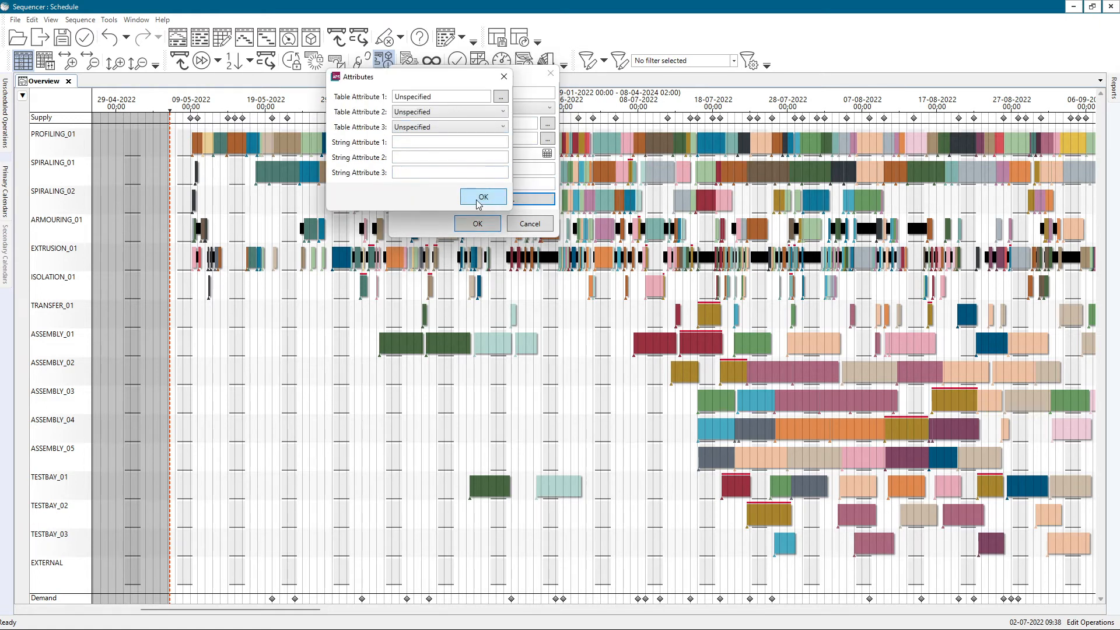
{"action": "left_click", "coordinate": [483, 197]}
{"action": "left_click", "coordinate": [520, 228]}
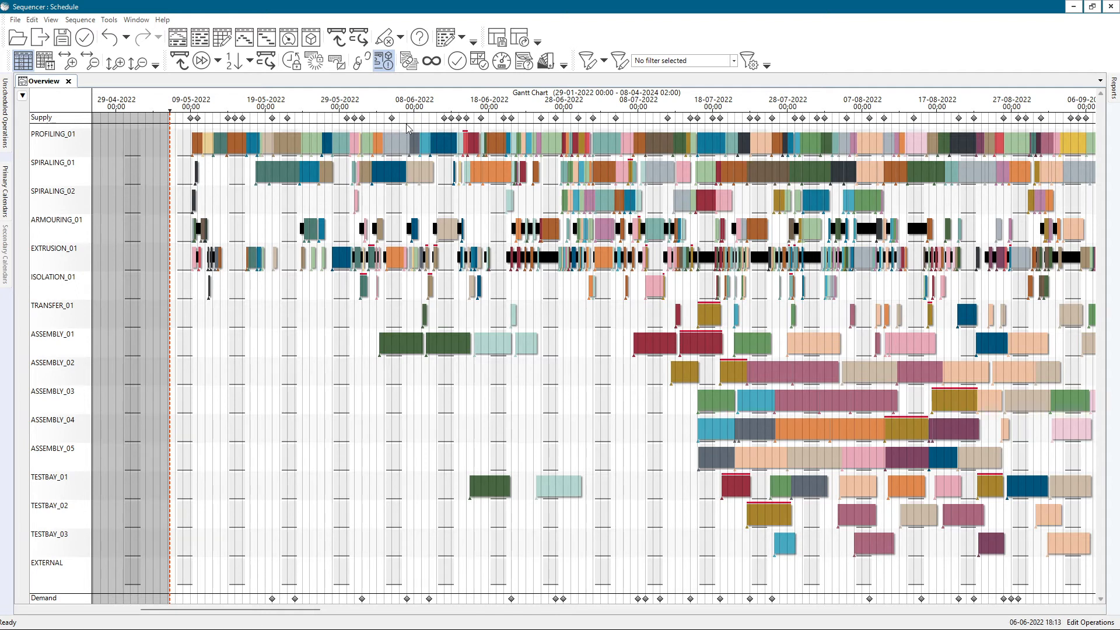
List the supply orders from the 13 June 2022 marker up to 13/06/2024 and filter them by a purchase order number
{"action": "right_click", "coordinate": [453, 124]}
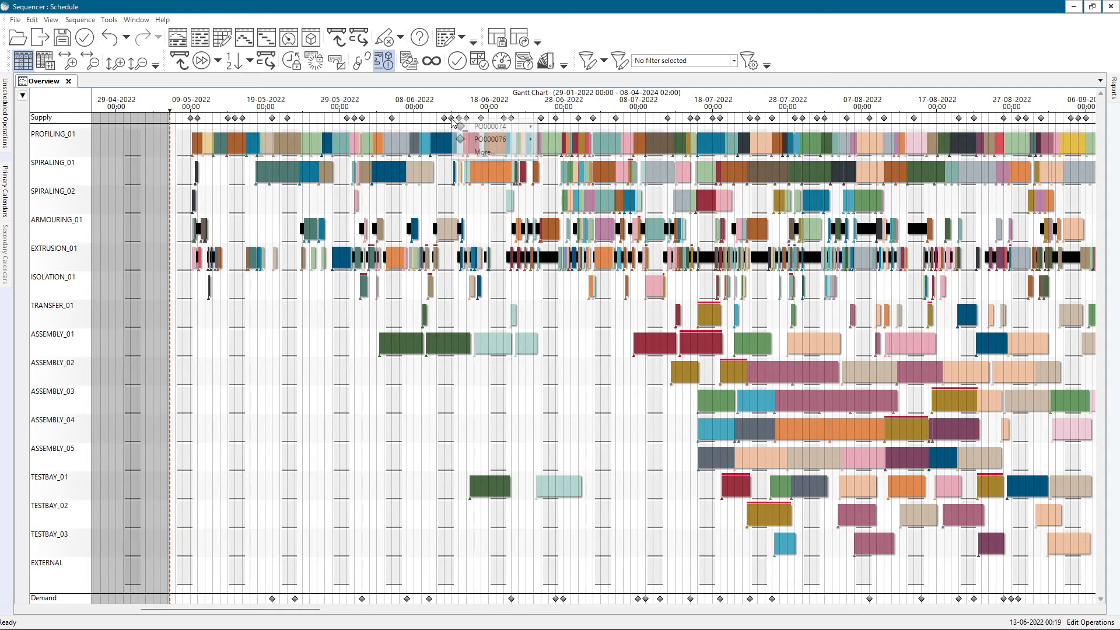
{"action": "left_click", "coordinate": [470, 153]}
{"action": "left_click", "coordinate": [529, 166]}
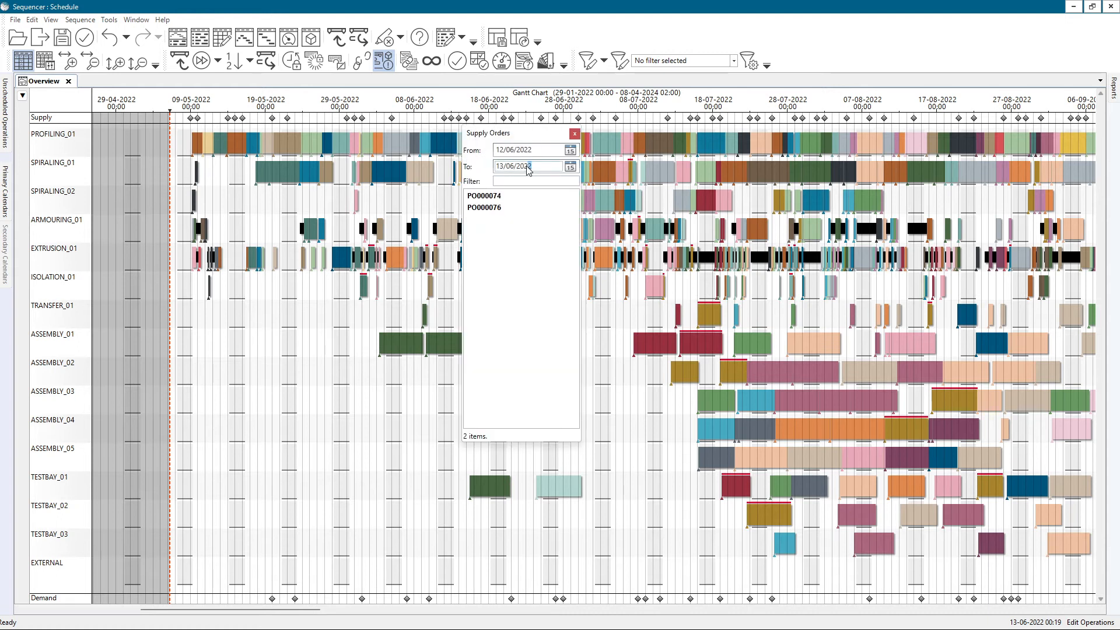
{"action": "type", "text": "4"}
{"action": "left_click", "coordinate": [526, 182]}
{"action": "left_click", "coordinate": [511, 150]}
{"action": "type", "text": "PO000056"}
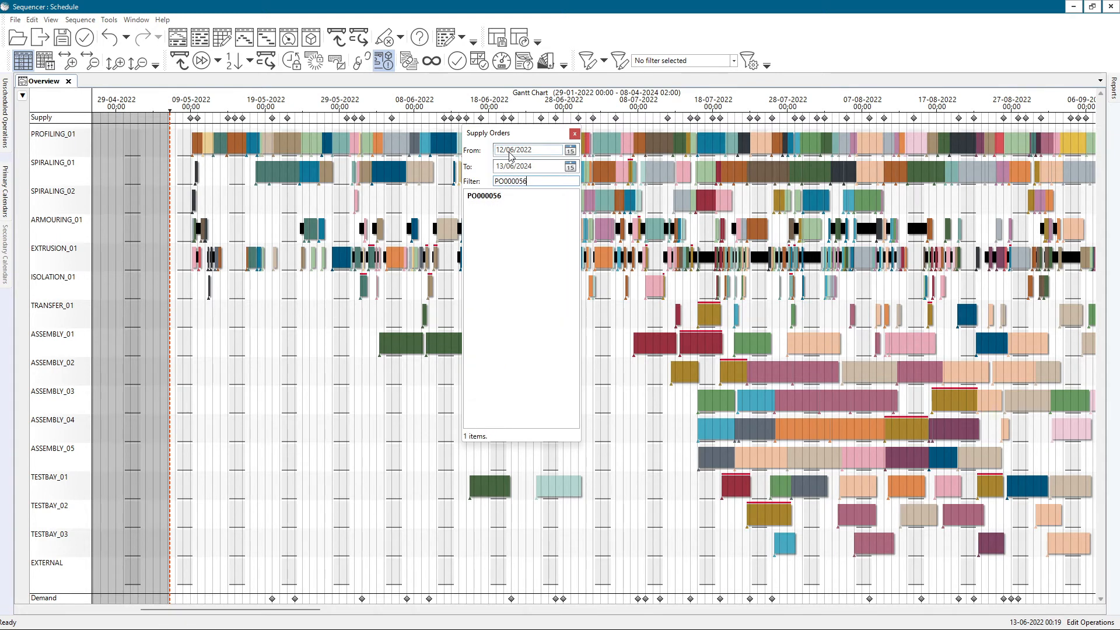
Open the filtered purchase order's record, try month 8 in its supply date, and cancel the edit
{"action": "left_click", "coordinate": [508, 197]}
{"action": "right_click", "coordinate": [494, 197]}
{"action": "left_click", "coordinate": [521, 218]}
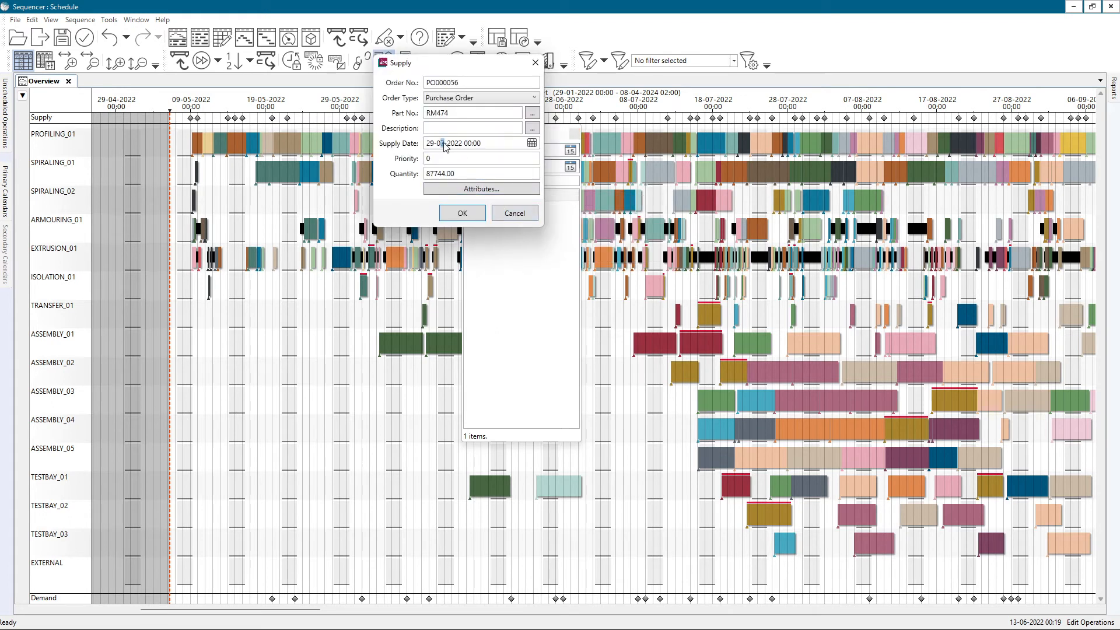
{"action": "type", "text": "8"}
{"action": "left_click", "coordinate": [513, 213]}
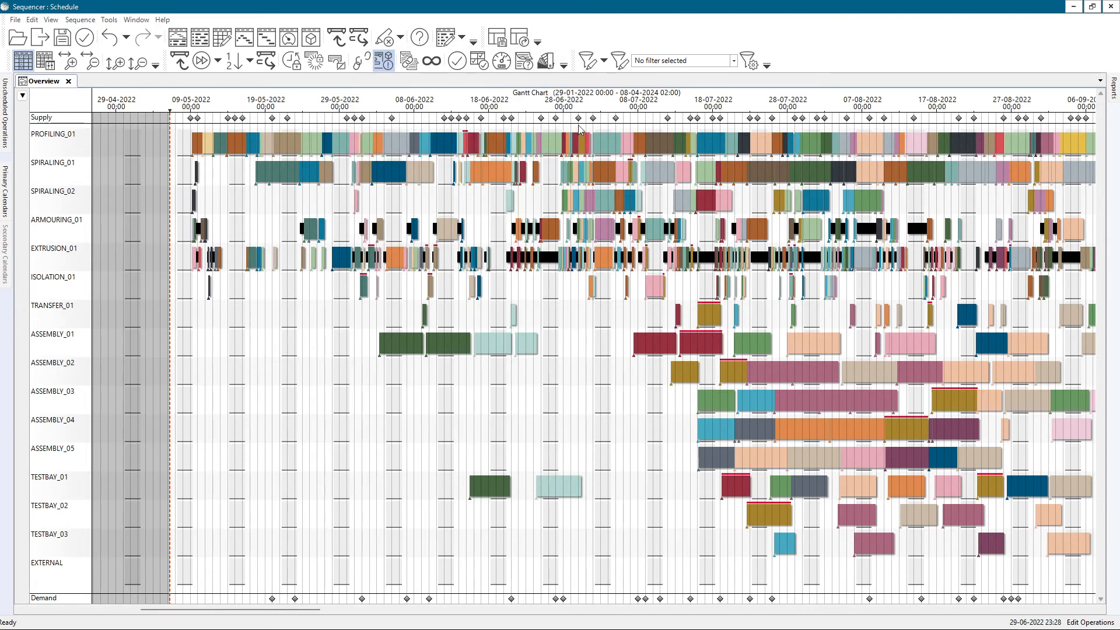
Highlight all operations related to the second purchase order at the 30 June 2022 supply marker
{"action": "right_click", "coordinate": [581, 123]}
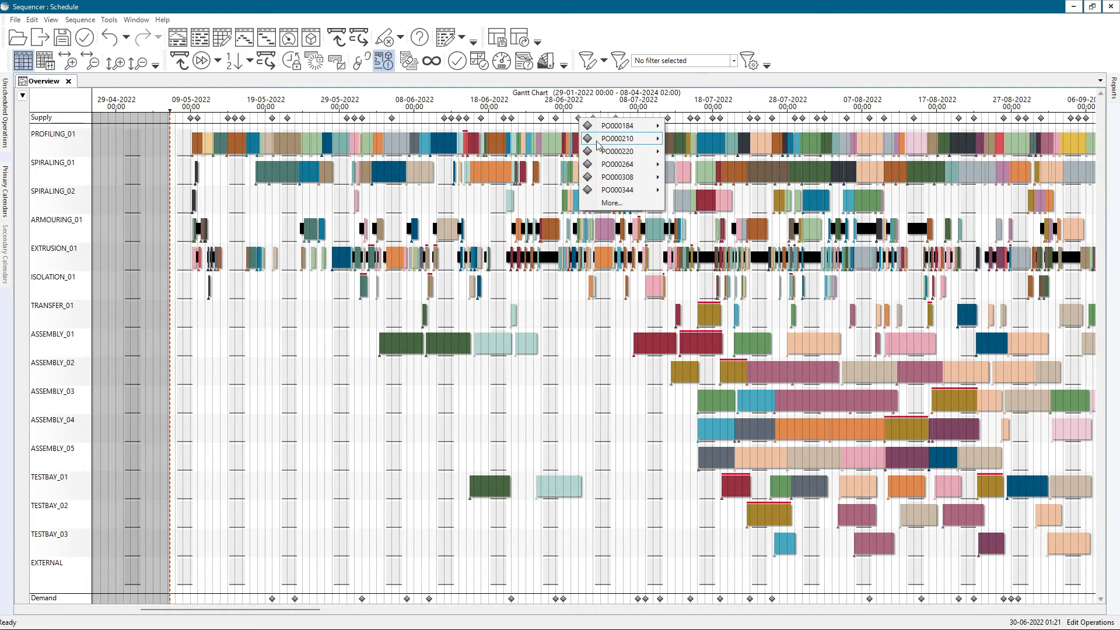
{"action": "mouse_move", "coordinate": [630, 138]}
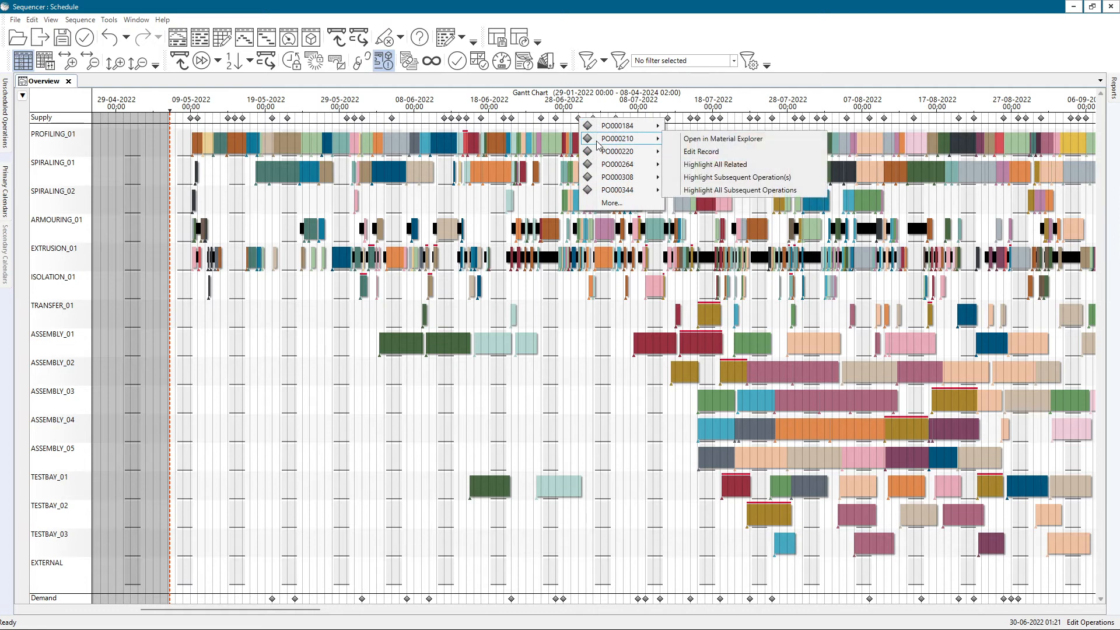
{"action": "left_click", "coordinate": [703, 166]}
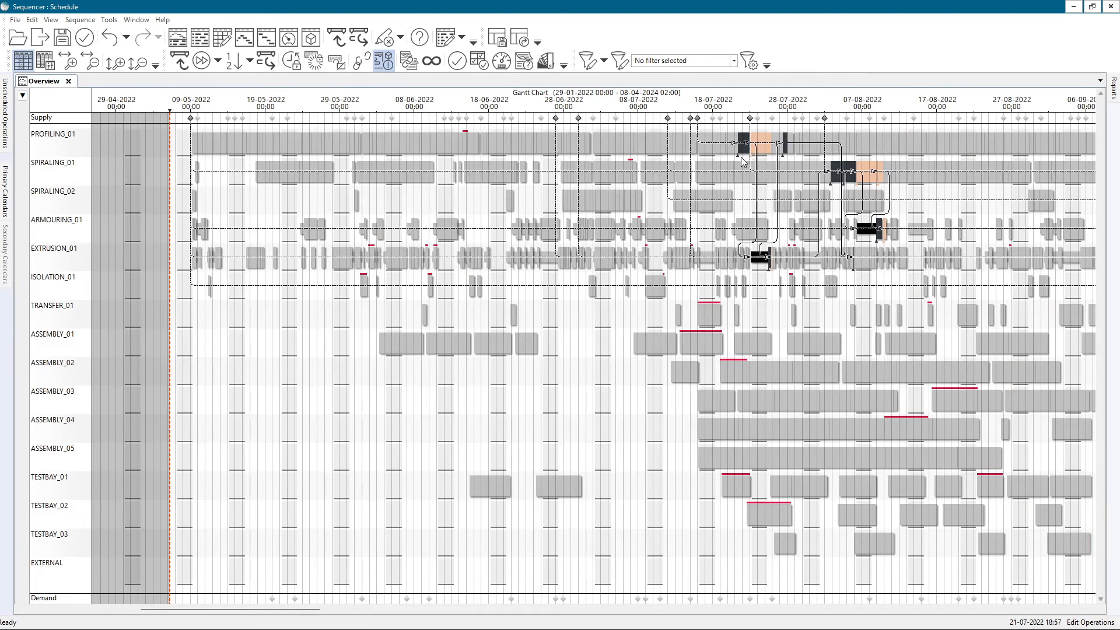
Clear the current highlight, and highlight the immediate subsequent operations of the purchase order at the 18 July 2022 supply marker
{"action": "left_click_drag", "start_coordinate": [815, 207], "coordinate": [532, 216]}
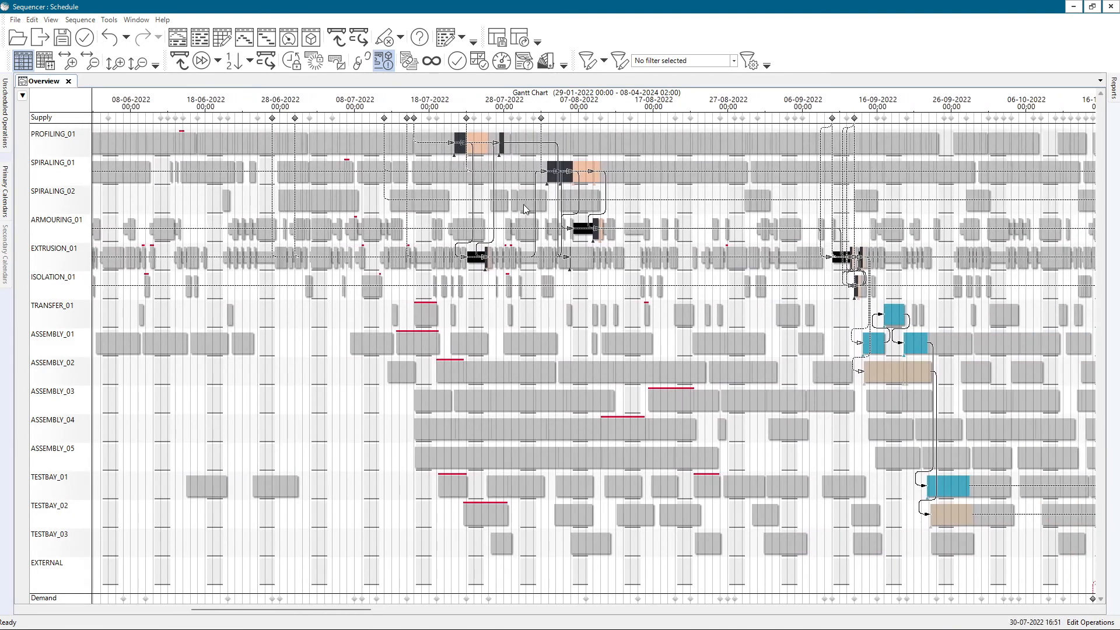
{"action": "left_click", "coordinate": [472, 199]}
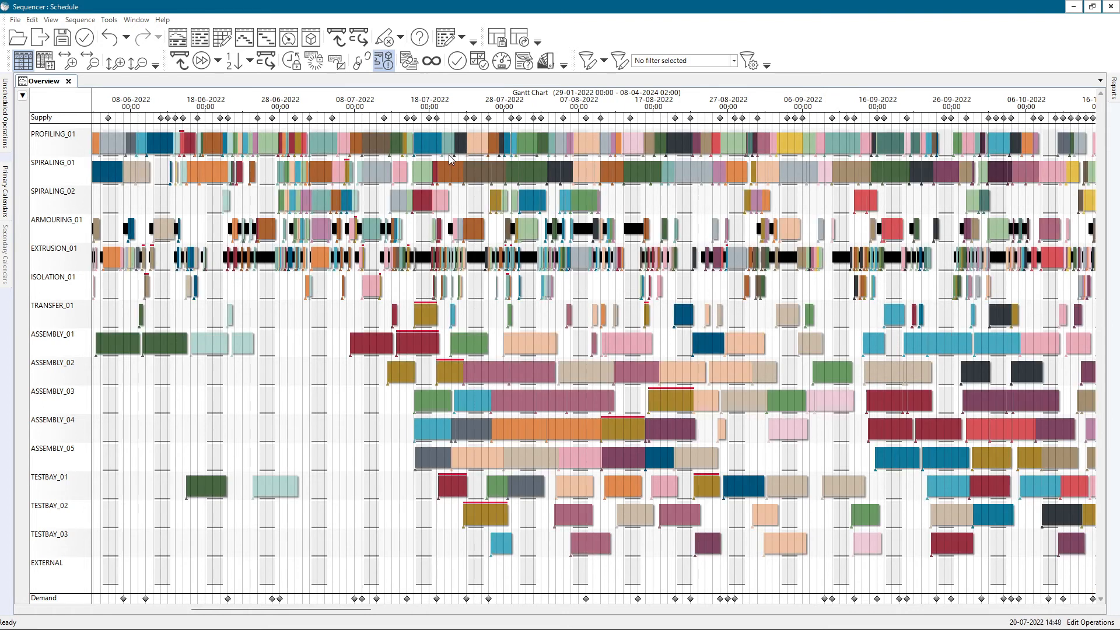
{"action": "right_click", "coordinate": [437, 117]}
{"action": "mouse_move", "coordinate": [478, 124]}
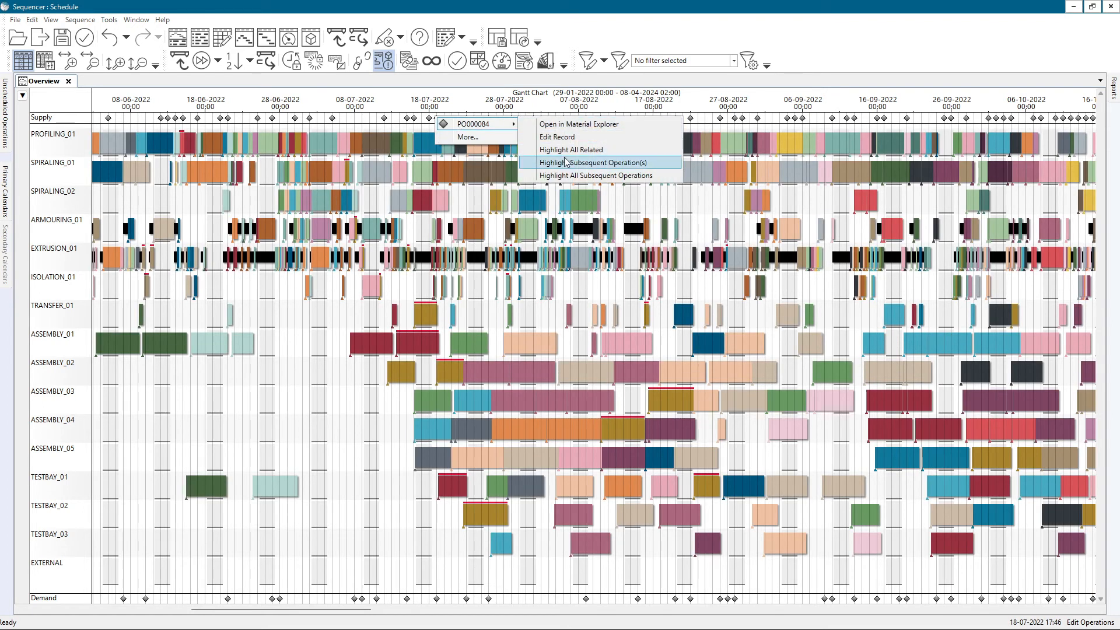
{"action": "left_click", "coordinate": [583, 162]}
{"action": "scroll", "coordinate": [562, 209], "scroll_direction": "down", "scroll_amount": 1}
{"action": "left_click_drag", "start_coordinate": [575, 201], "coordinate": [373, 186]}
Highlight the immediate subsequent operations of the fourth purchase order at the 14 August 2022 supply marker
{"action": "right_click", "coordinate": [402, 128]}
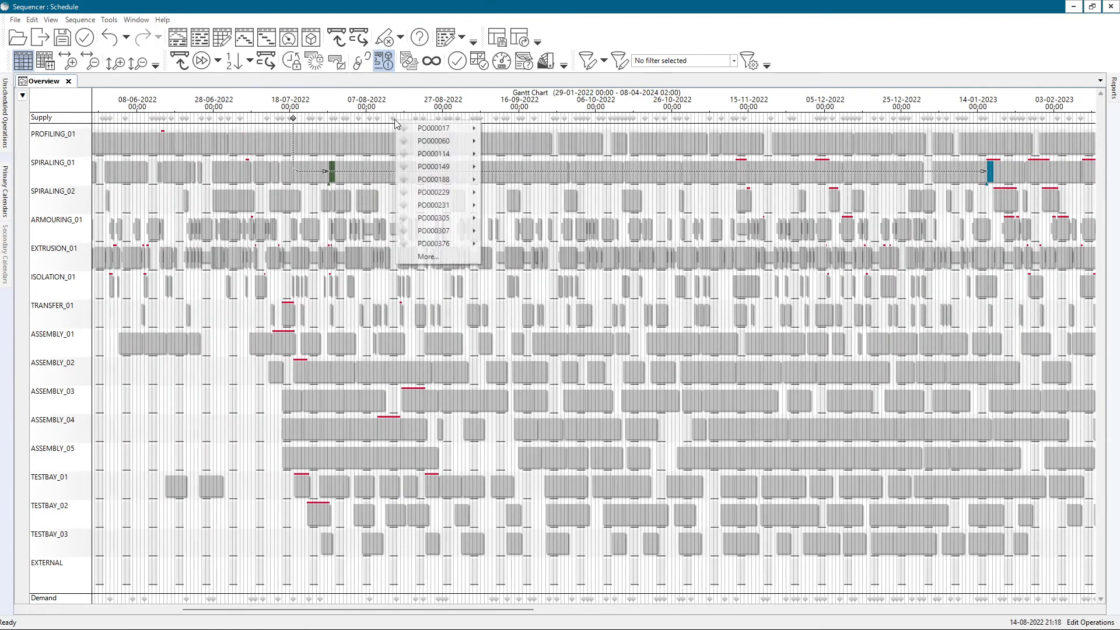
{"action": "mouse_move", "coordinate": [449, 167]}
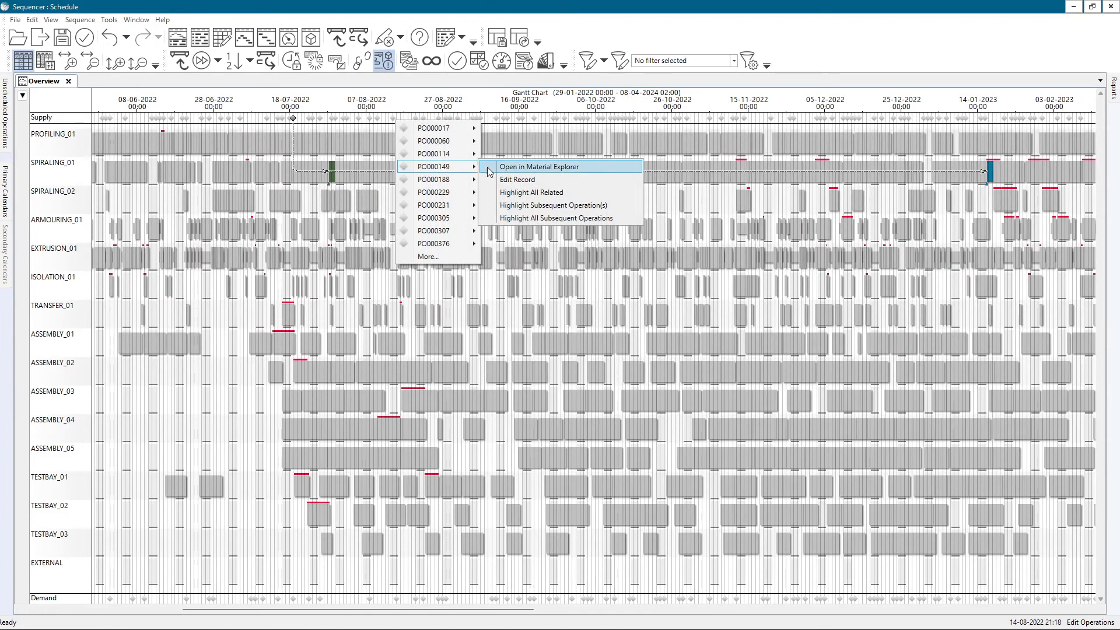
{"action": "left_click", "coordinate": [534, 205]}
Highlight the immediate subsequent operations of the third purchase order at the 5 September 2022 supply marker
{"action": "right_click", "coordinate": [477, 121]}
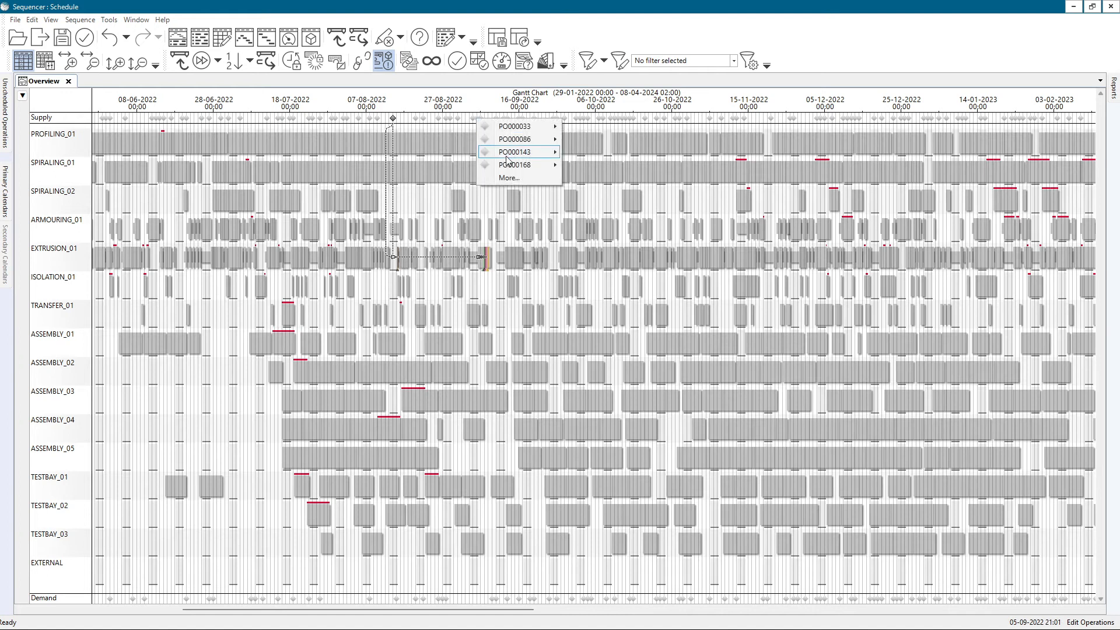
{"action": "mouse_move", "coordinate": [540, 152]}
{"action": "left_click", "coordinate": [602, 191]}
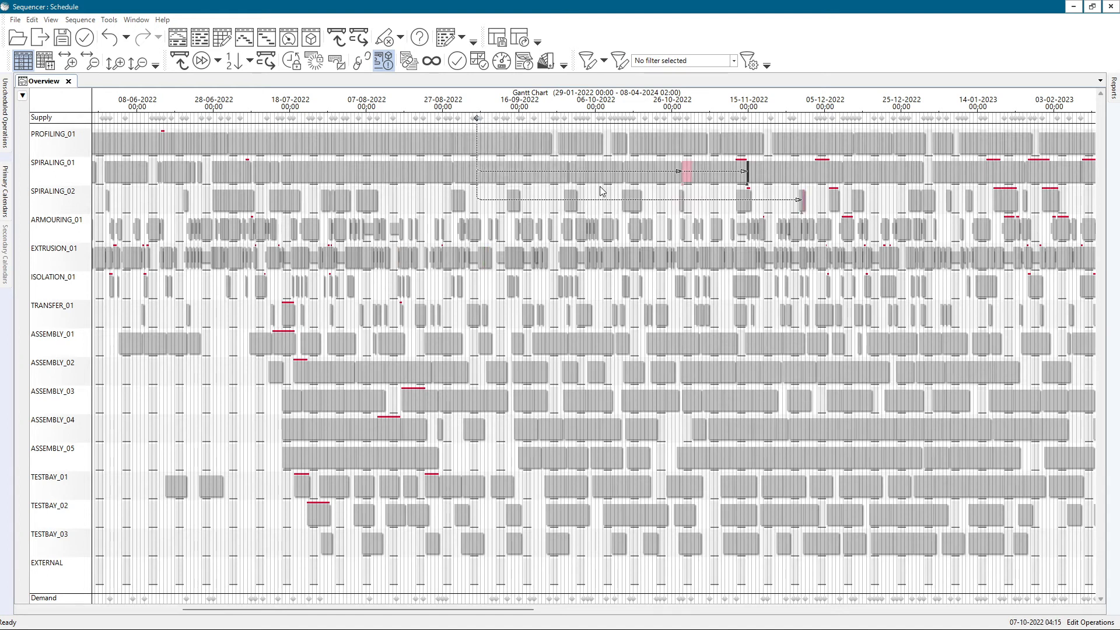
View the highlighted 5 September 2022 purchase order in Material Explorer, and close that view
{"action": "scroll", "coordinate": [727, 209], "scroll_direction": "right", "scroll_amount": 3}
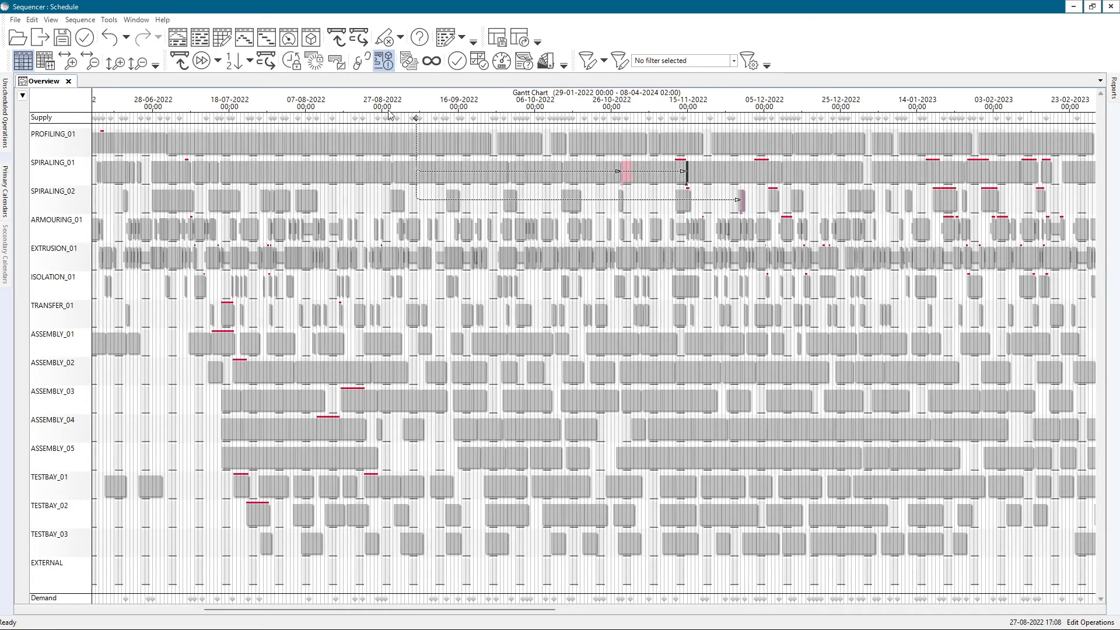
{"action": "right_click", "coordinate": [417, 121]}
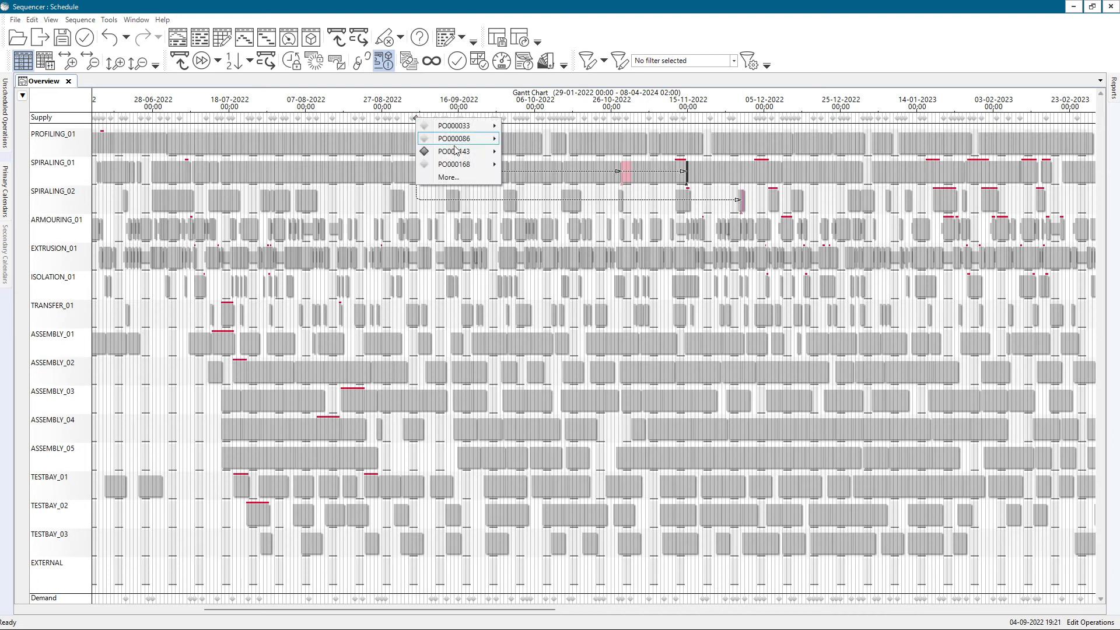
{"action": "mouse_move", "coordinate": [449, 151]}
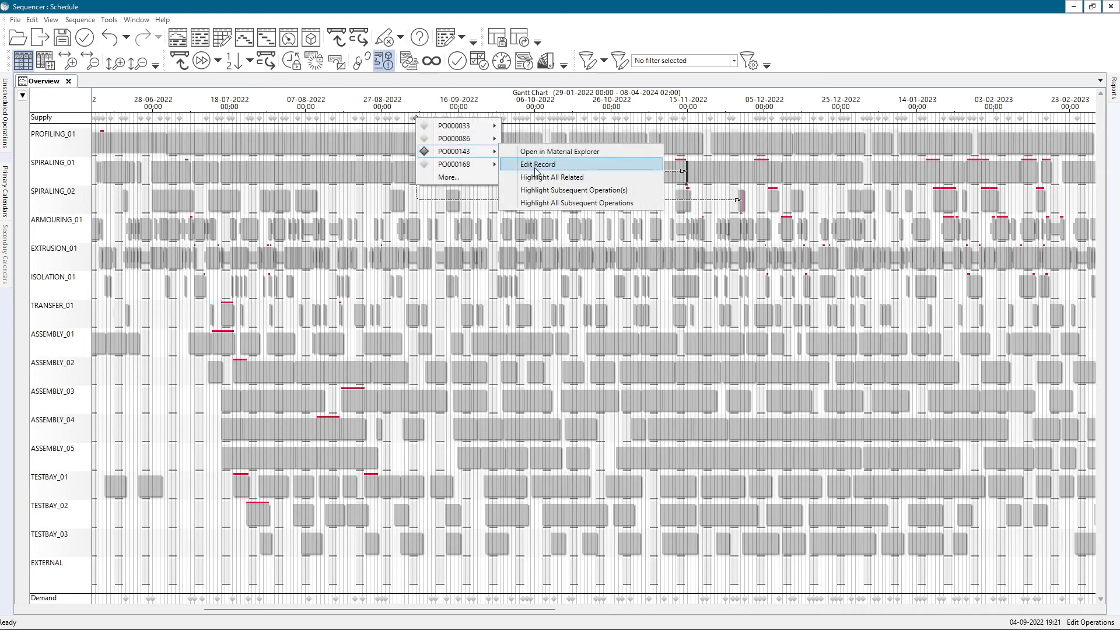
{"action": "left_click", "coordinate": [559, 151]}
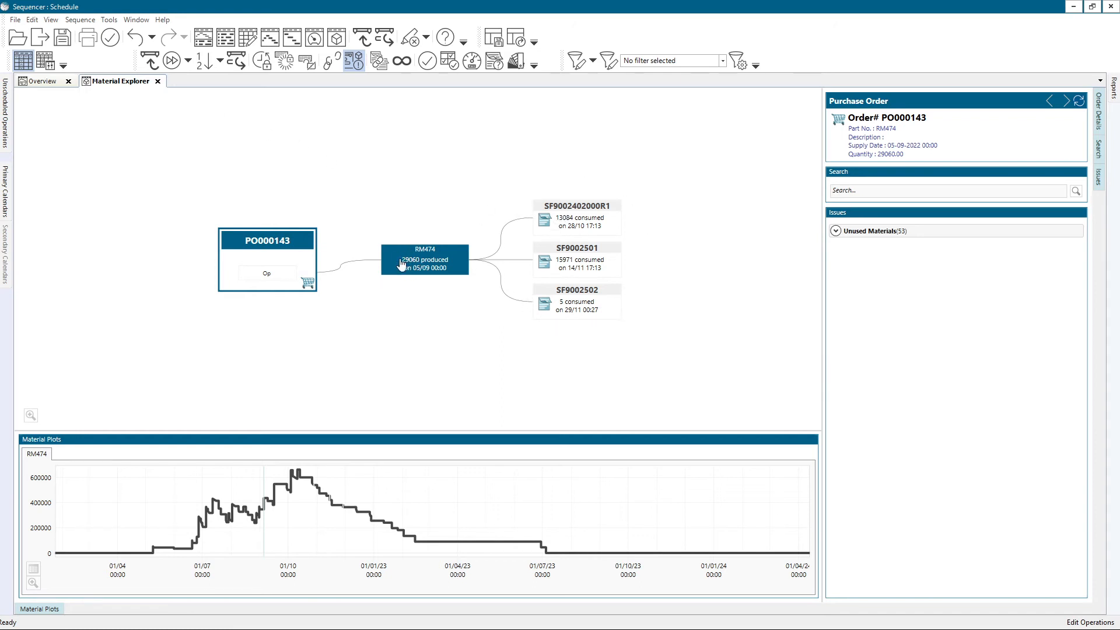
{"action": "left_click", "coordinate": [158, 81]}
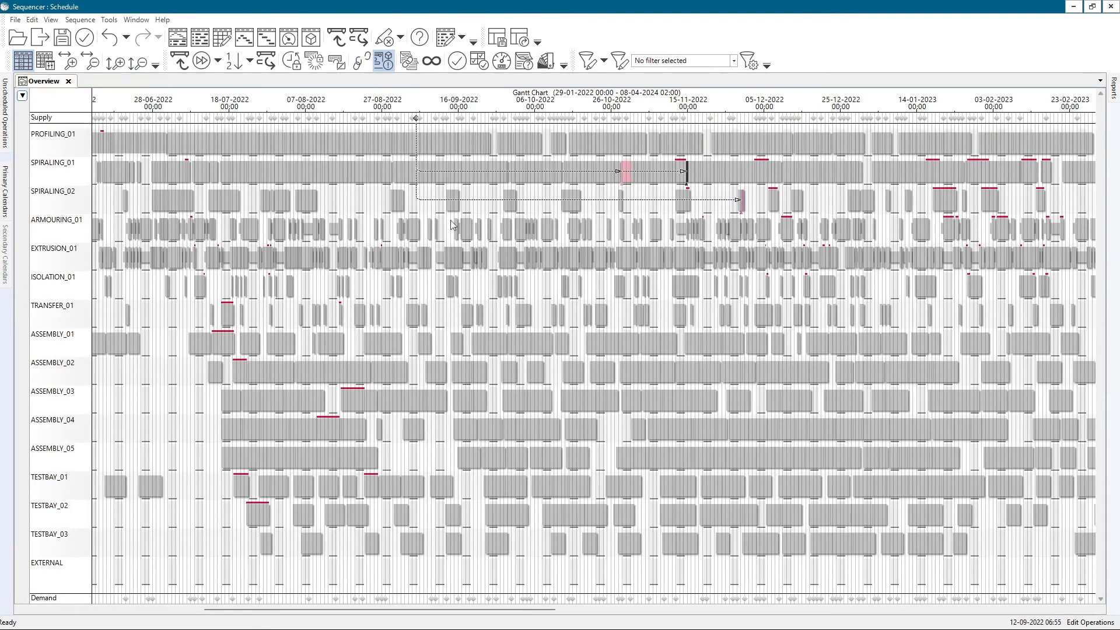
Highlight all subsequent operations of the highlighted purchase order at the 5 September 2022 supply marker
{"action": "right_click", "coordinate": [416, 121]}
{"action": "mouse_move", "coordinate": [455, 164]}
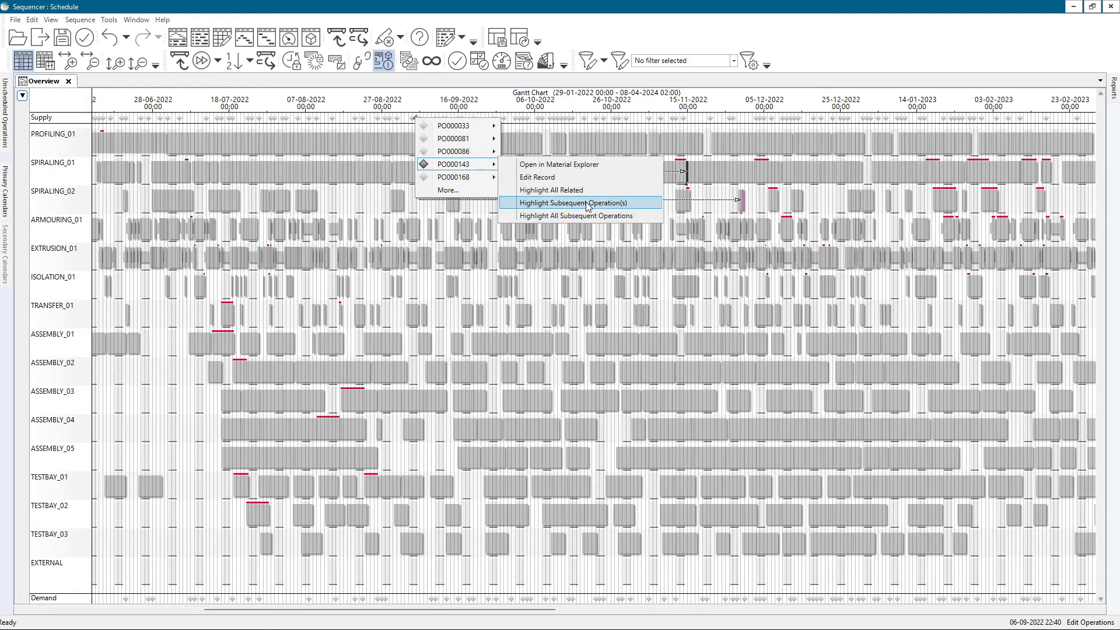
{"action": "left_click", "coordinate": [554, 217]}
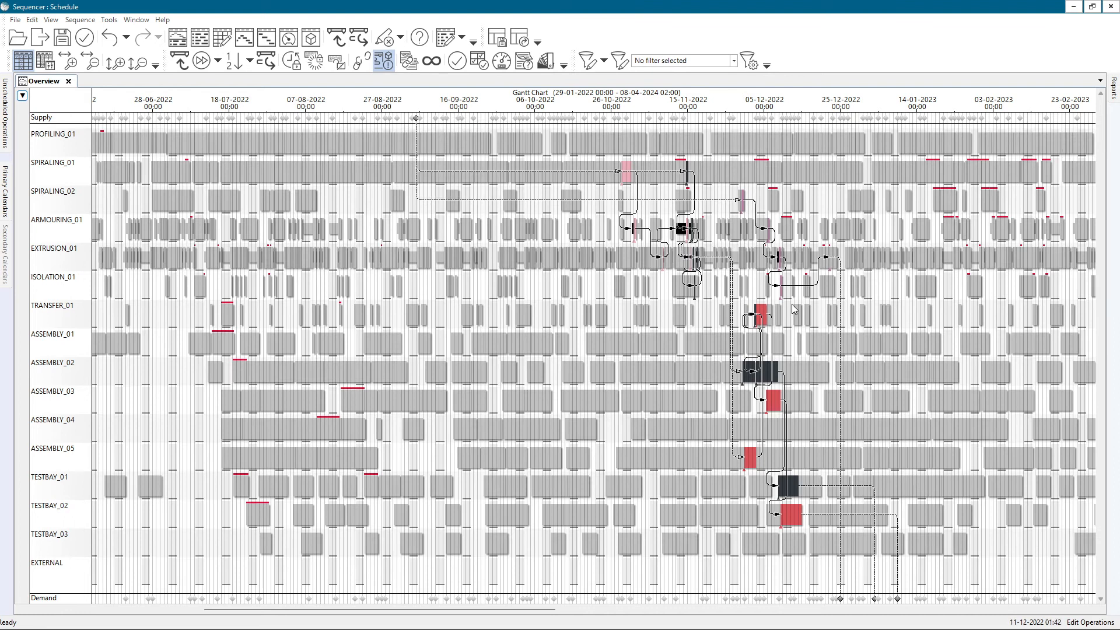
{"action": "scroll", "coordinate": [668, 180], "scroll_direction": "up", "scroll_amount": 2}
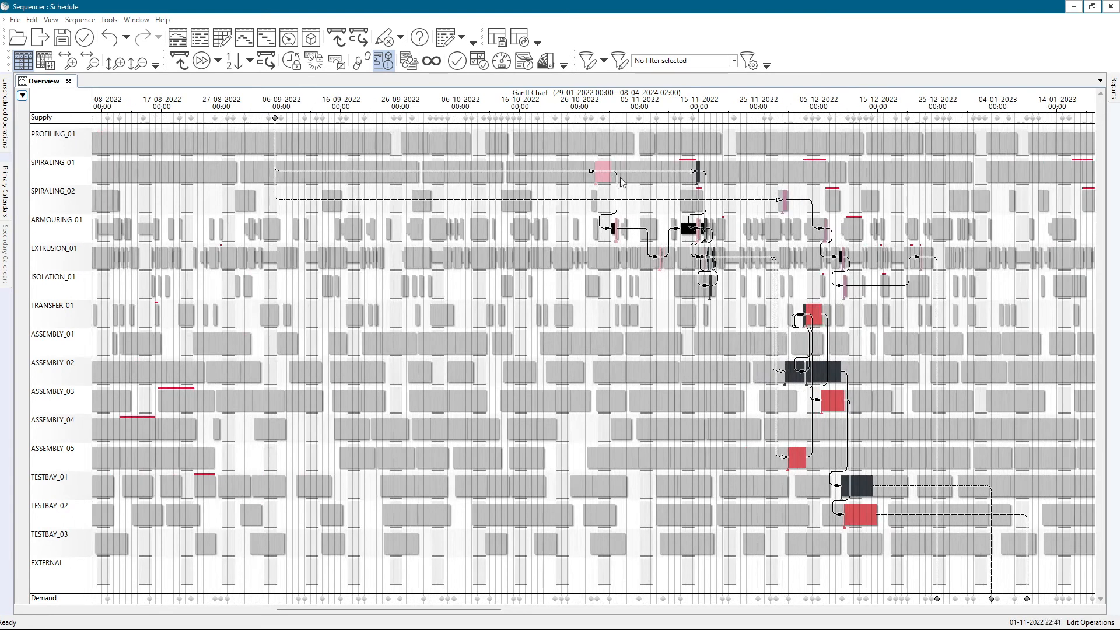
{"action": "scroll", "coordinate": [532, 174], "scroll_direction": "up", "scroll_amount": 1}
{"action": "scroll", "coordinate": [531, 173], "scroll_direction": "up", "scroll_amount": 1}
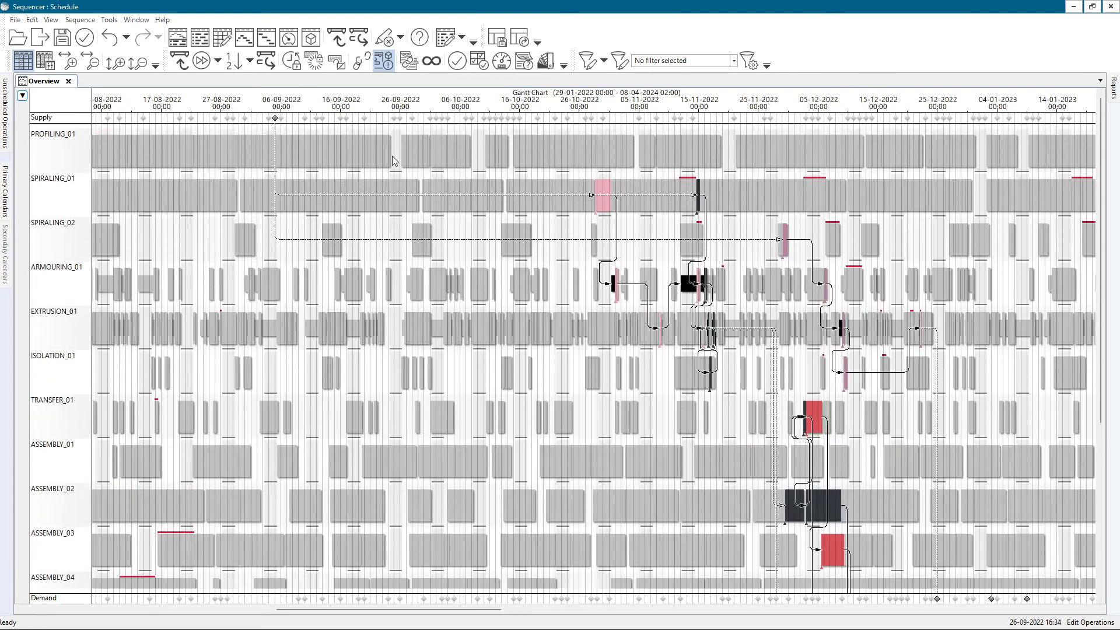
{"action": "scroll", "coordinate": [283, 126], "scroll_direction": "up", "scroll_amount": 1}
{"action": "scroll", "coordinate": [282, 126], "scroll_direction": "up", "scroll_amount": 1}
{"action": "left_click", "coordinate": [271, 118]}
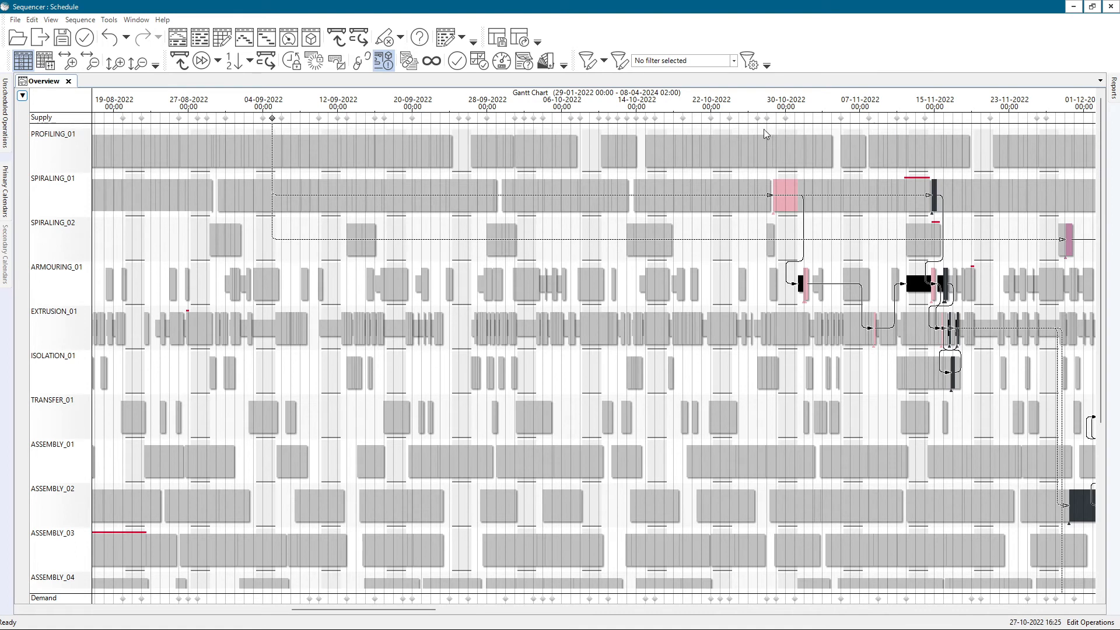
{"action": "mouse_move", "coordinate": [761, 149]}
Edit the highlighted purchase order's record, setting its supply date to 05-10-2022
{"action": "left_click", "coordinate": [272, 118]}
{"action": "mouse_move", "coordinate": [305, 153]}
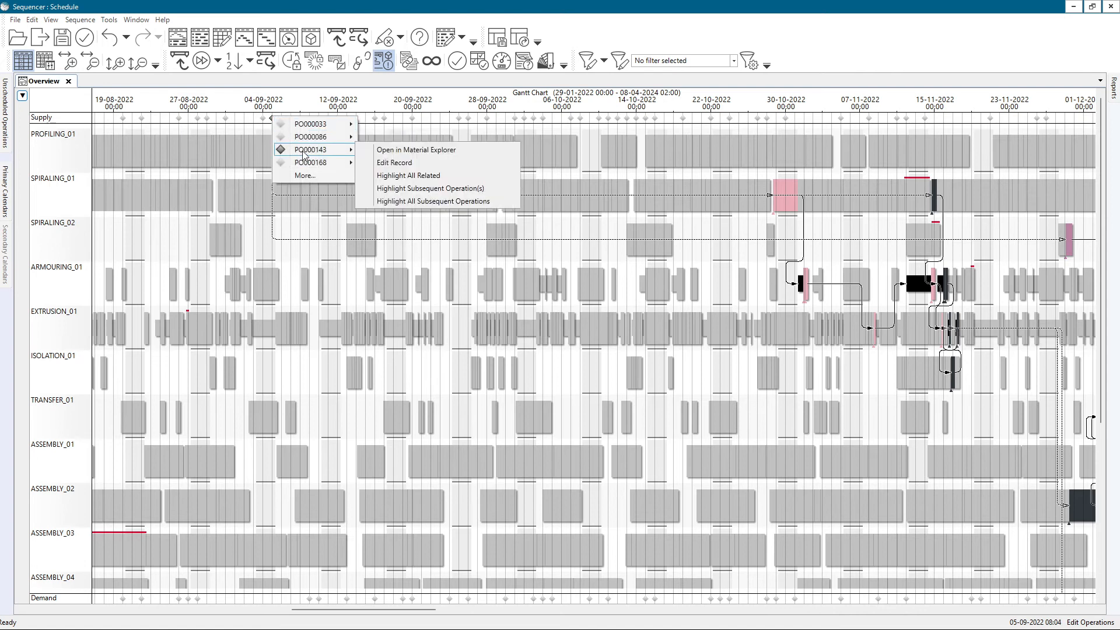
{"action": "left_click", "coordinate": [406, 162]}
{"action": "left_click_drag", "start_coordinate": [329, 95], "coordinate": [321, 95]}
{"action": "type", "text": "10-2022 00:00"}
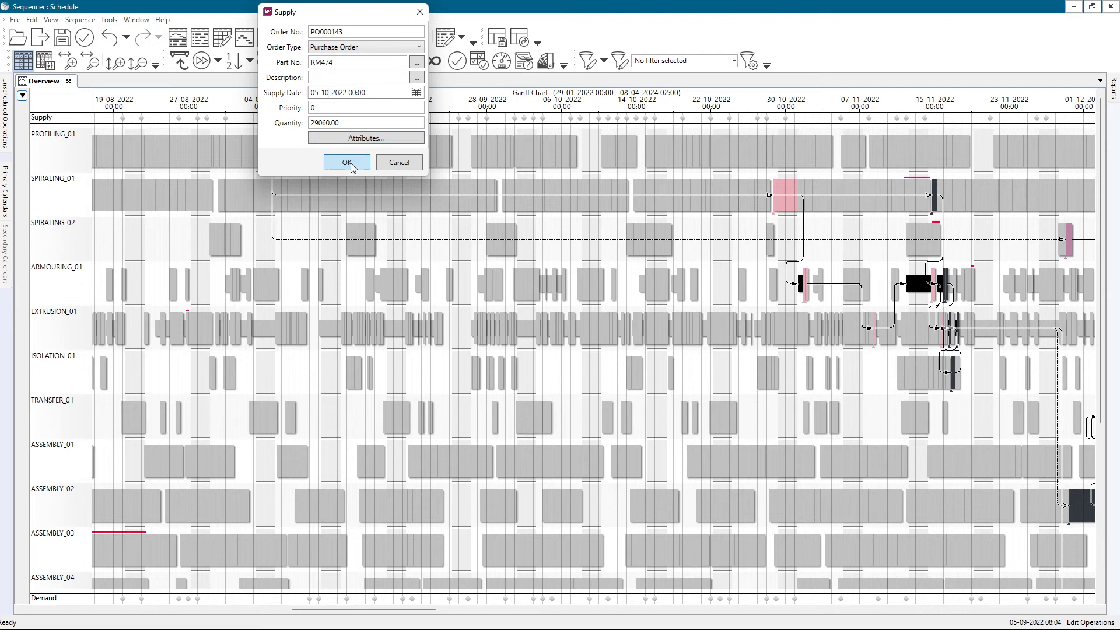
{"action": "left_click", "coordinate": [347, 163]}
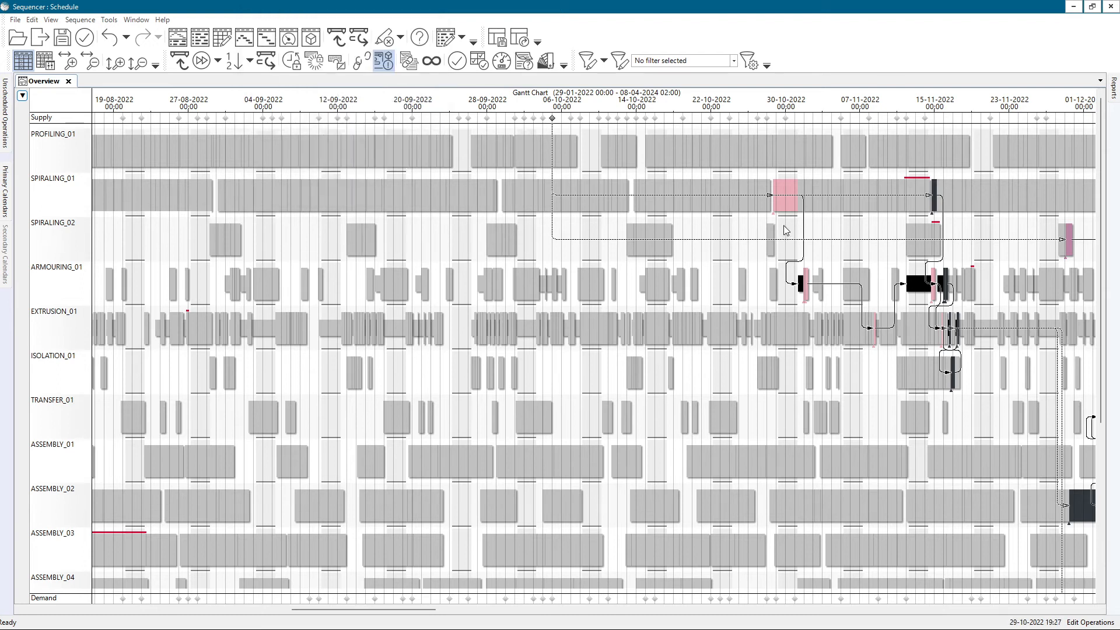
Follow the rescheduled purchase order's links along the Gantt chart, and clear the highlight
{"action": "left_click_drag", "start_coordinate": [707, 215], "coordinate": [477, 220]}
{"action": "scroll", "coordinate": [478, 220], "scroll_direction": "down", "scroll_amount": 2}
{"action": "left_click_drag", "start_coordinate": [612, 228], "coordinate": [472, 233]}
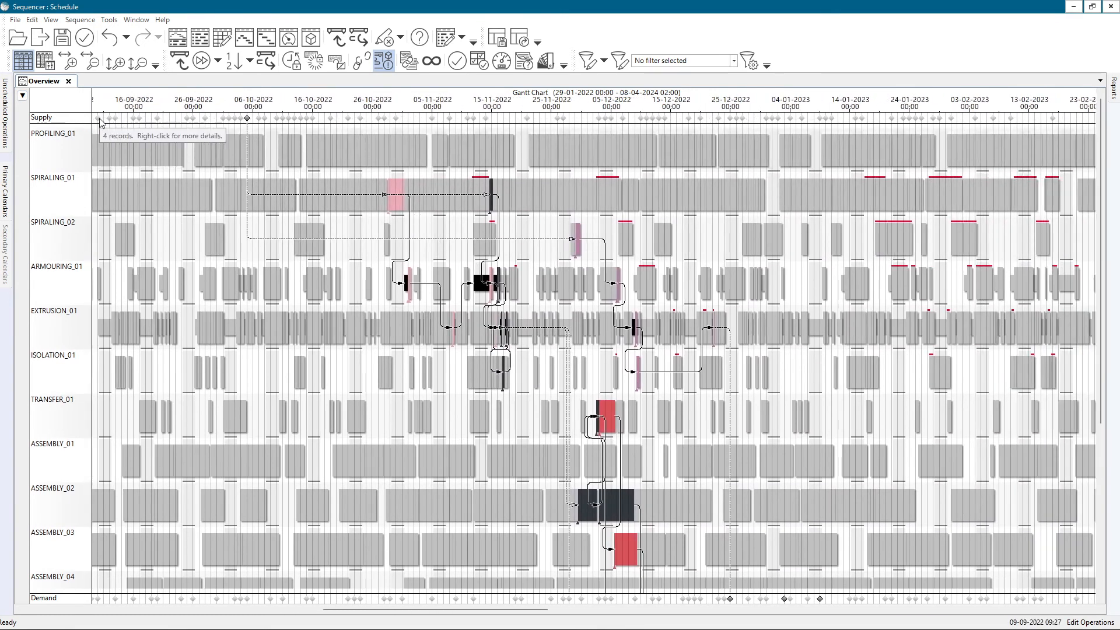
{"action": "left_click", "coordinate": [351, 379]}
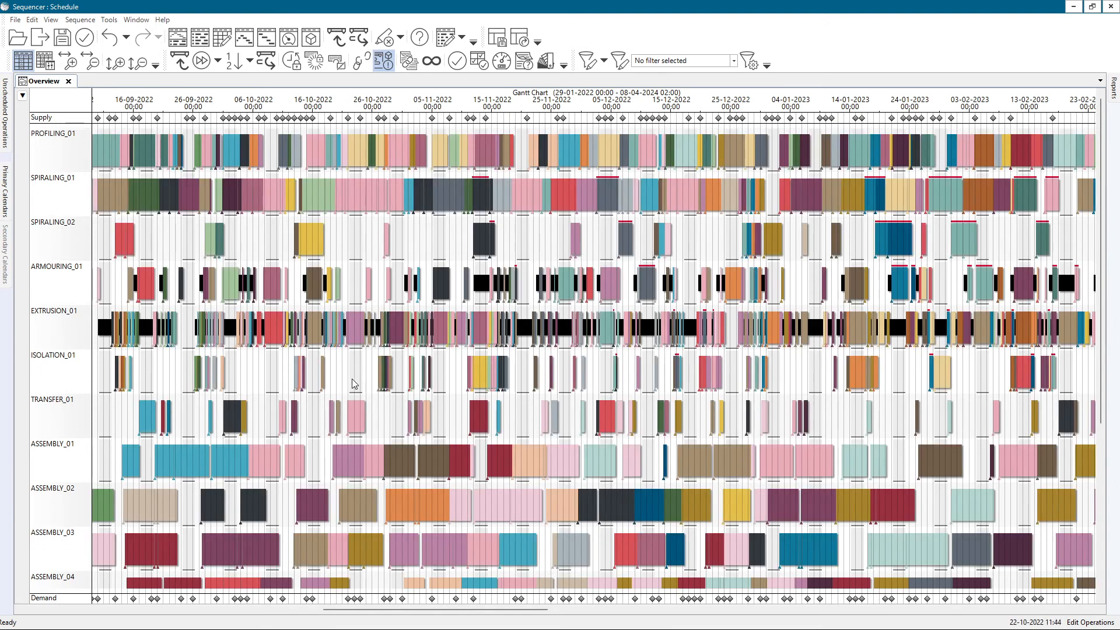
Highlight the immediate previous operations of the order at the 16 December 2022 demand marker
{"action": "right_click", "coordinate": [683, 599]}
{"action": "mouse_move", "coordinate": [705, 607]}
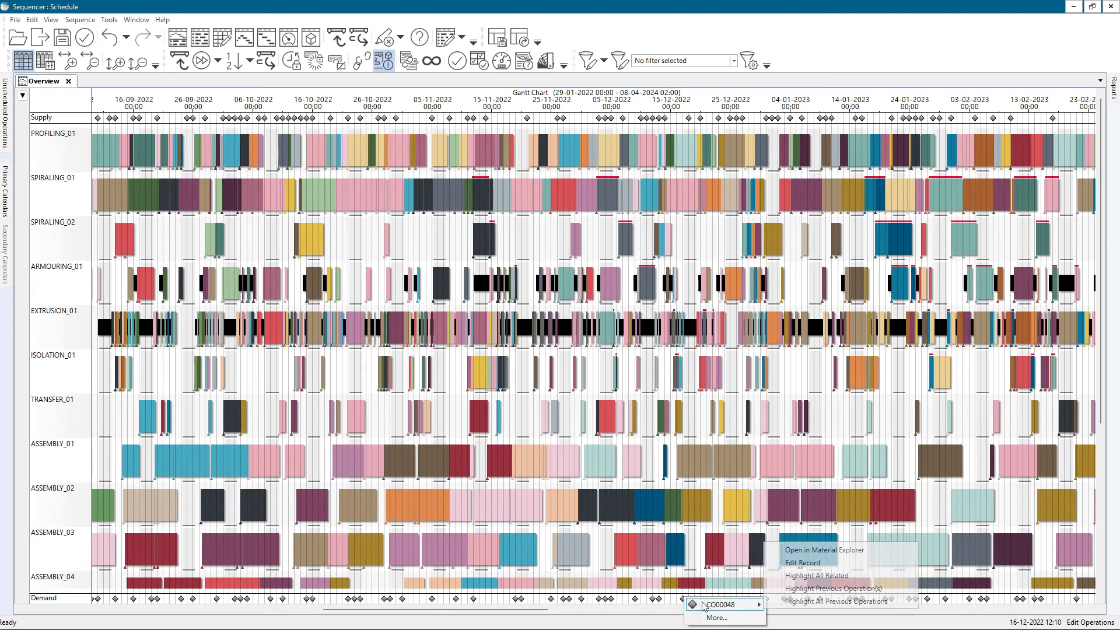
{"action": "left_click", "coordinate": [810, 592]}
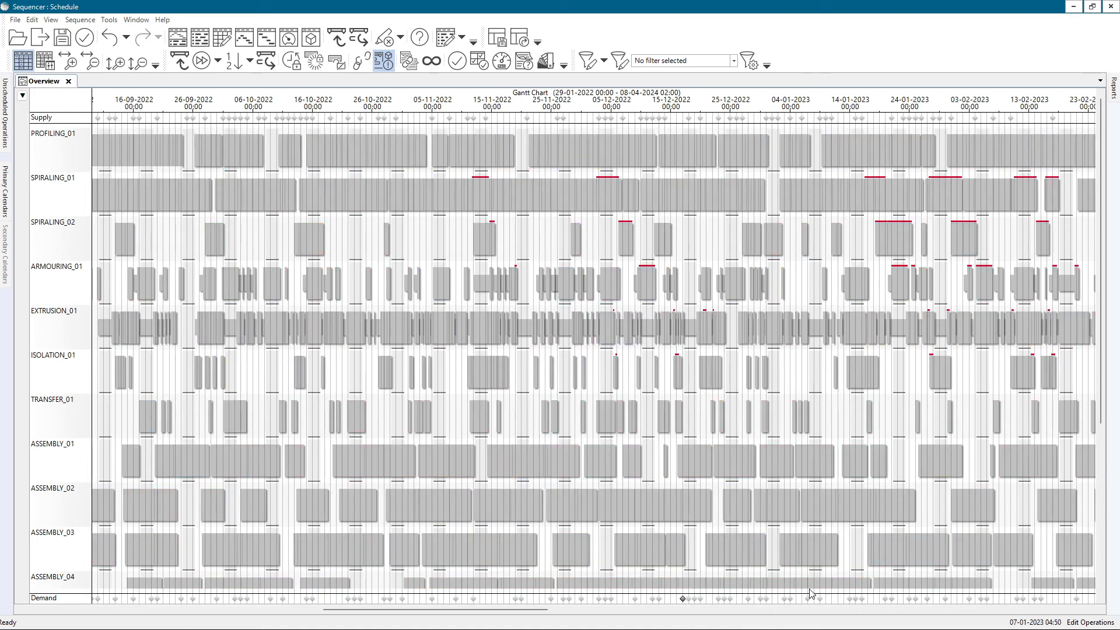
{"action": "scroll", "coordinate": [780, 526], "scroll_direction": "down", "scroll_amount": 5}
{"action": "left_click_drag", "start_coordinate": [798, 527], "coordinate": [730, 526]}
{"action": "left_click_drag", "start_coordinate": [603, 484], "coordinate": [499, 297]}
{"action": "scroll", "coordinate": [648, 443], "scroll_direction": "down", "scroll_amount": 4}
{"action": "left_click_drag", "start_coordinate": [659, 431], "coordinate": [662, 421]}
{"action": "scroll", "coordinate": [499, 580], "scroll_direction": "up", "scroll_amount": 5}
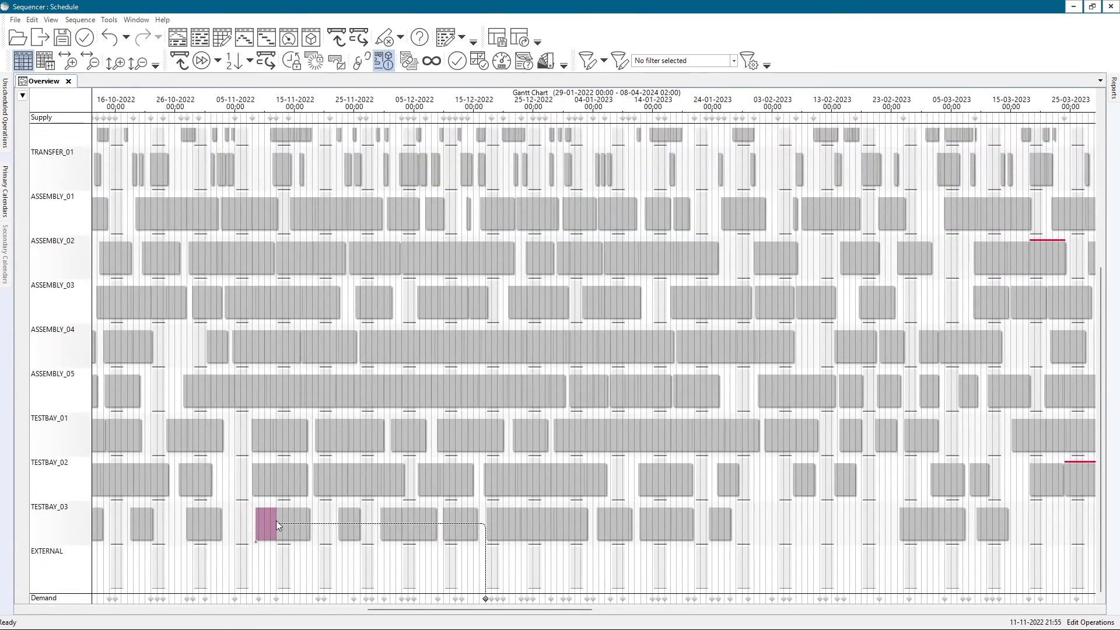
Highlight the immediate previous operations of the order at the 13 January 2023 demand marker
{"action": "right_click", "coordinate": [653, 598]}
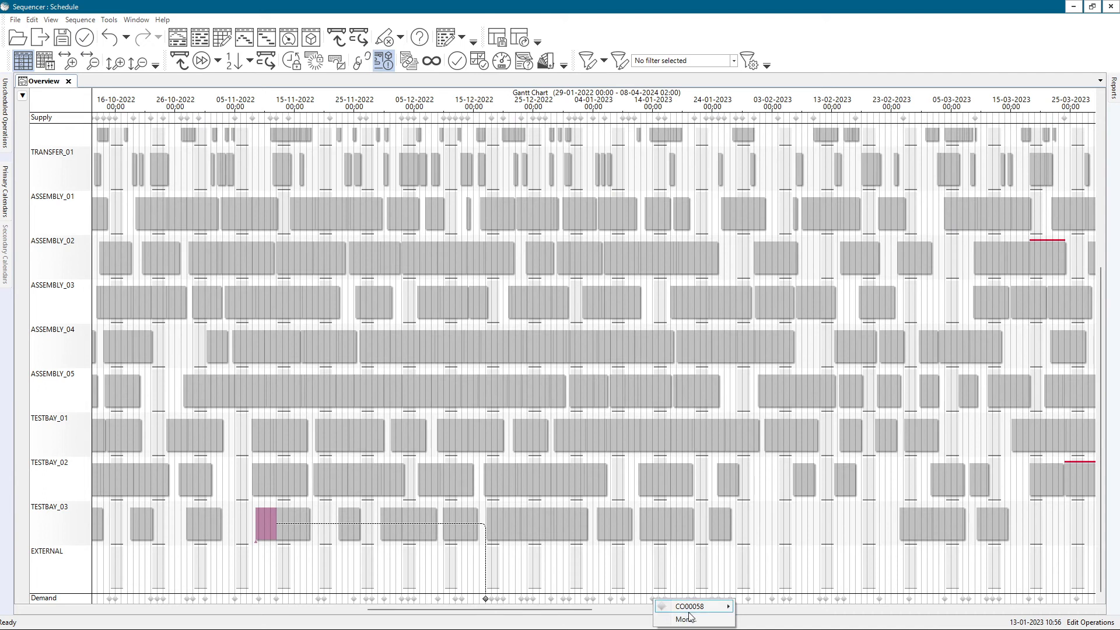
{"action": "mouse_move", "coordinate": [691, 609]}
{"action": "left_click", "coordinate": [785, 588]}
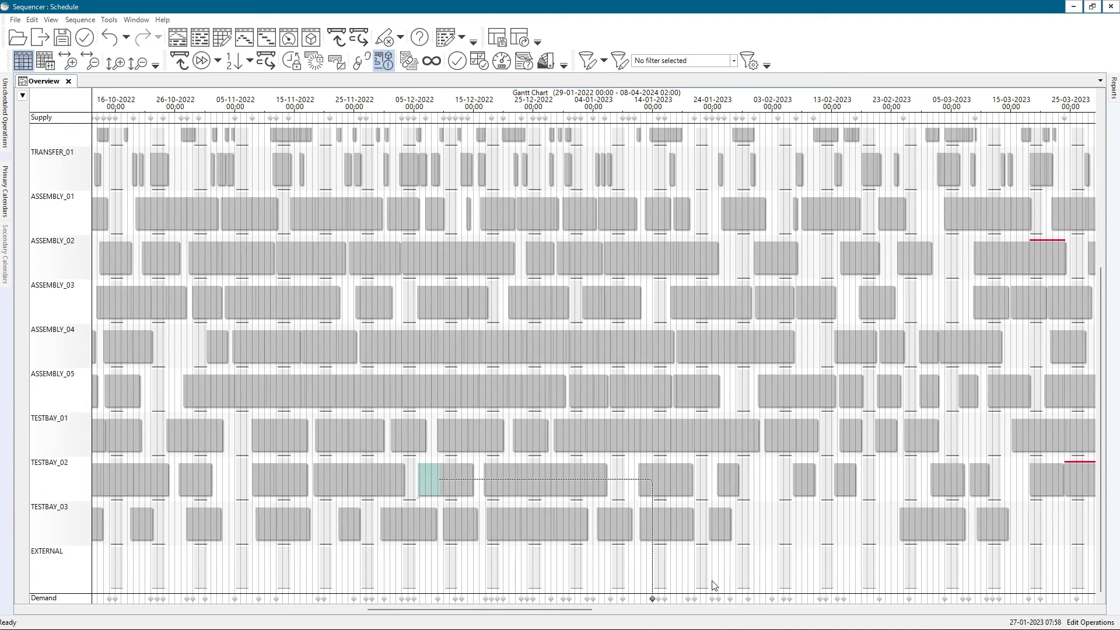
Highlight all previous operations of the order at the 13 January 2023 demand marker
{"action": "right_click", "coordinate": [652, 598]}
{"action": "mouse_move", "coordinate": [668, 604]}
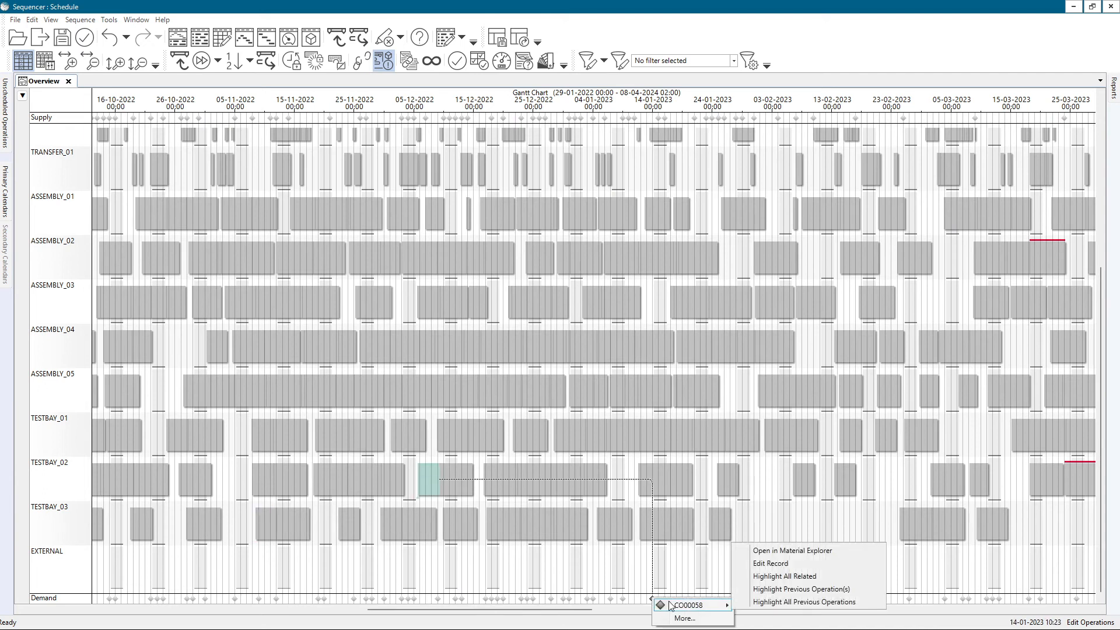
{"action": "left_click", "coordinate": [791, 602]}
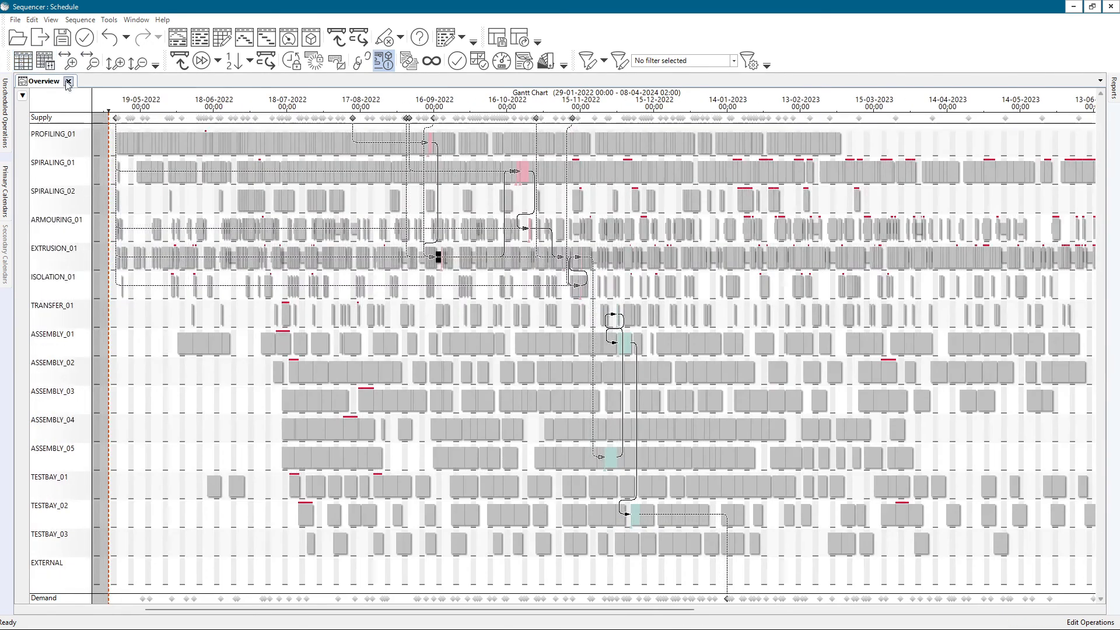
{"action": "scroll", "coordinate": [548, 268], "scroll_direction": "up", "scroll_amount": 1}
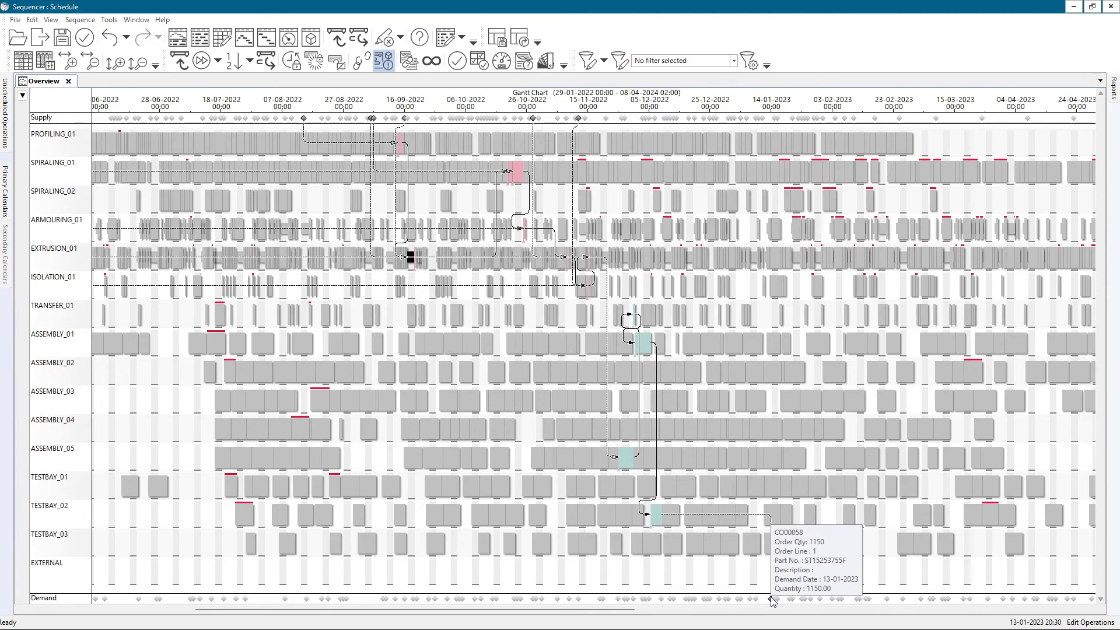
{"action": "left_click_drag", "start_coordinate": [428, 362], "coordinate": [477, 376]}
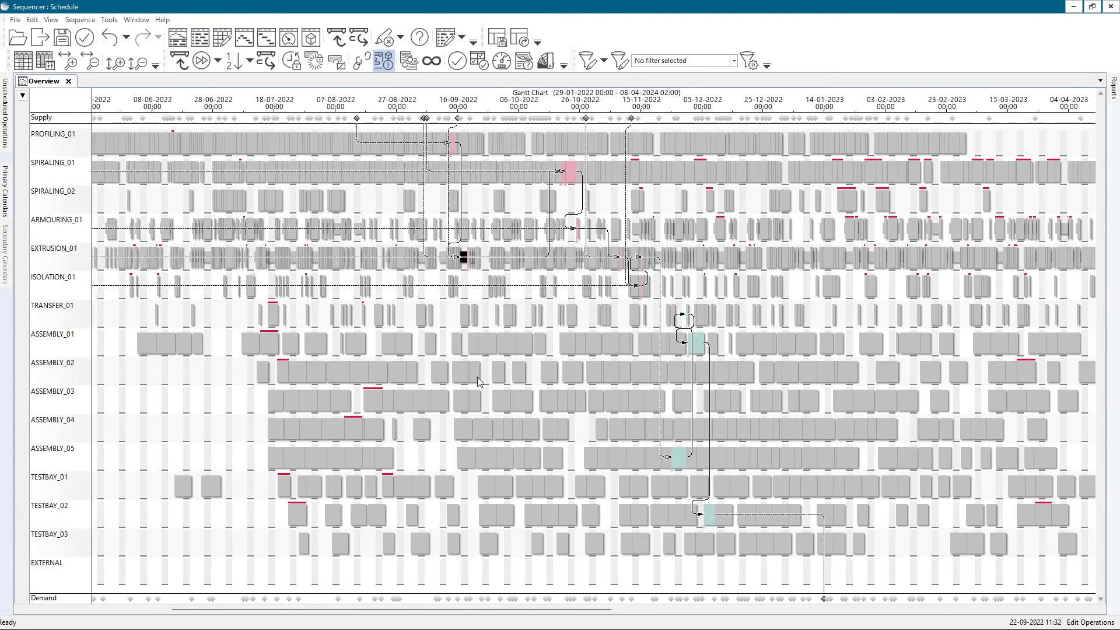
Turn off Show Outline in the highlight options to hide non-highlighted operations, and cancel all highlights
{"action": "left_click", "coordinate": [51, 21]}
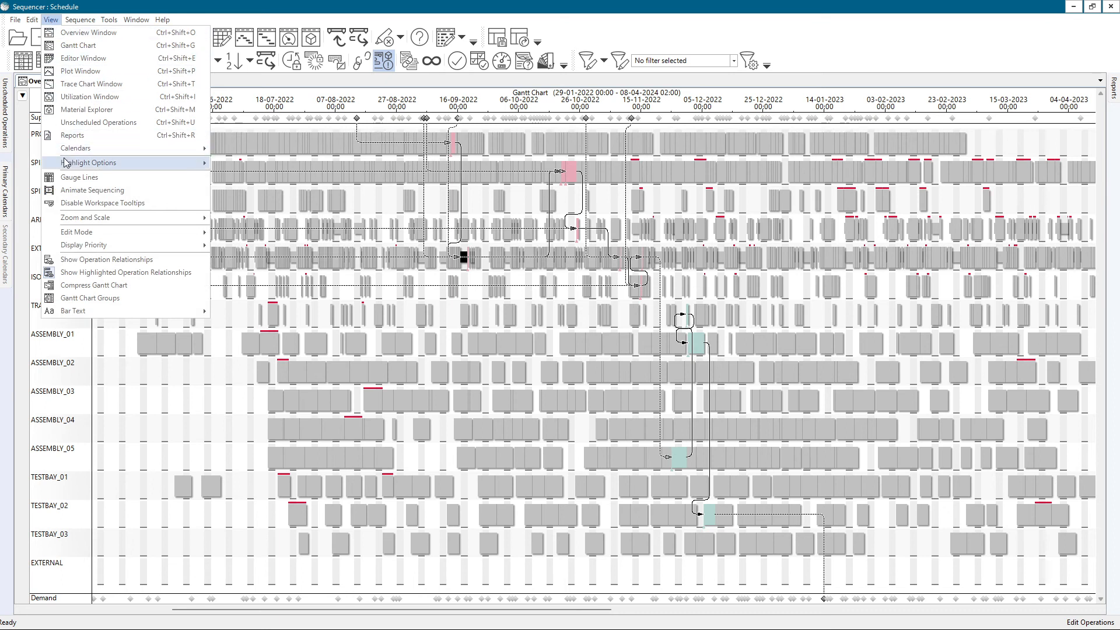
{"action": "mouse_move", "coordinate": [73, 163]}
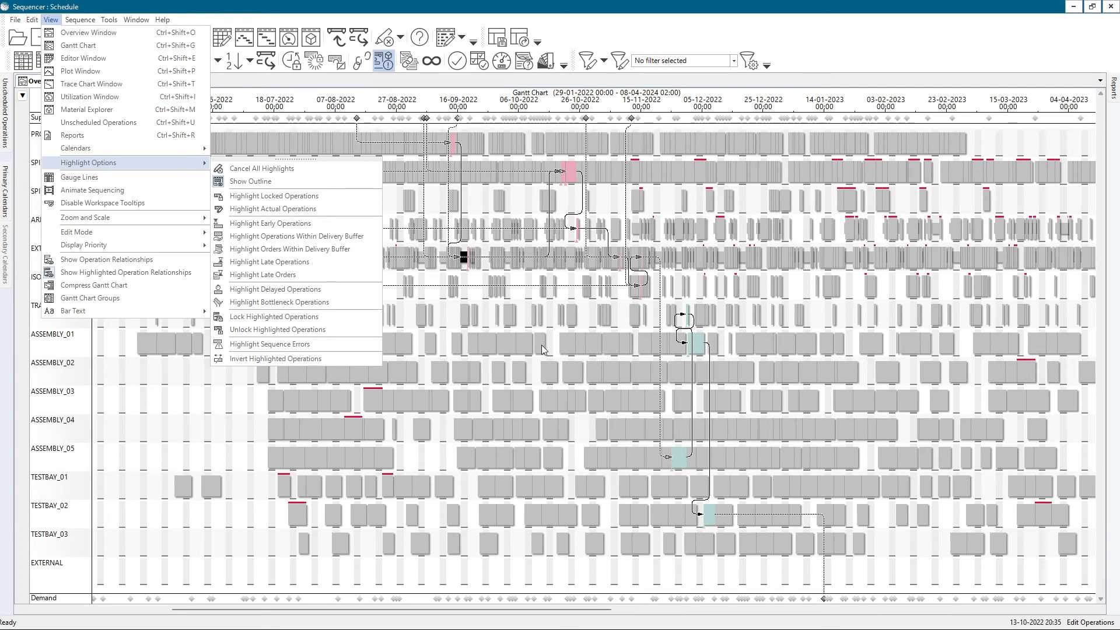
{"action": "left_click", "coordinate": [235, 185]}
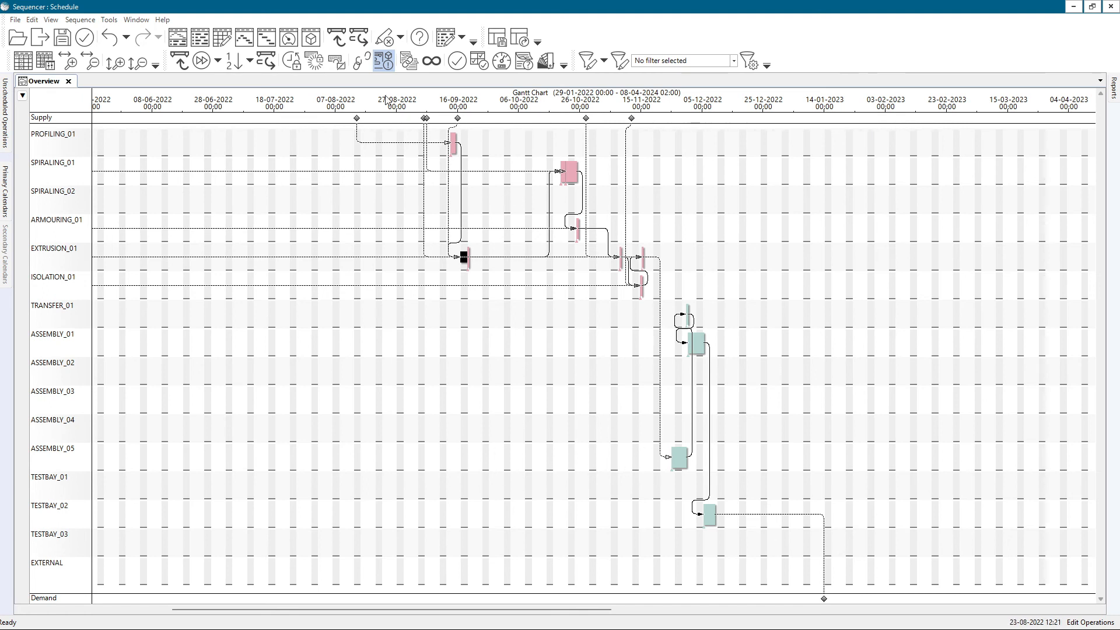
{"action": "left_click", "coordinate": [385, 38]}
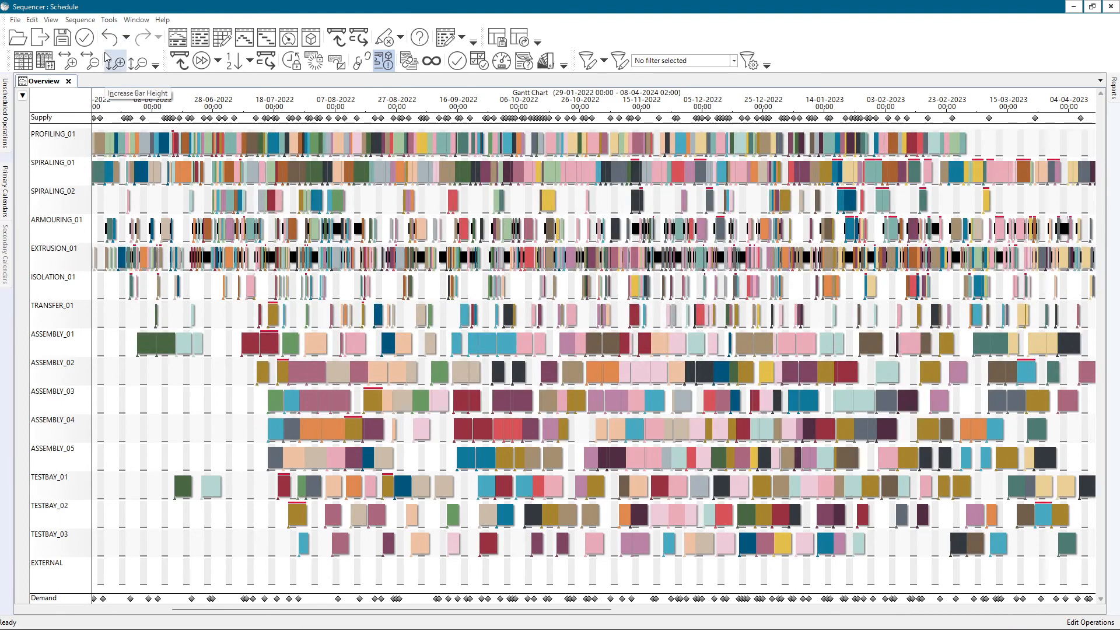
Compress the Gantt chart and unschedule all operations on the EXTRUSION_01 resource
{"action": "left_click", "coordinate": [52, 20]}
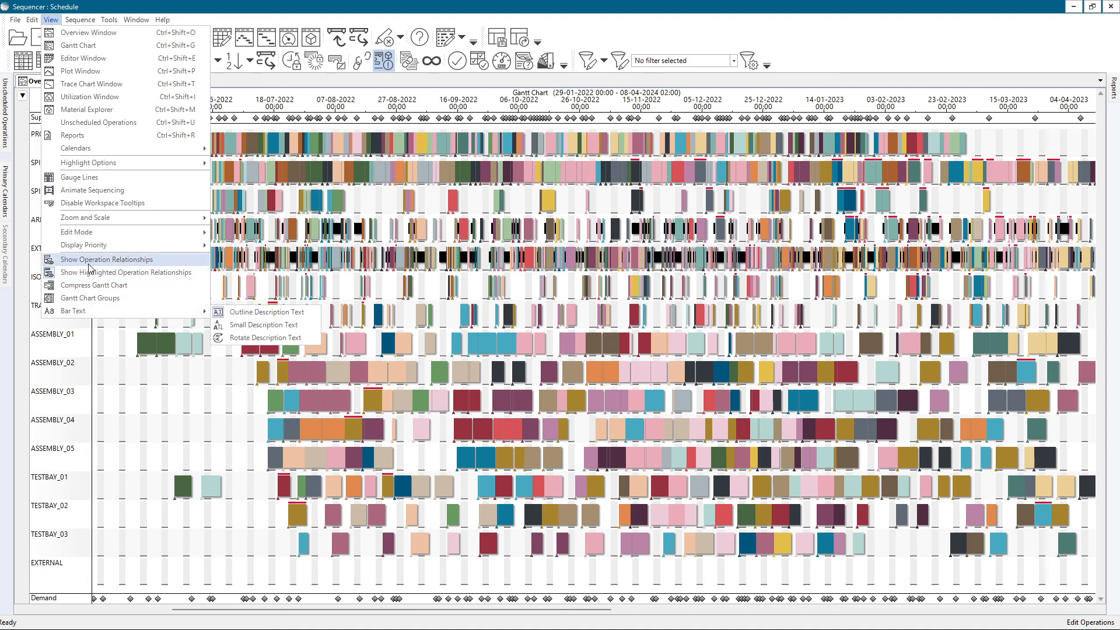
{"action": "left_click", "coordinate": [89, 285]}
{"action": "right_click", "coordinate": [45, 251]}
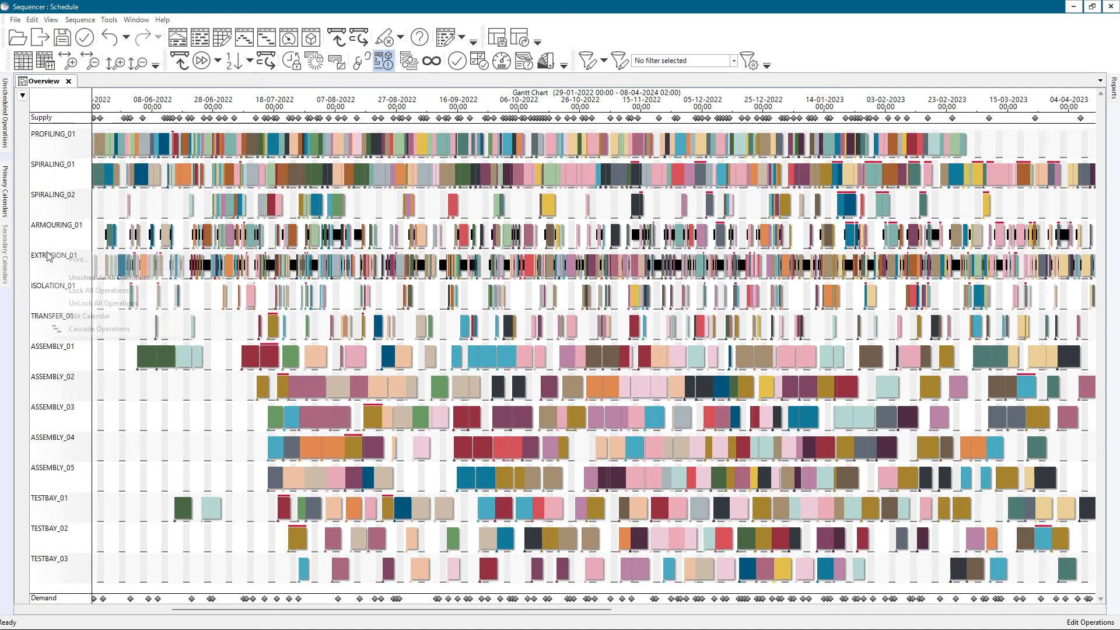
{"action": "left_click", "coordinate": [33, 252]}
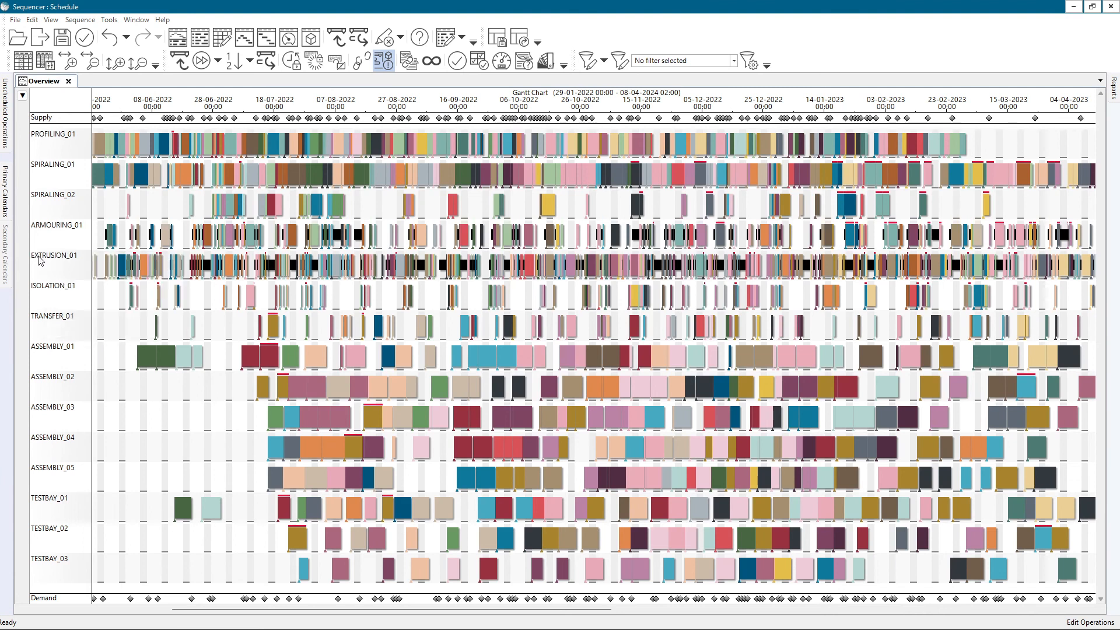
{"action": "right_click", "coordinate": [40, 261]}
{"action": "left_click", "coordinate": [71, 281]}
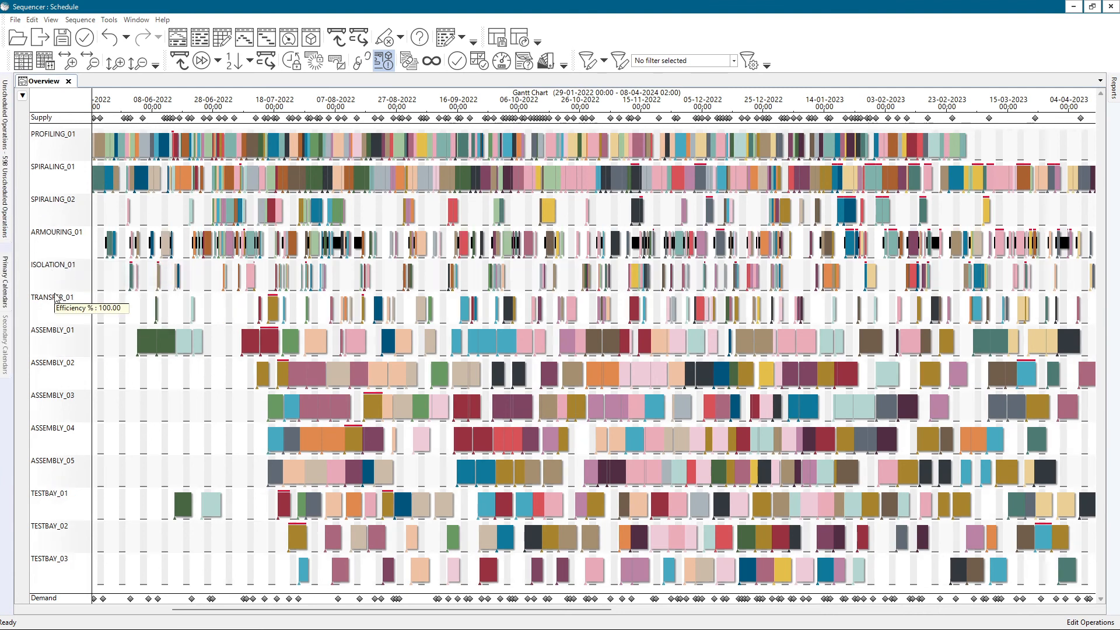
{"action": "mouse_move", "coordinate": [66, 278]}
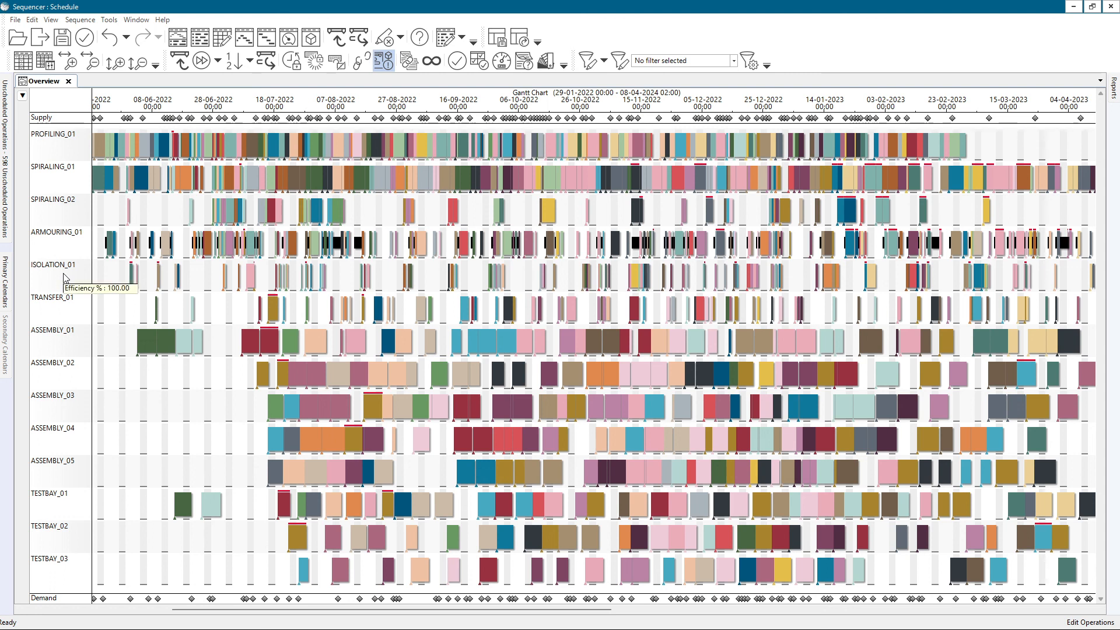
Highlight the operations linked to the yellow mid-October 2022 operation on SPIRALING_02, and cancel all highlights
{"action": "right_click", "coordinate": [550, 209]}
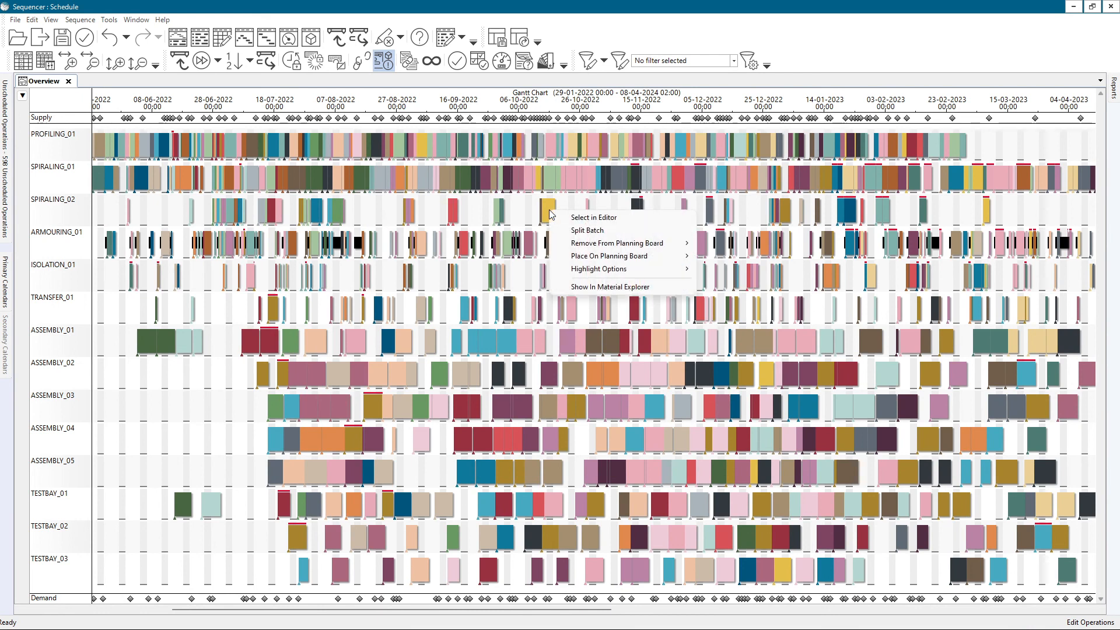
{"action": "mouse_move", "coordinate": [600, 269]}
{"action": "left_click", "coordinate": [728, 283]}
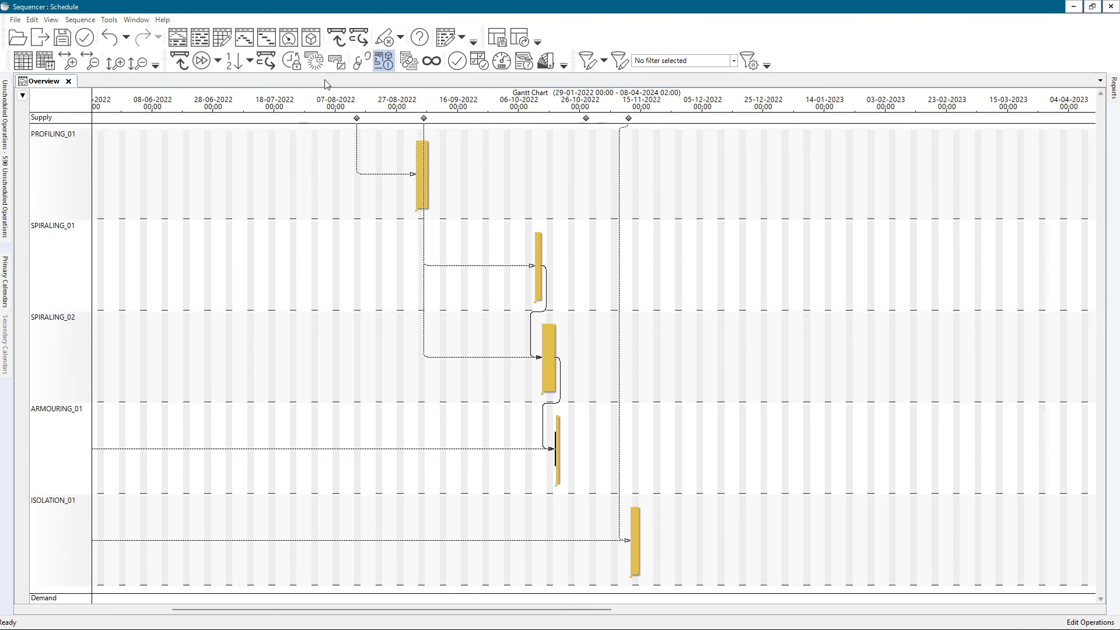
{"action": "left_click", "coordinate": [384, 39]}
Turn off Gantt chart compression and undo the unscheduling of the EXTRUSION_01 operations
{"action": "left_click", "coordinate": [51, 20]}
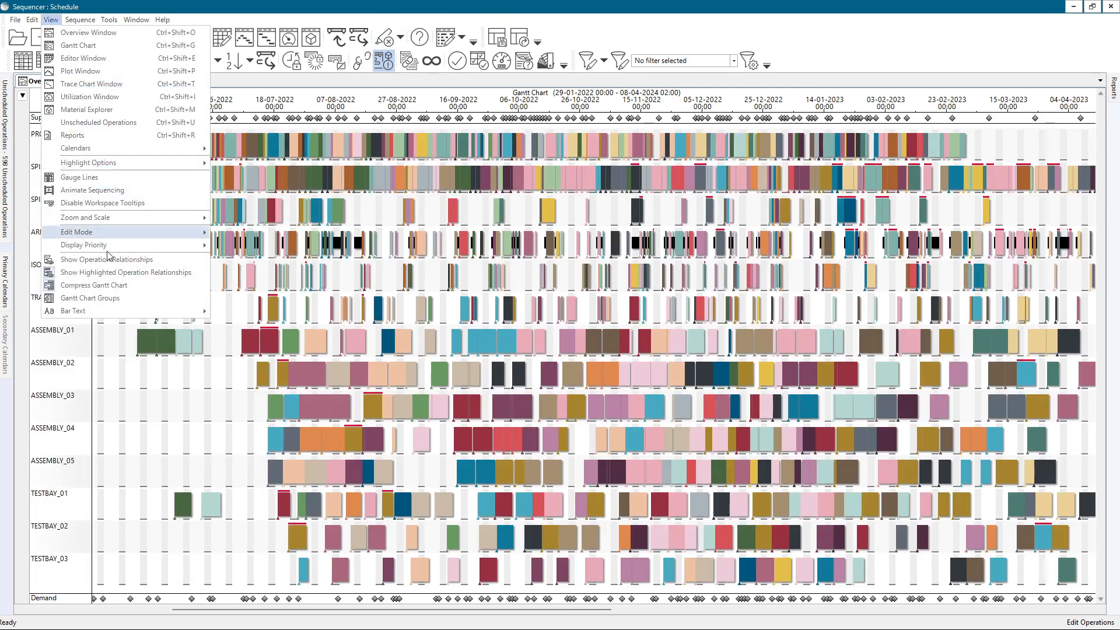
{"action": "left_click", "coordinate": [111, 285]}
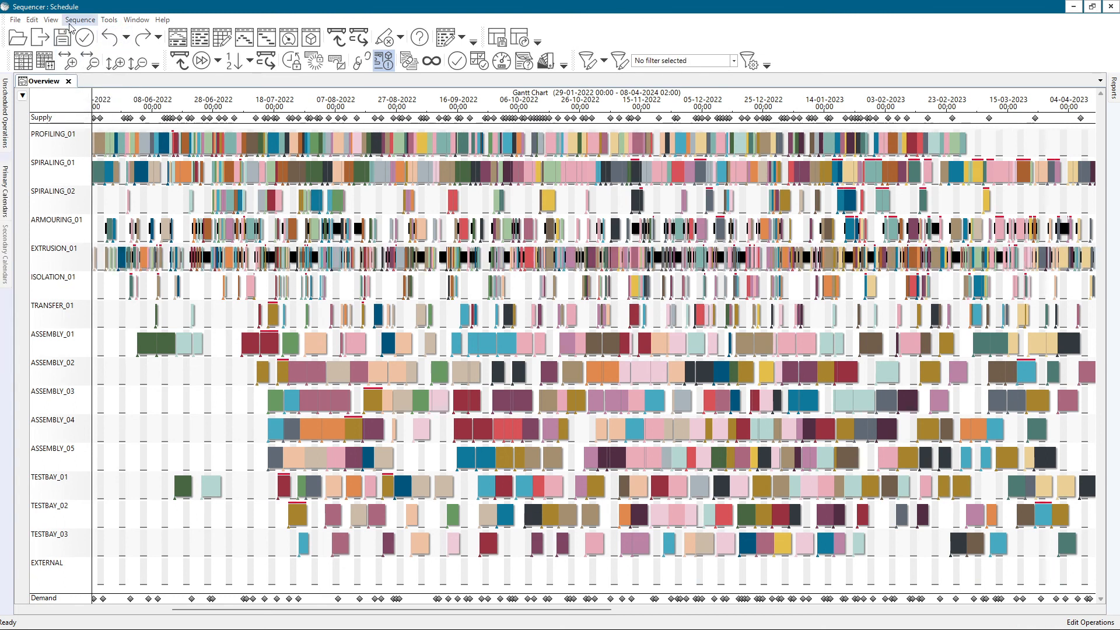
Compress the Gantt chart to hide the empty EXTERNAL resource row, and turn the compression off again
{"action": "left_click", "coordinate": [51, 19]}
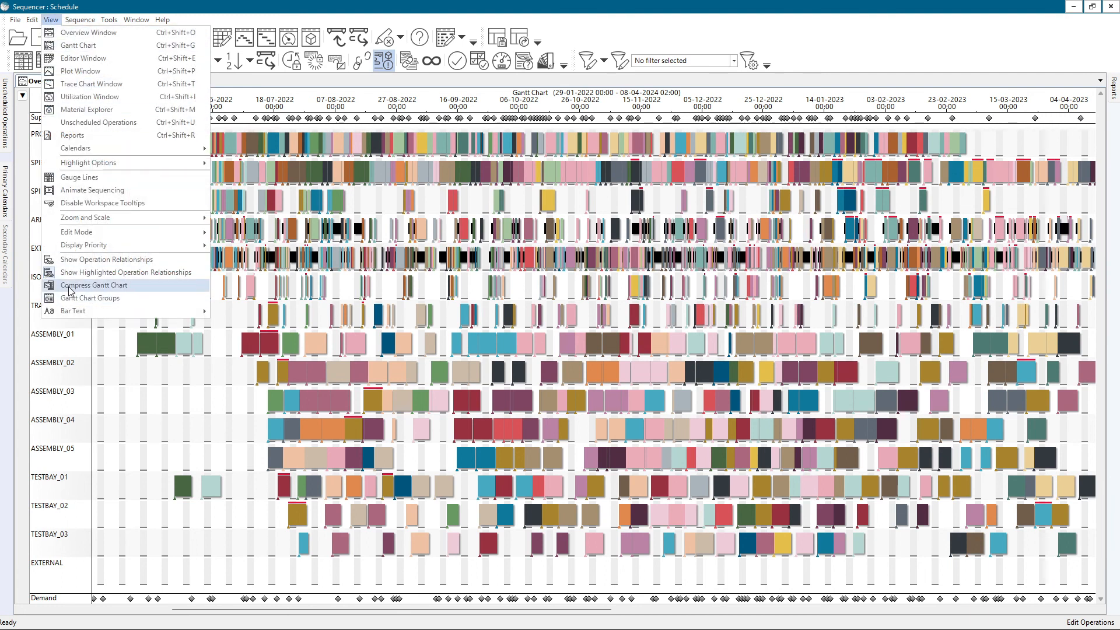
{"action": "left_click", "coordinate": [69, 285]}
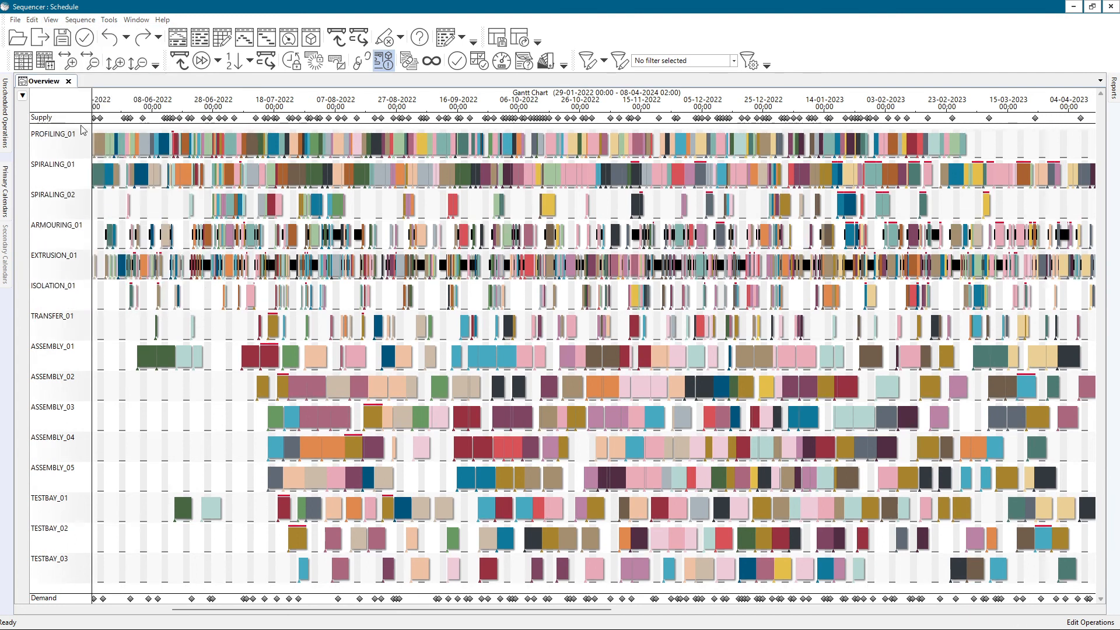
{"action": "left_click", "coordinate": [51, 19]}
{"action": "left_click", "coordinate": [83, 285]}
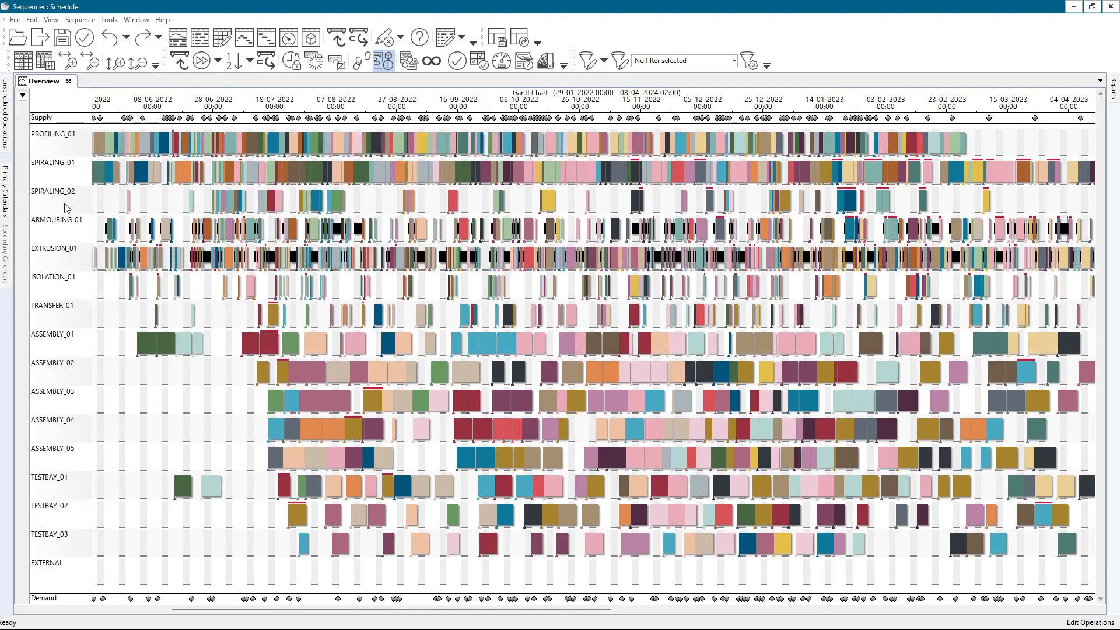
Limit the Gantt chart to the resources of the Factory group
{"action": "left_click", "coordinate": [51, 20]}
{"action": "left_click", "coordinate": [83, 298]}
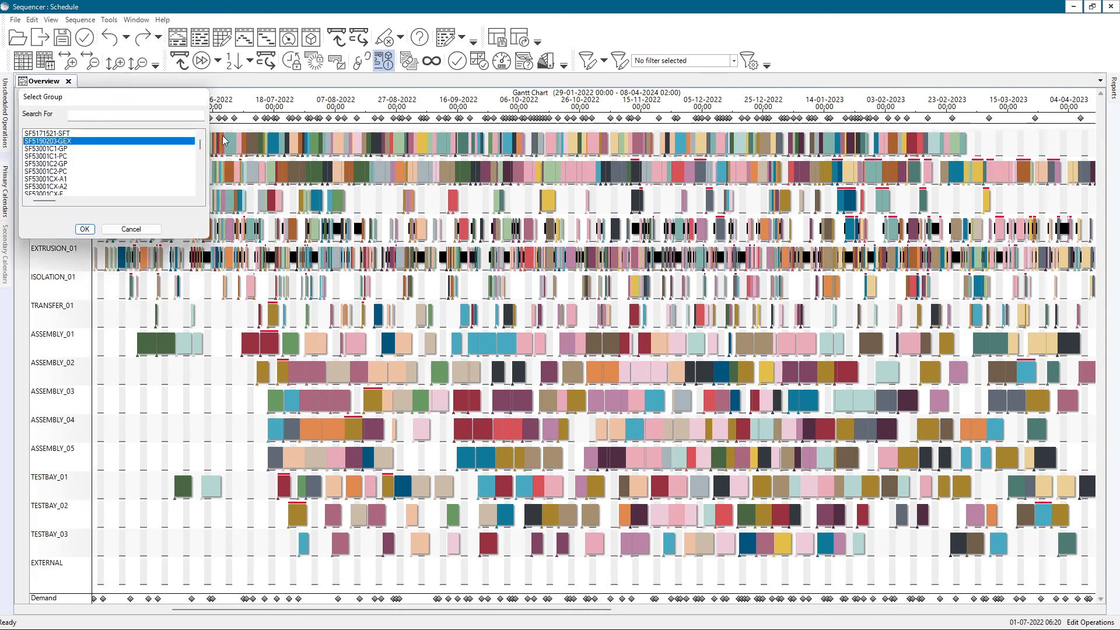
{"action": "left_click_drag", "start_coordinate": [201, 146], "coordinate": [204, 191]}
{"action": "left_click_drag", "start_coordinate": [93, 97], "coordinate": [475, 87]}
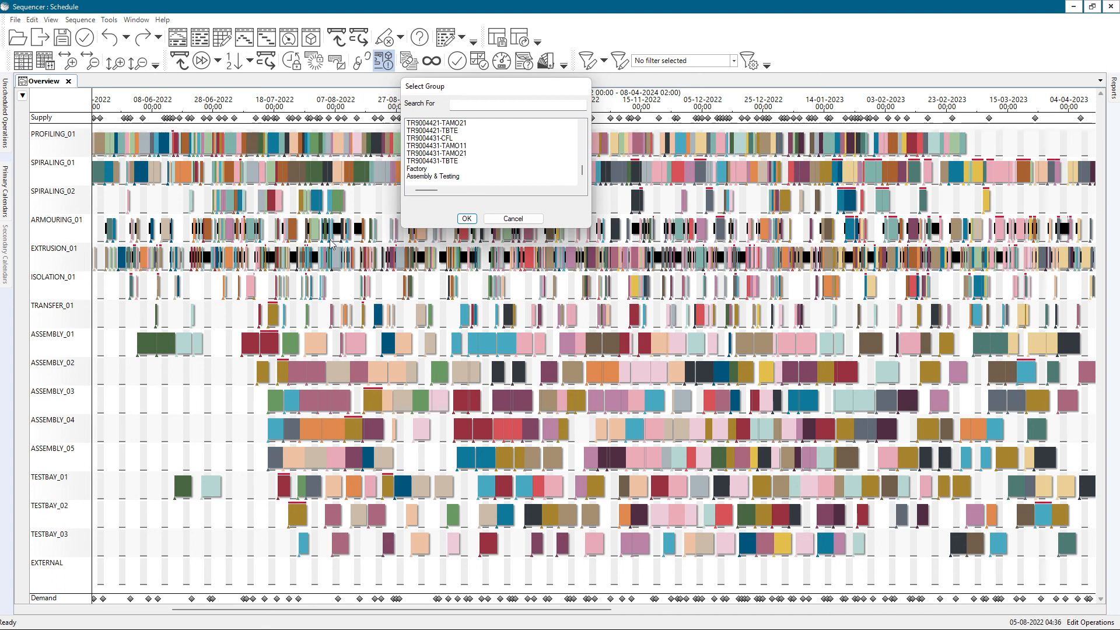
{"action": "left_click", "coordinate": [416, 170]}
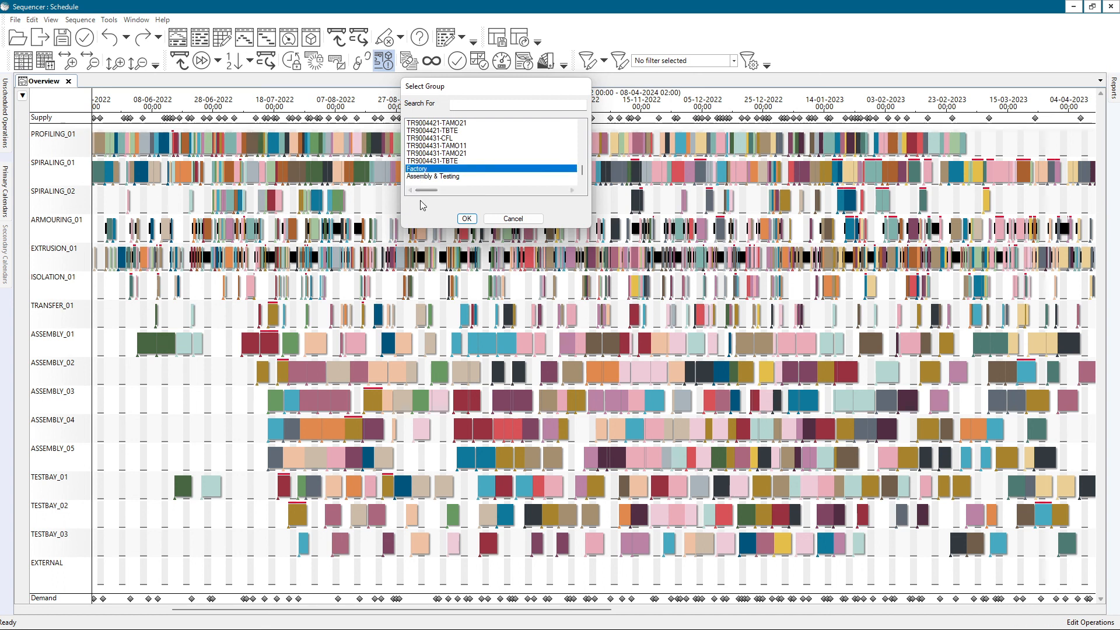
{"action": "left_click", "coordinate": [466, 219]}
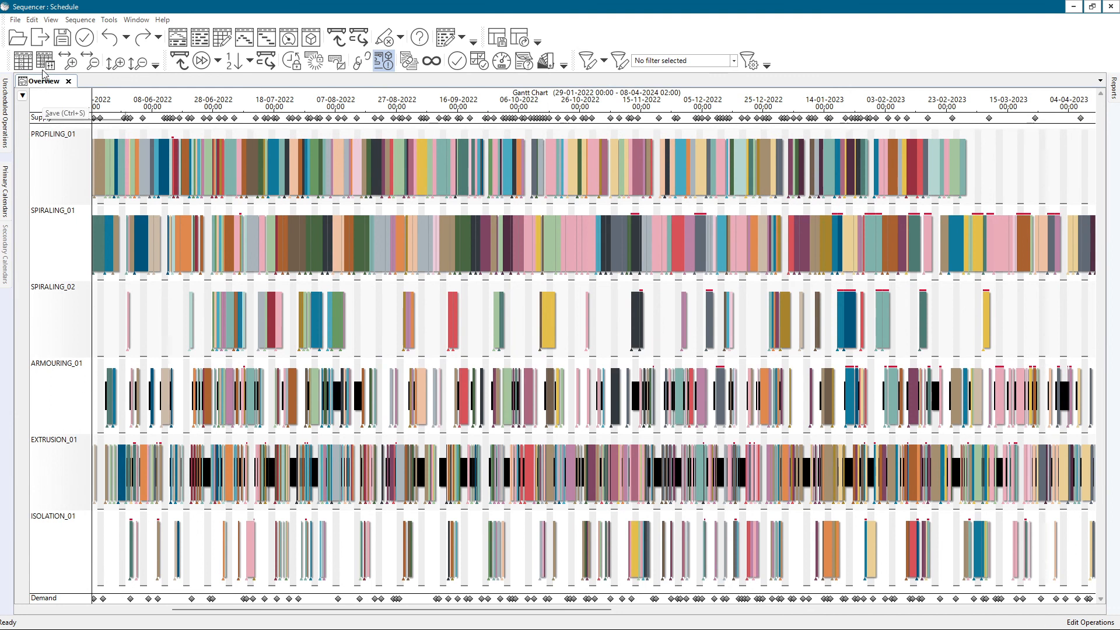
Highlight the linked operations of a green order in the Factory group, and turn on Show Outline in the highlight options
{"action": "left_click", "coordinate": [49, 20]}
{"action": "left_click", "coordinate": [96, 463]}
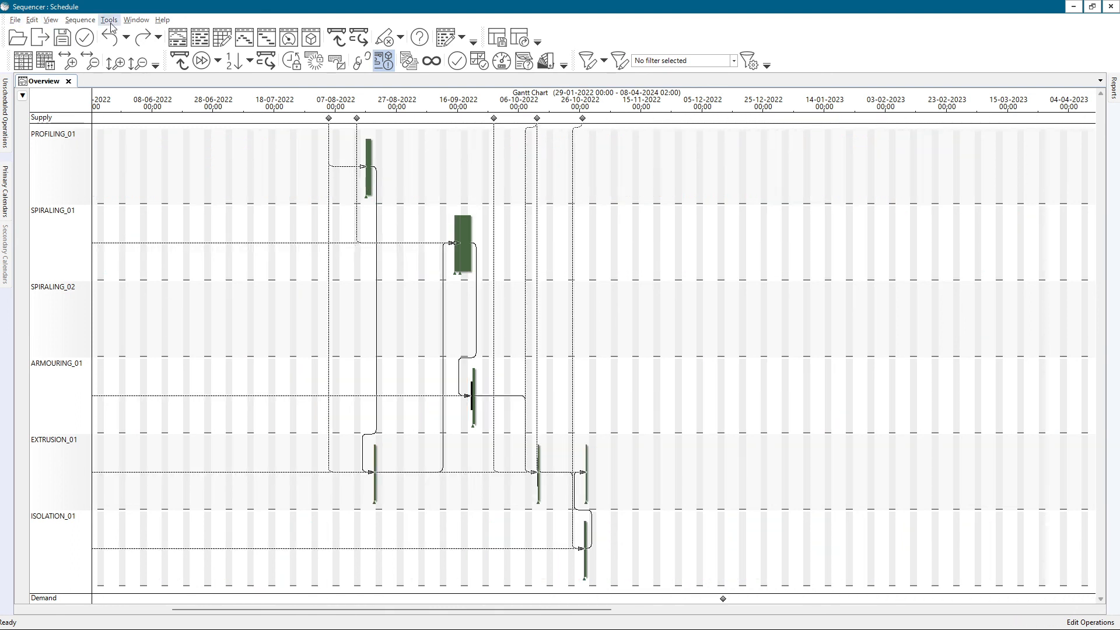
{"action": "left_click", "coordinate": [59, 22]}
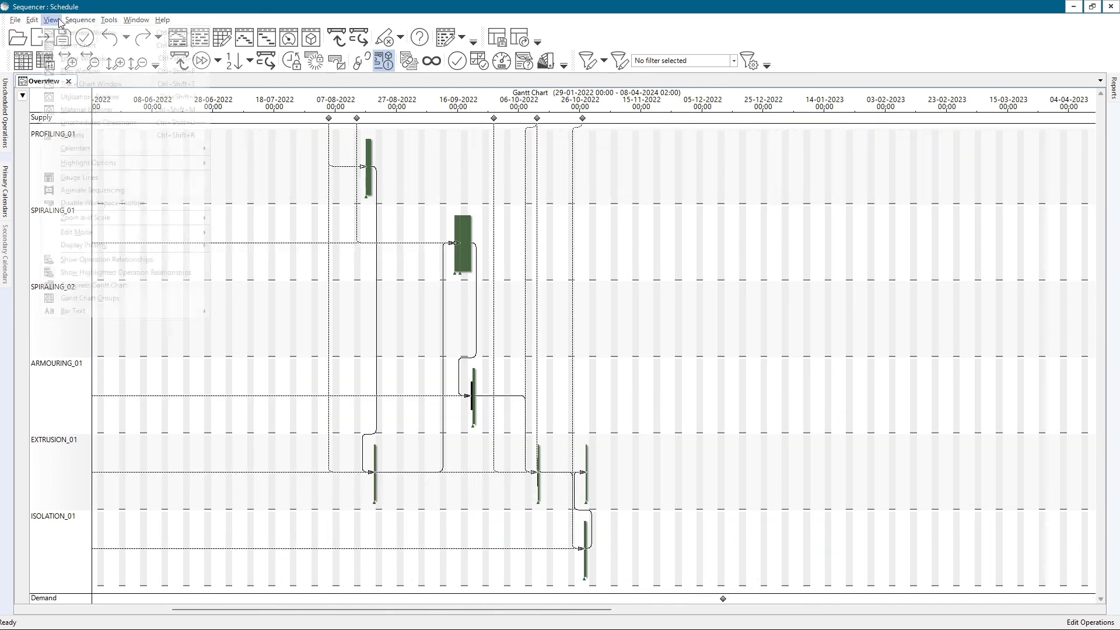
{"action": "mouse_move", "coordinate": [124, 162]}
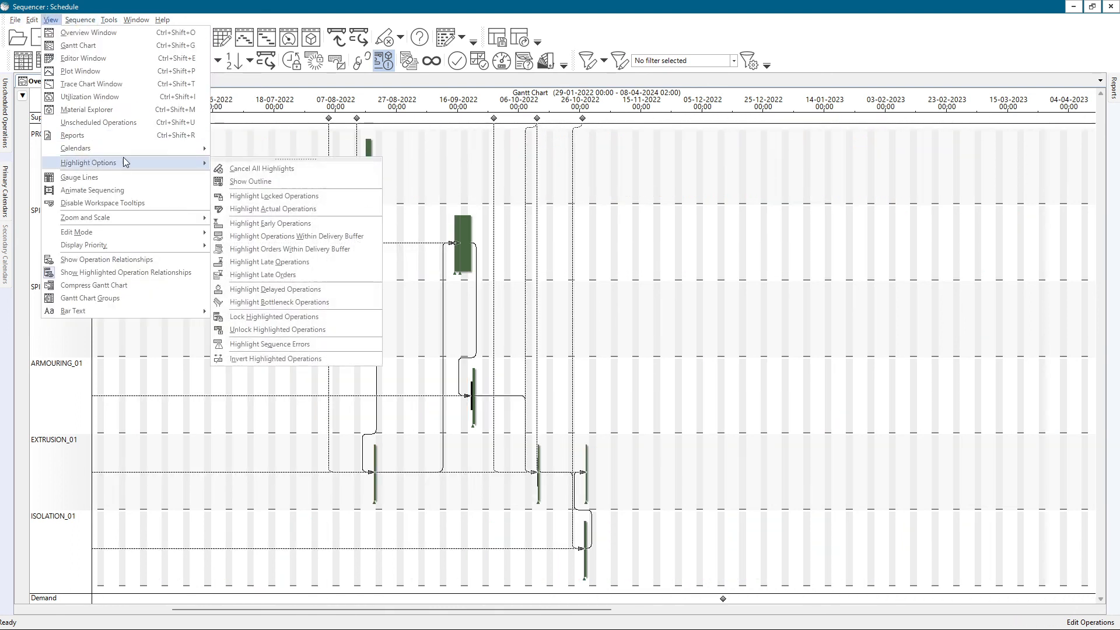
{"action": "left_click", "coordinate": [250, 181]}
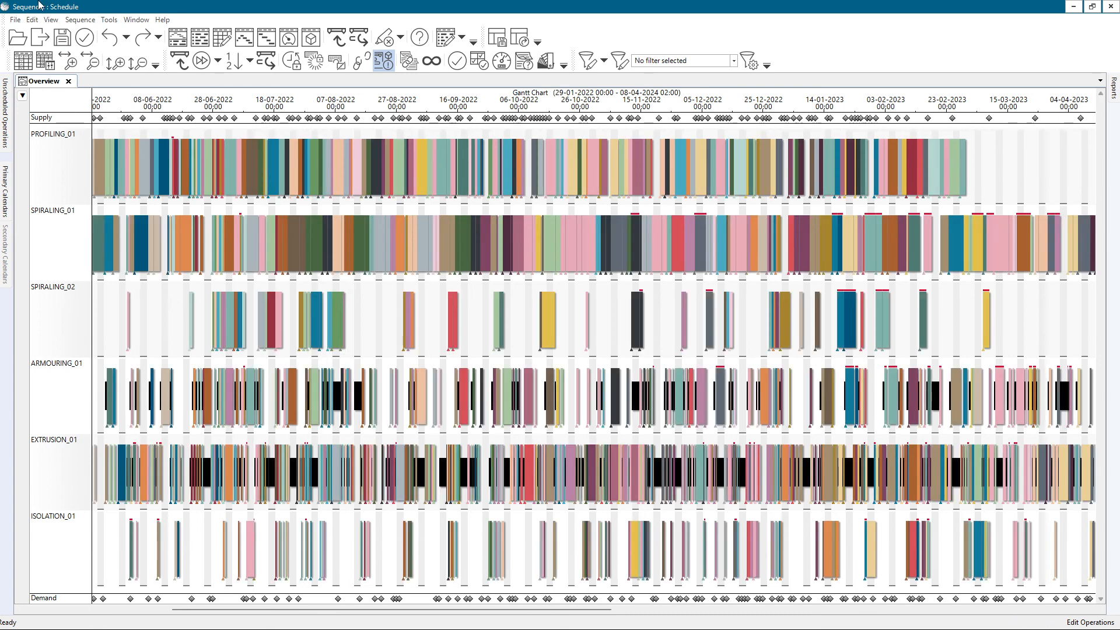
Switch the Gantt chart to the resources of the Assembly & Testing group
{"action": "left_click", "coordinate": [51, 20]}
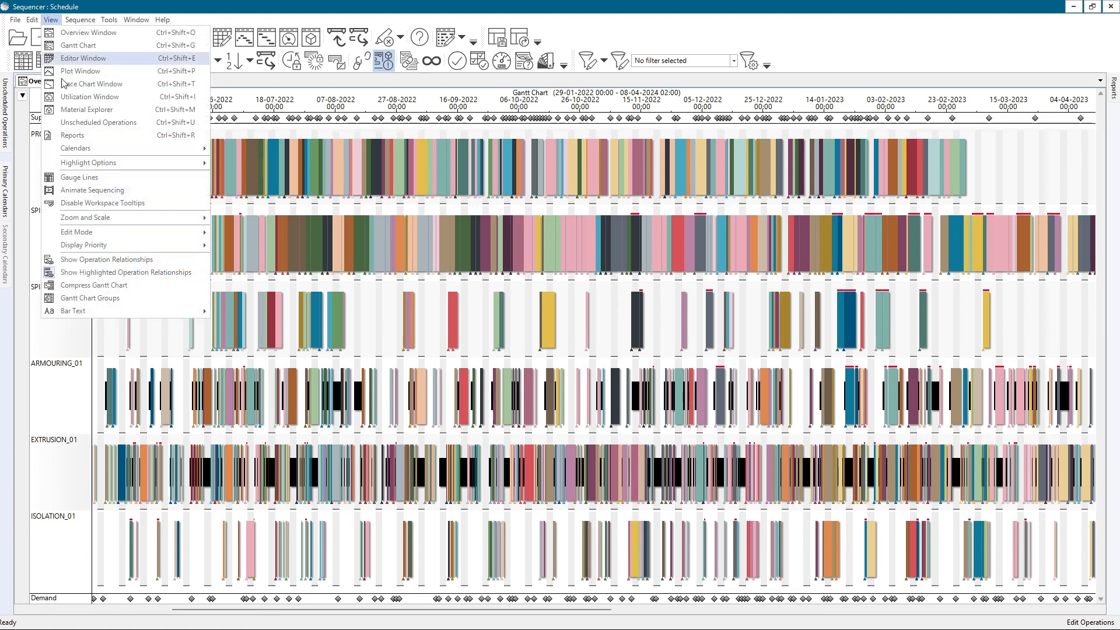
{"action": "left_click", "coordinate": [105, 301]}
{"action": "scroll", "coordinate": [80, 175], "scroll_direction": "down", "scroll_amount": 5}
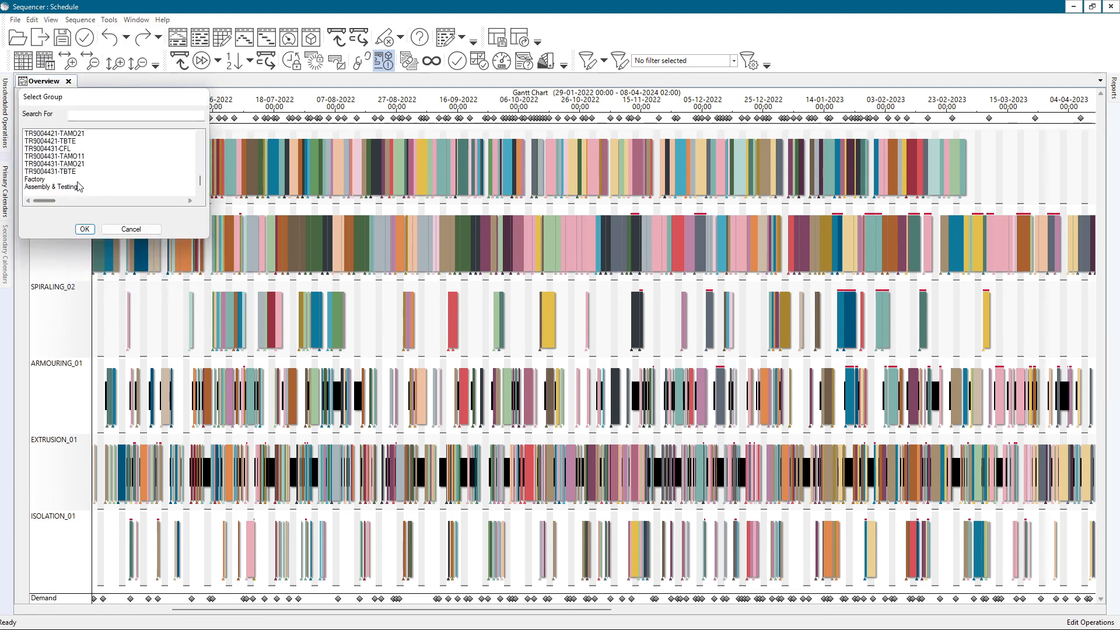
{"action": "left_click", "coordinate": [70, 187]}
{"action": "left_click", "coordinate": [84, 229]}
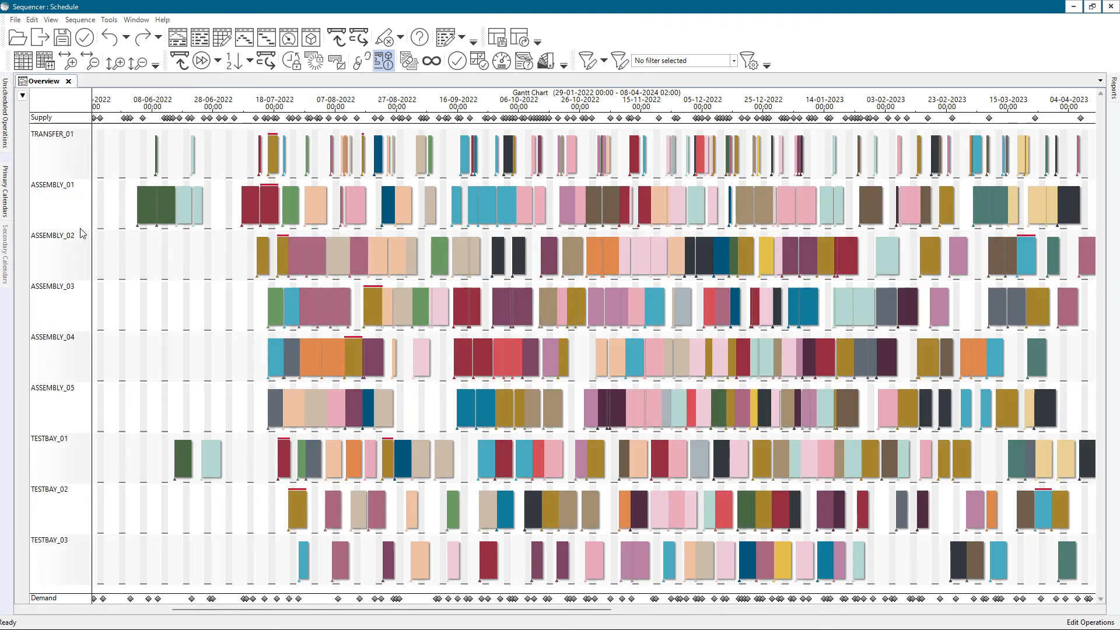
{"action": "scroll", "coordinate": [373, 283], "scroll_direction": "down", "scroll_amount": 2}
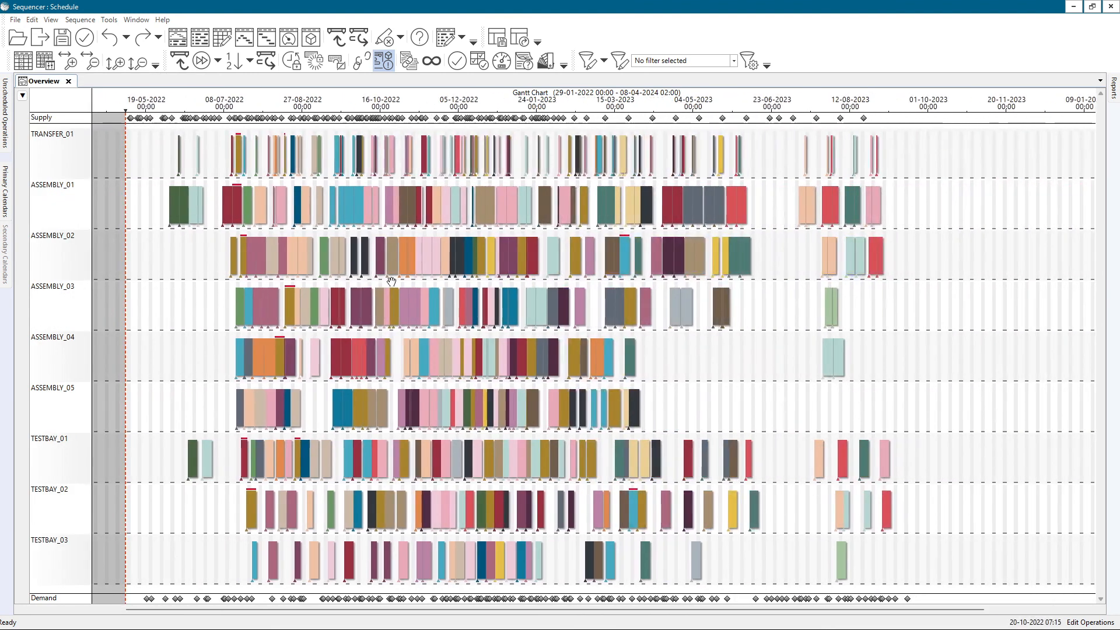
{"action": "scroll", "coordinate": [391, 282], "scroll_direction": "up", "scroll_amount": 2}
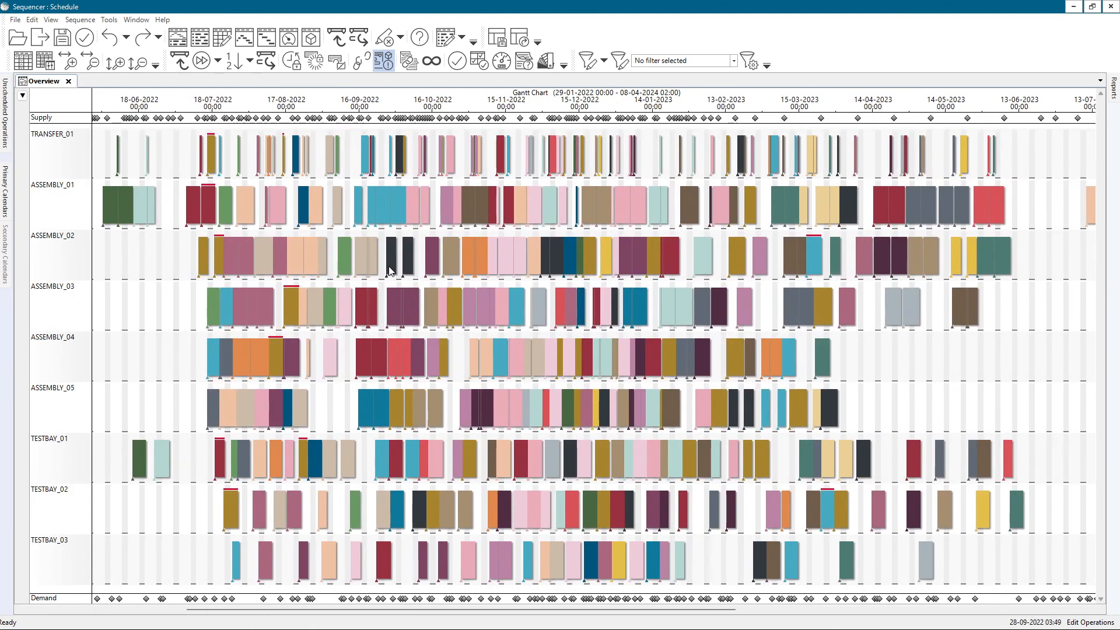